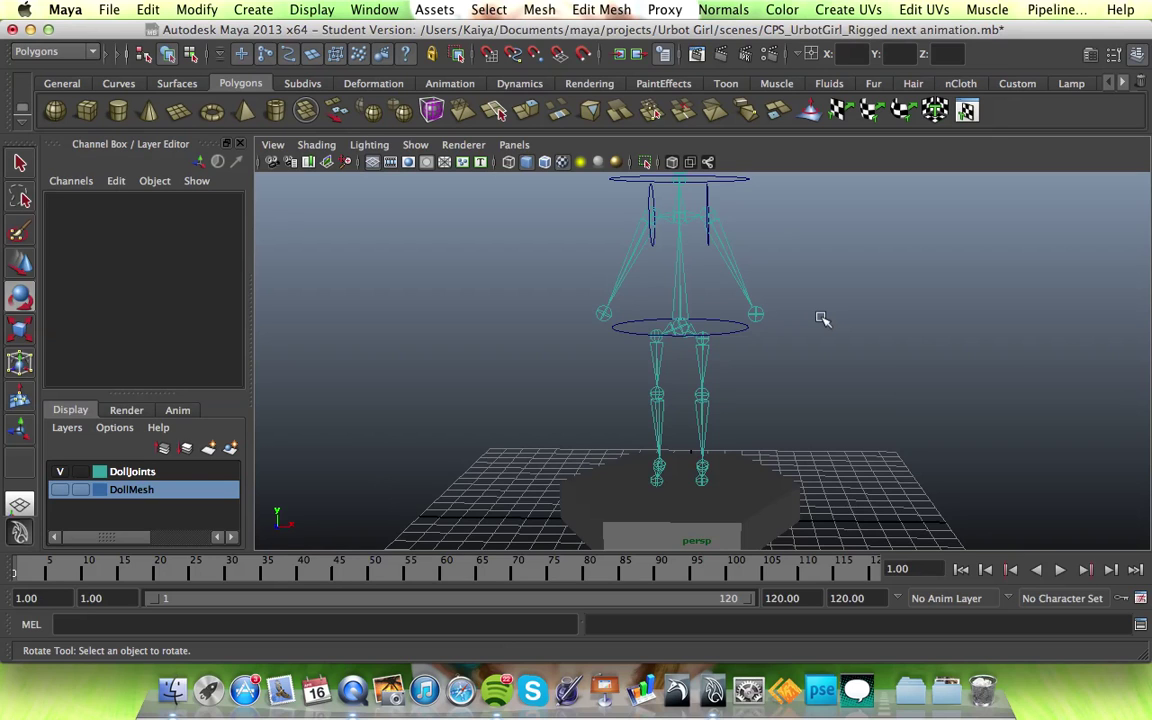
Try moving the hip root control of the skeleton vertically and undo the move.
{"action": "left_click_drag", "start_coordinate": [861, 327], "coordinate": [818, 328], "text": "alt"}
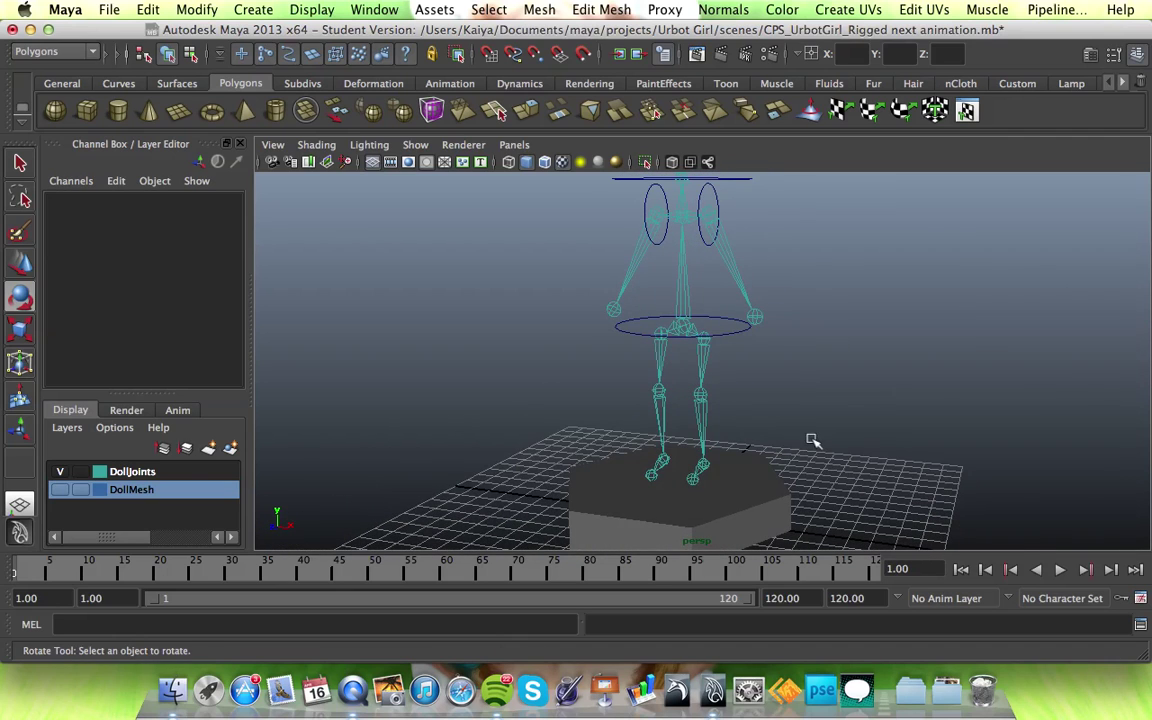
{"action": "left_click_drag", "start_coordinate": [813, 440], "coordinate": [776, 453], "text": "alt"}
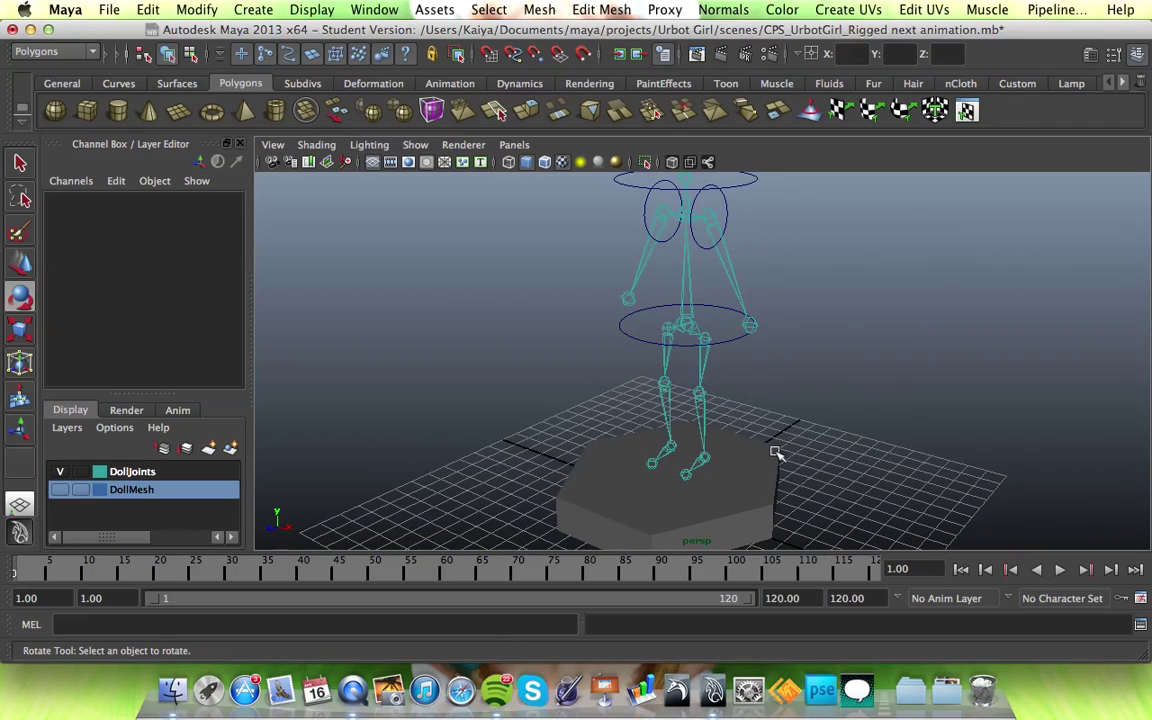
{"action": "left_click", "coordinate": [690, 342]}
{"action": "key", "text": "w"}
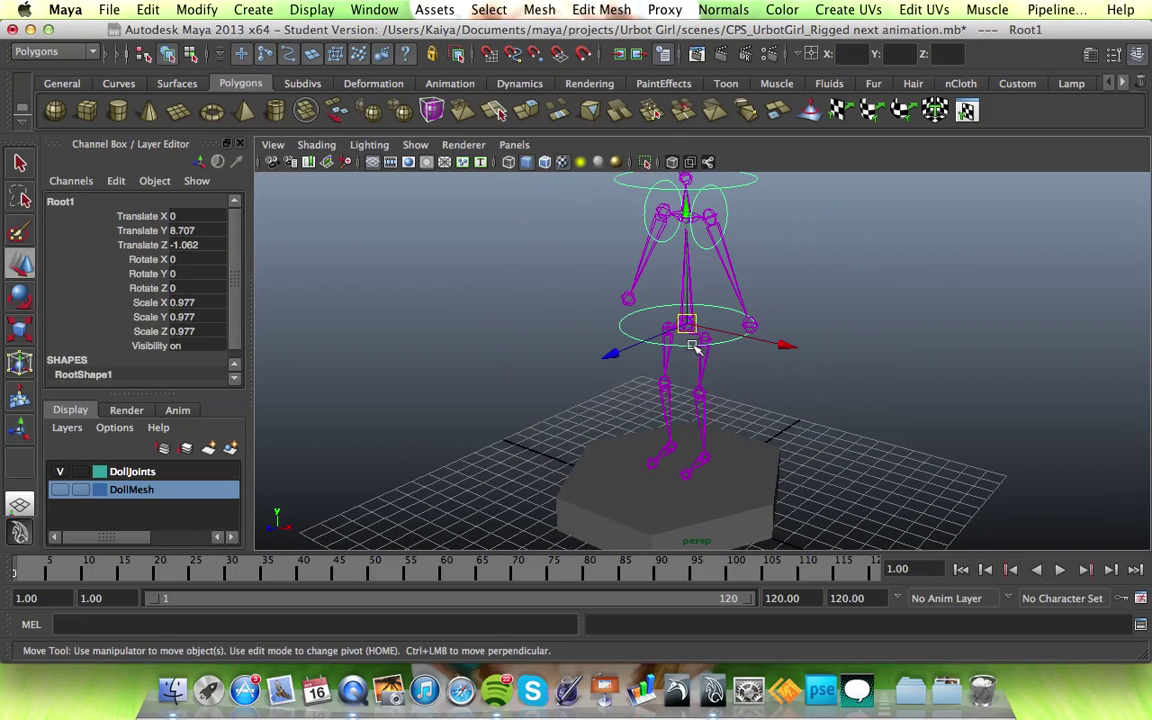
{"action": "mouse_move", "coordinate": [690, 218]}
{"action": "left_mouse_down"}
{"action": "mouse_move", "coordinate": [689, 237]}
{"action": "mouse_move", "coordinate": [689, 190]}
{"action": "mouse_move", "coordinate": [695, 215]}
{"action": "left_mouse_up"}
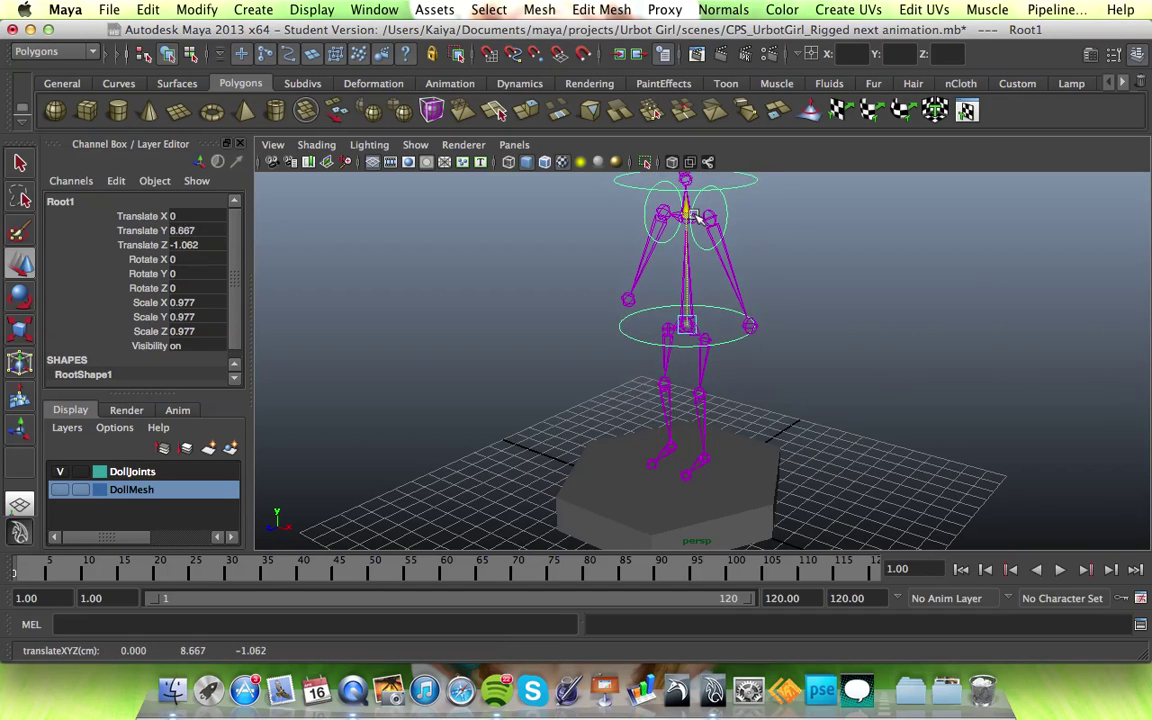
{"action": "key", "text": "z"}
{"action": "left_click", "coordinate": [822, 380]}
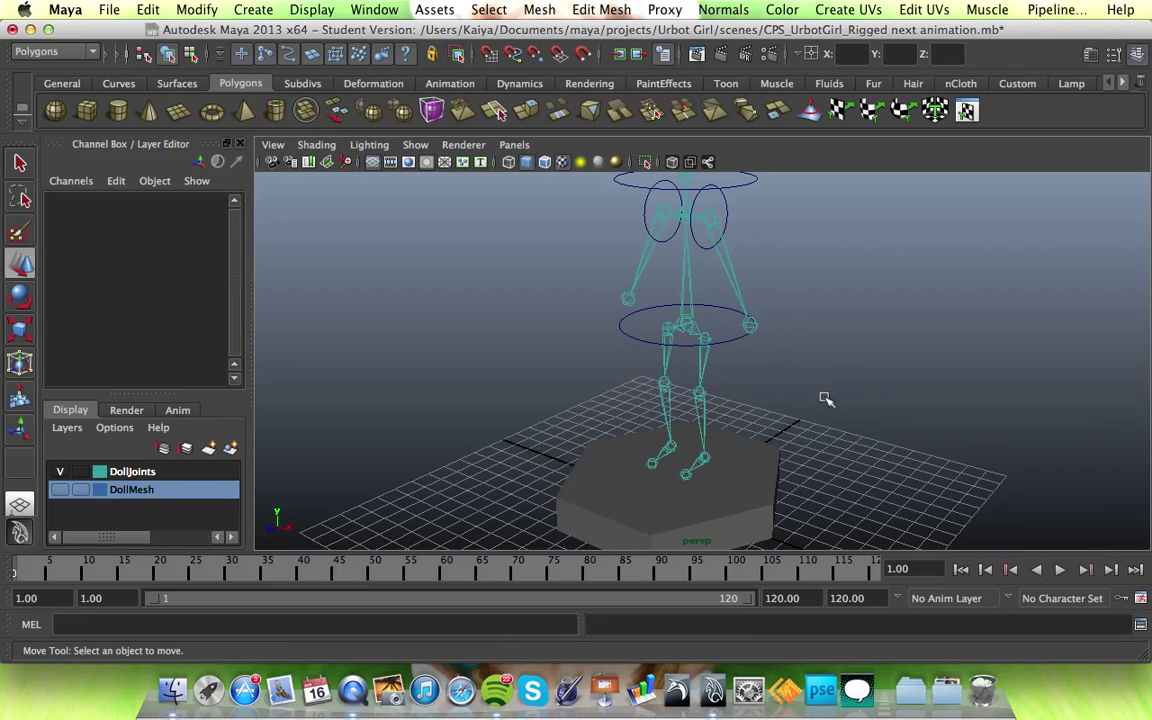
Show the DollMesh layer and select the left knee joint to examine how the lower leg mesh is attached.
{"action": "left_click_drag", "start_coordinate": [787, 375], "coordinate": [866, 365], "text": "alt"}
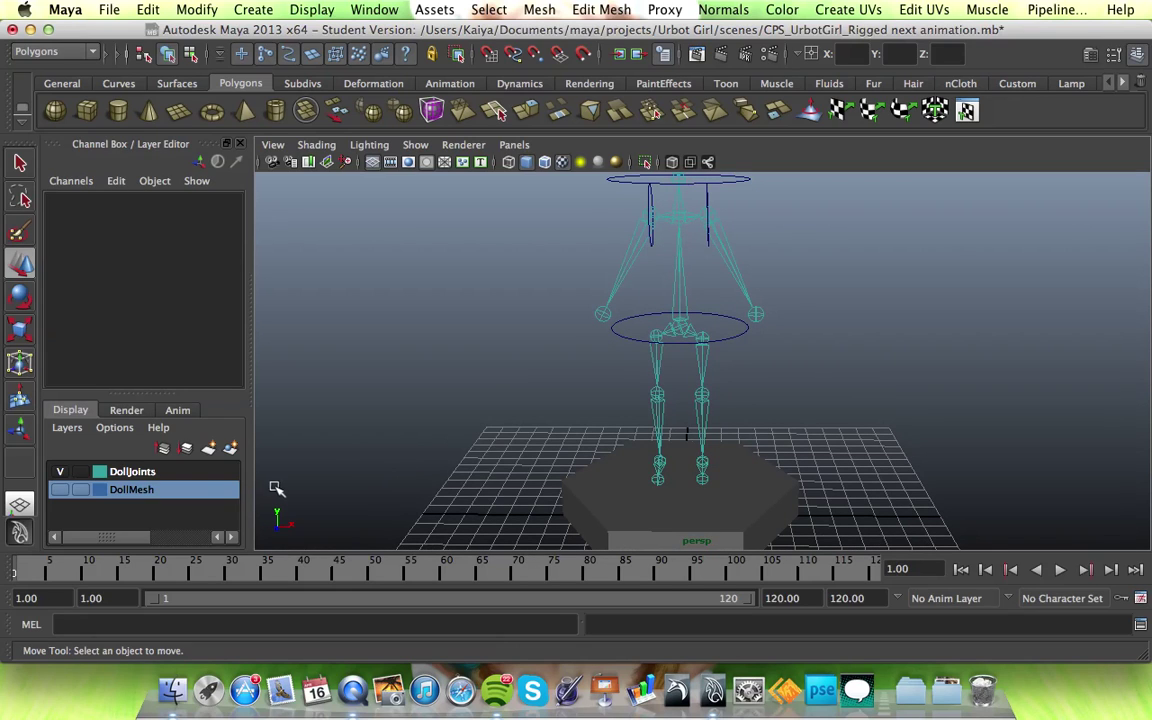
{"action": "left_click_drag", "start_coordinate": [762, 452], "coordinate": [655, 442], "text": "alt"}
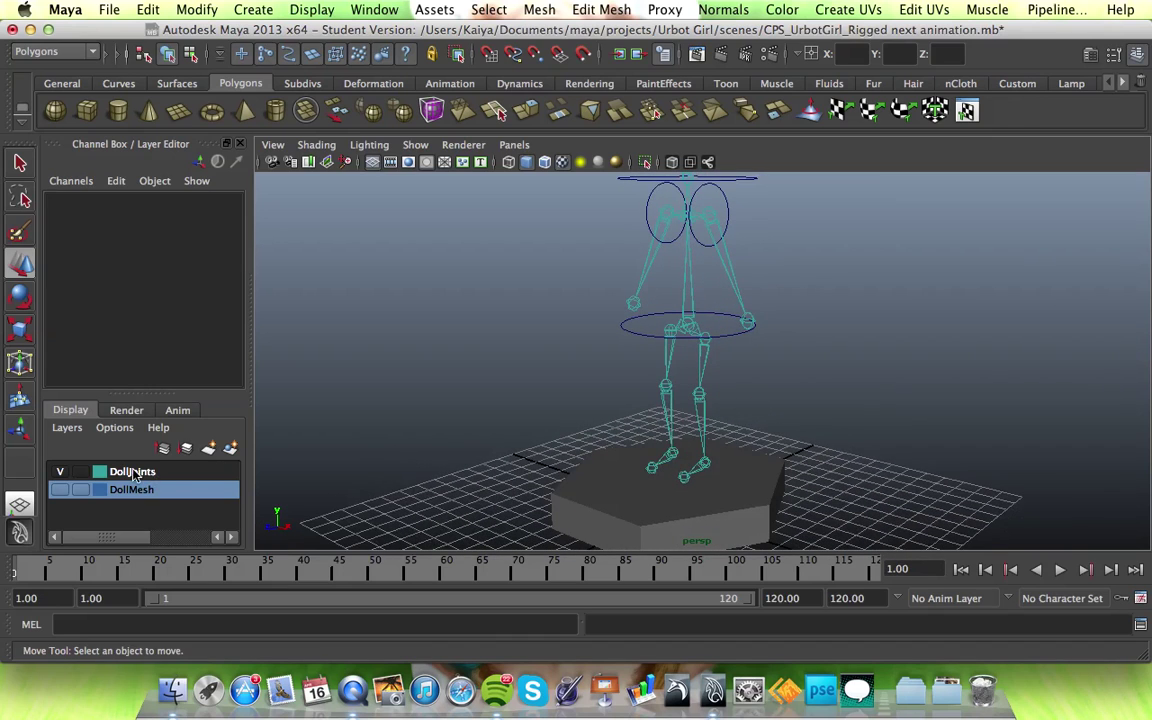
{"action": "left_click", "coordinate": [61, 489]}
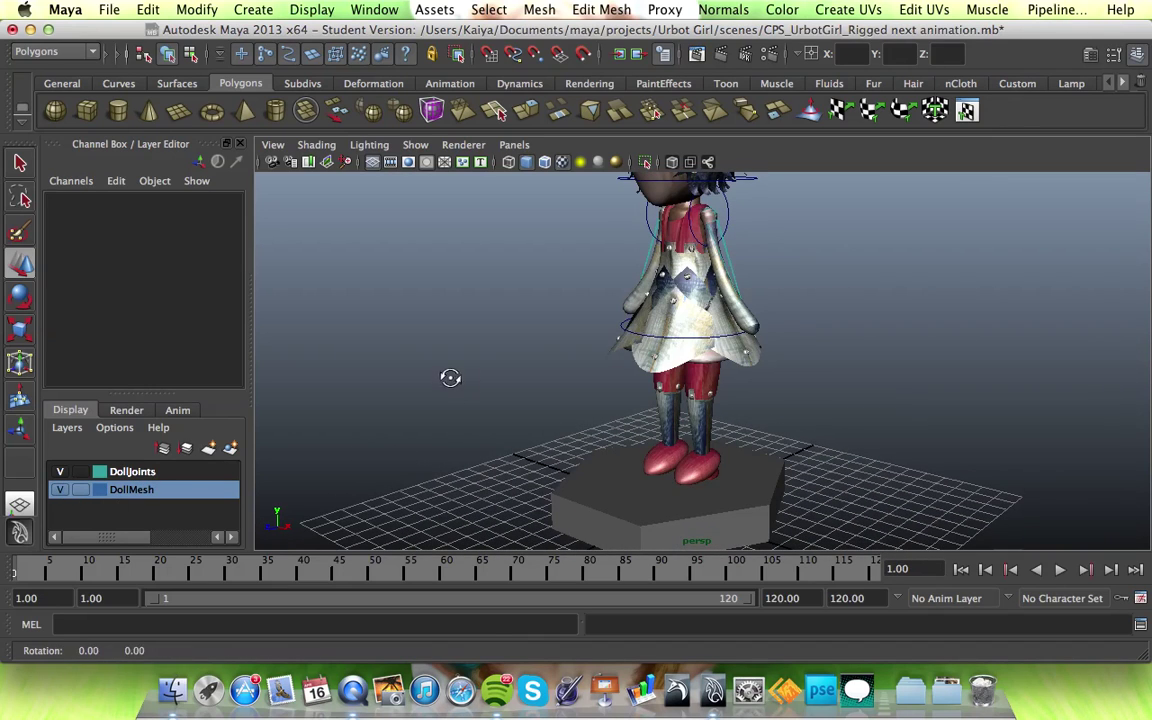
{"action": "left_click_drag", "start_coordinate": [450, 378], "coordinate": [398, 280], "text": "alt"}
{"action": "left_click", "coordinate": [701, 405]}
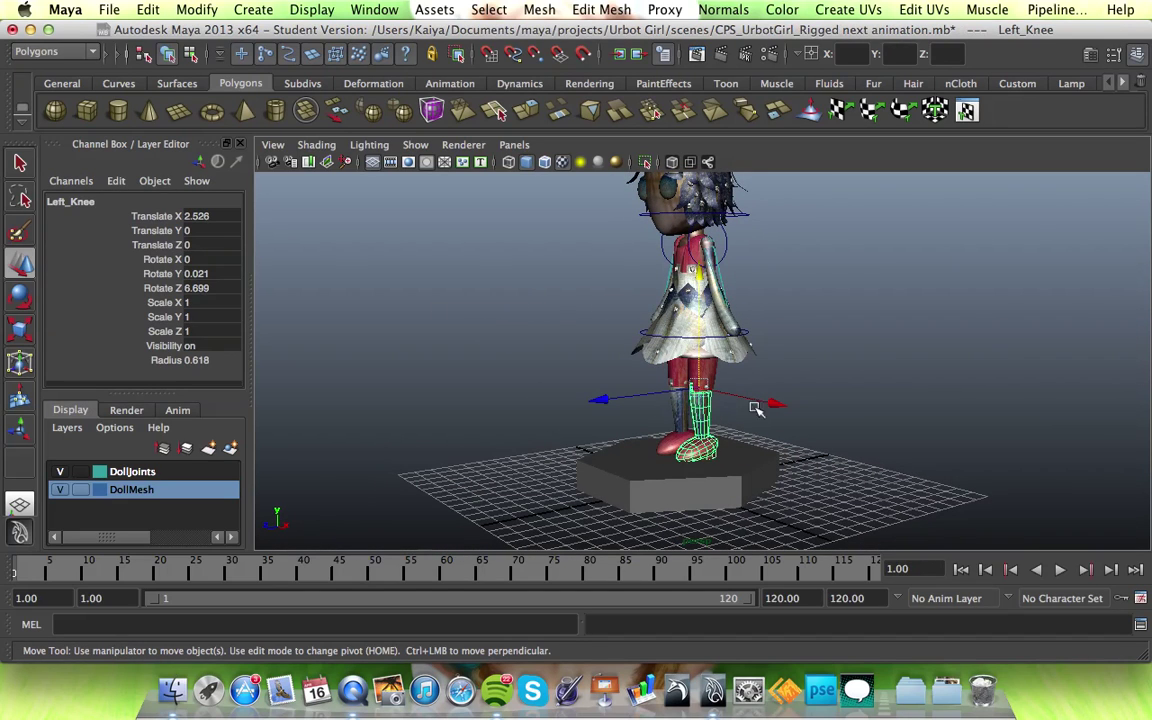
{"action": "left_click_drag", "start_coordinate": [496, 470], "coordinate": [606, 480], "text": "alt"}
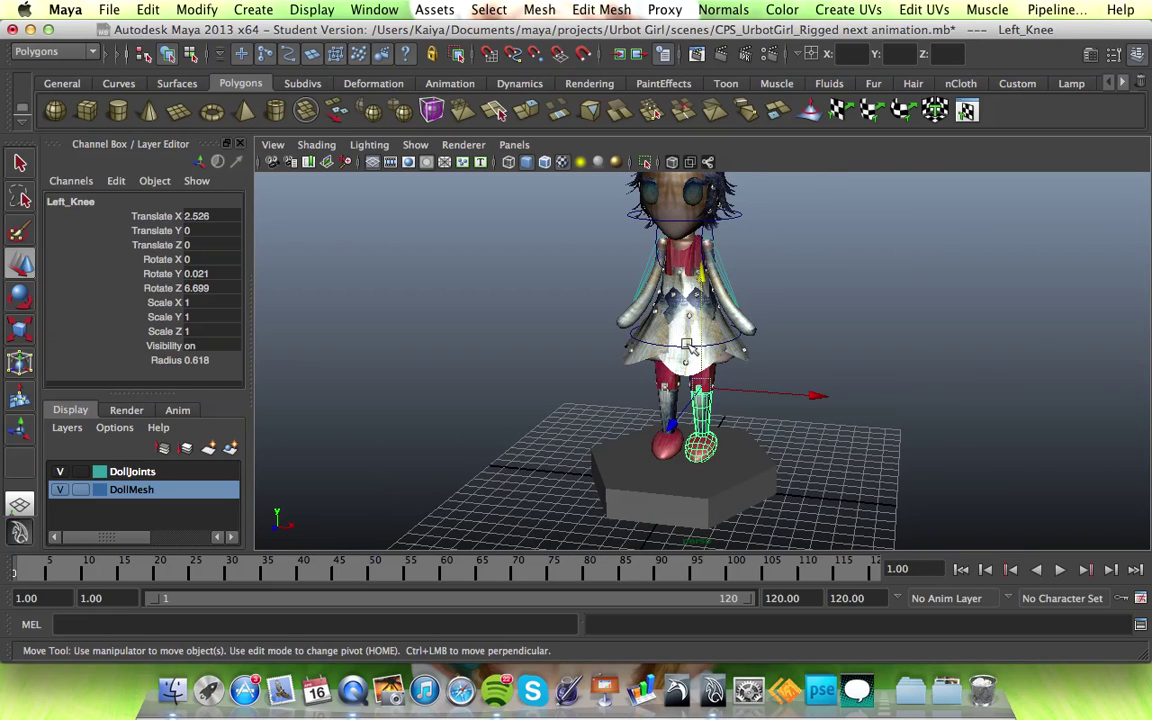
Try the Rotate tool on the doll's hip root control and deselect it.
{"action": "left_click", "coordinate": [688, 345]}
{"action": "key", "text": "r"}
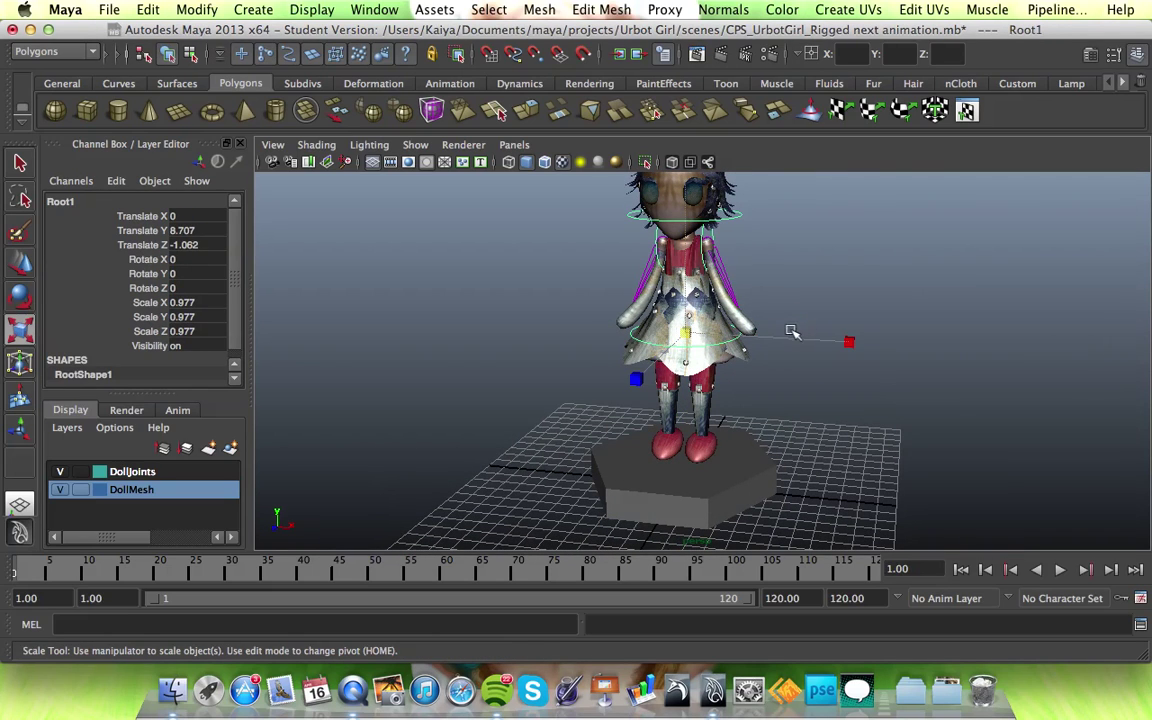
{"action": "key", "text": "e"}
{"action": "mouse_move", "coordinate": [835, 262]}
{"action": "left_mouse_down"}
{"action": "mouse_move", "coordinate": [843, 285]}
{"action": "mouse_move", "coordinate": [836, 275]}
{"action": "left_mouse_up"}
{"action": "left_click", "coordinate": [905, 300]}
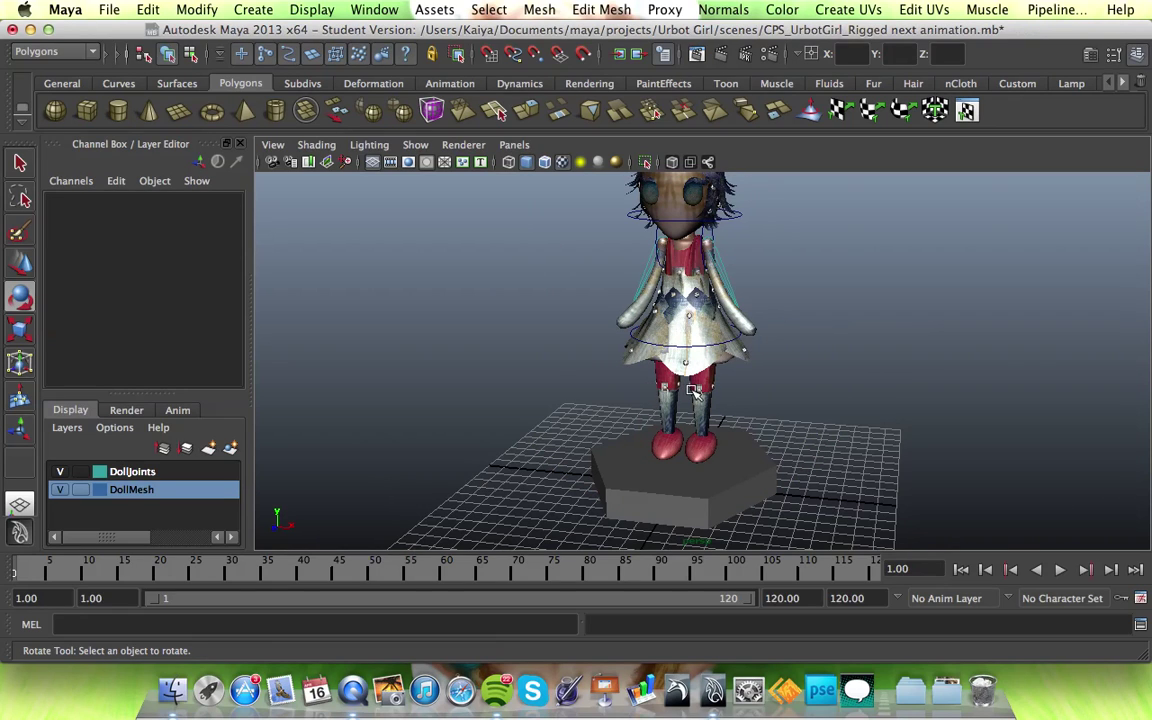
Hide the DollMesh layer to leave only the skeleton and its control curves in view.
{"action": "left_click_drag", "start_coordinate": [697, 393], "coordinate": [540, 384], "text": "alt"}
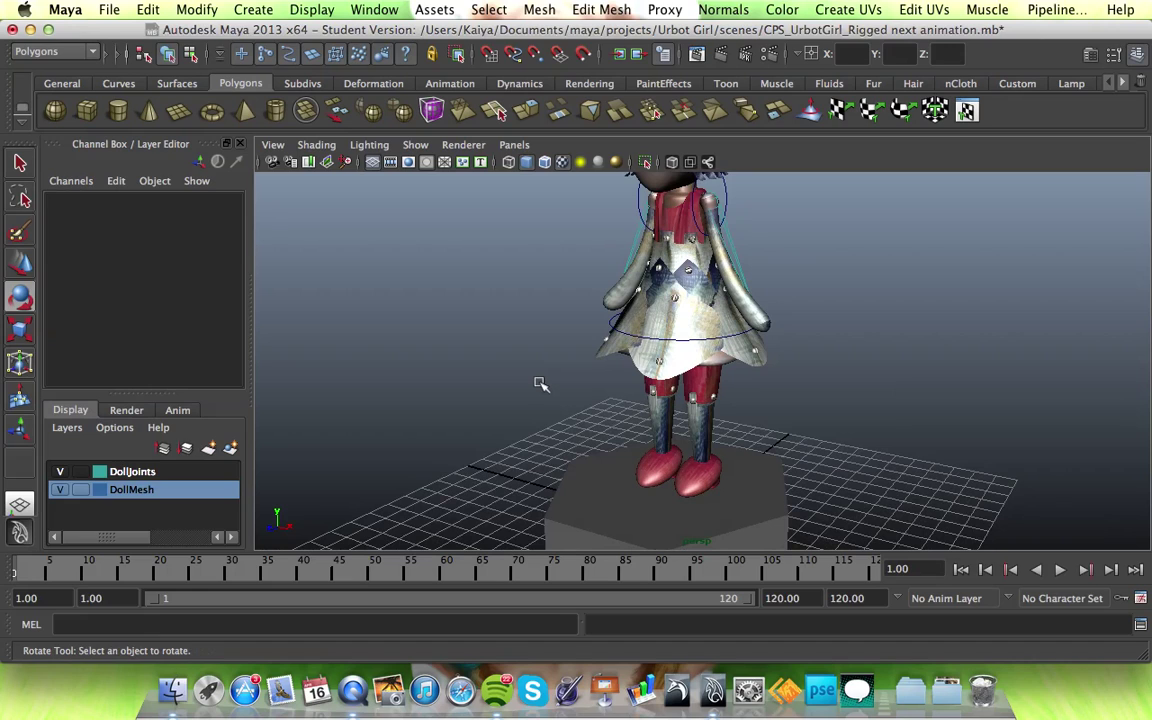
{"action": "left_click_drag", "start_coordinate": [540, 384], "coordinate": [466, 355], "text": "alt"}
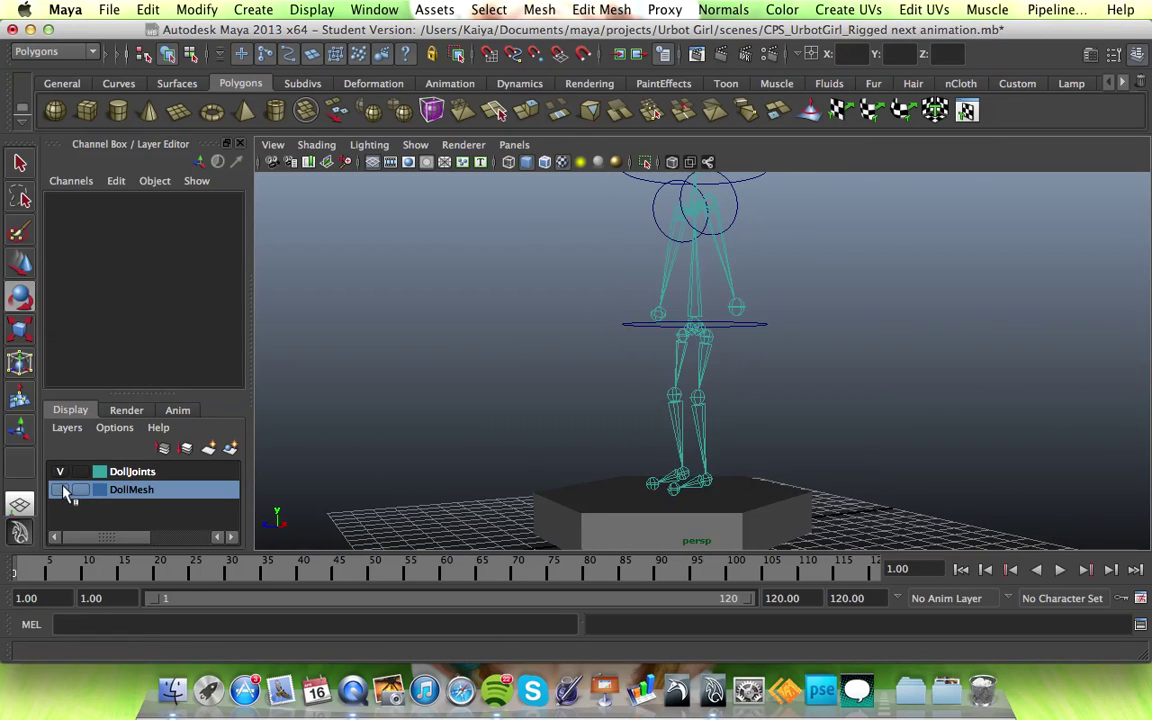
{"action": "left_click_drag", "start_coordinate": [550, 432], "coordinate": [615, 446], "text": "alt"}
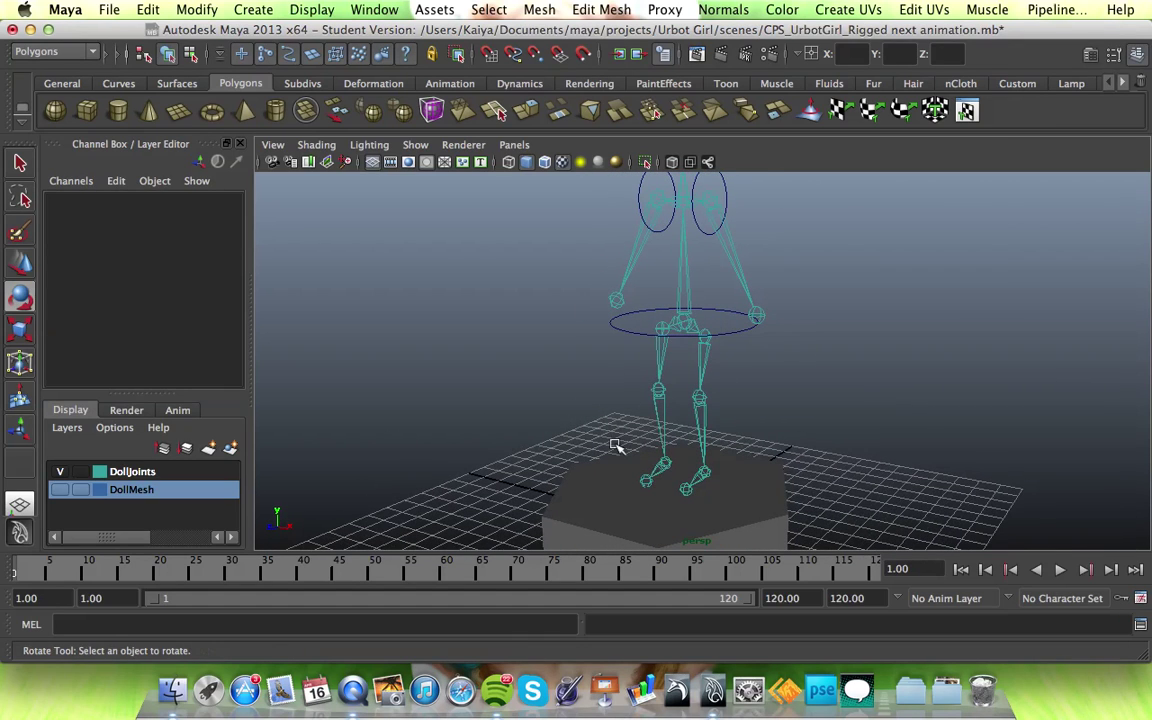
{"action": "left_click_drag", "start_coordinate": [880, 484], "coordinate": [954, 442], "text": "alt"}
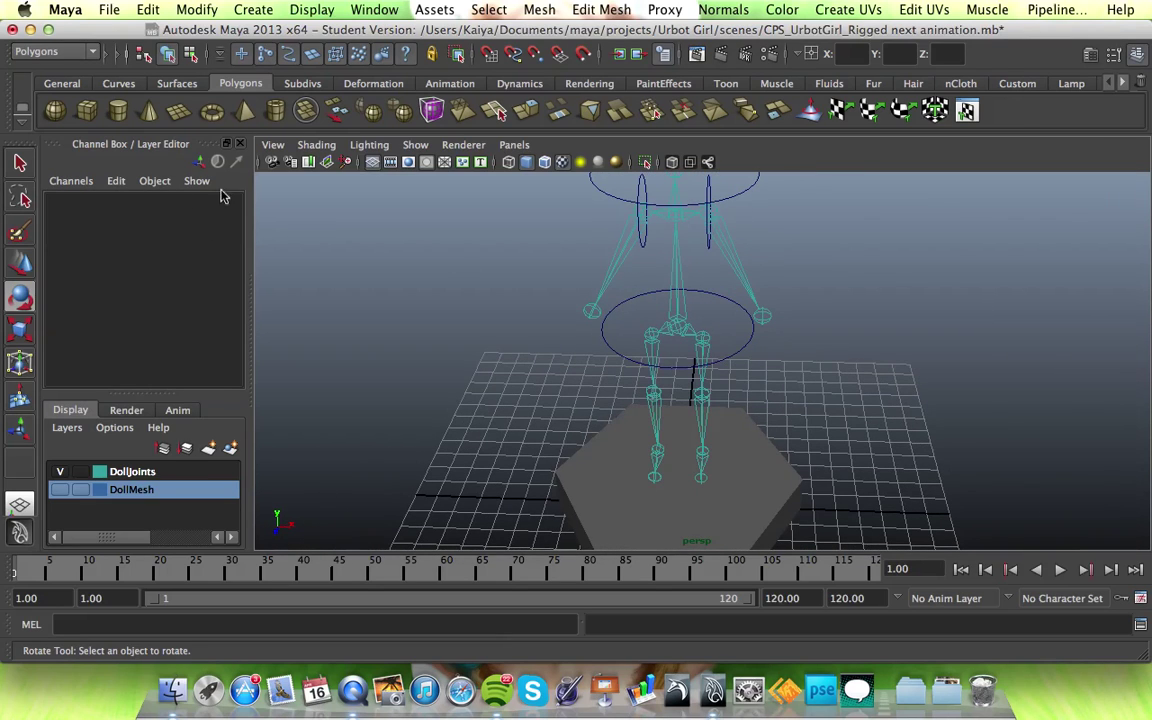
{"action": "left_click_drag", "start_coordinate": [802, 365], "coordinate": [812, 342], "text": "alt"}
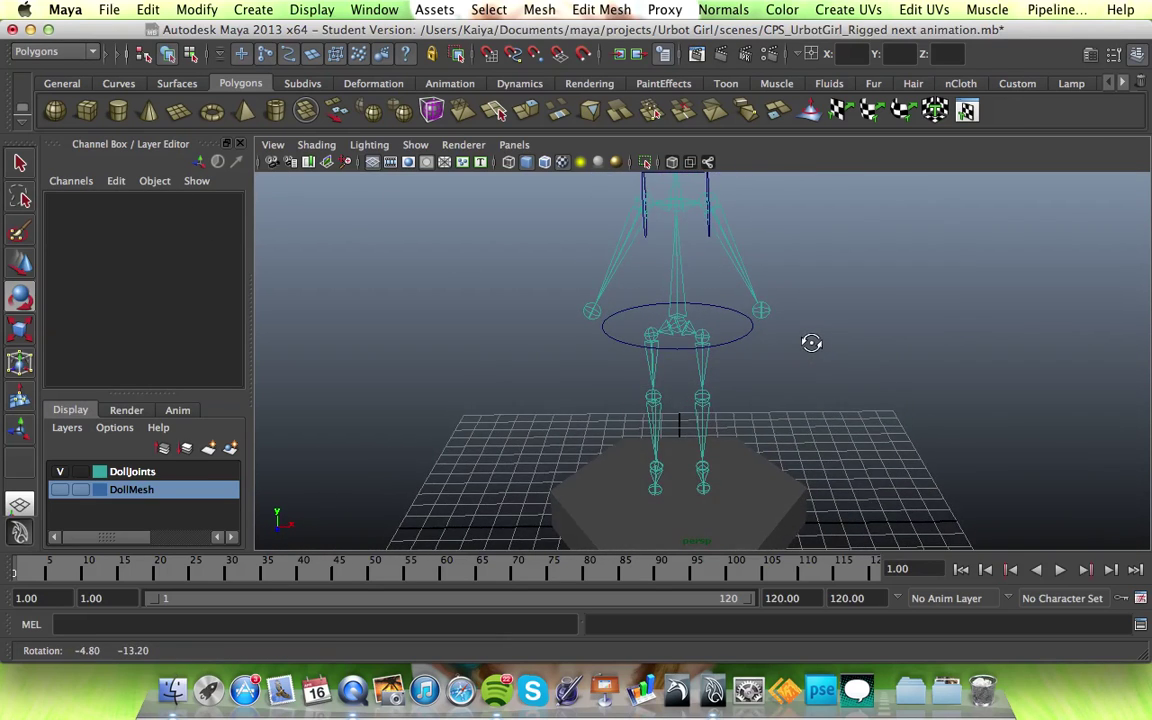
Switch to the Animation menu set and set the IK Handle Tool's current solver to ikRPsolver.
{"action": "left_click", "coordinate": [93, 53]}
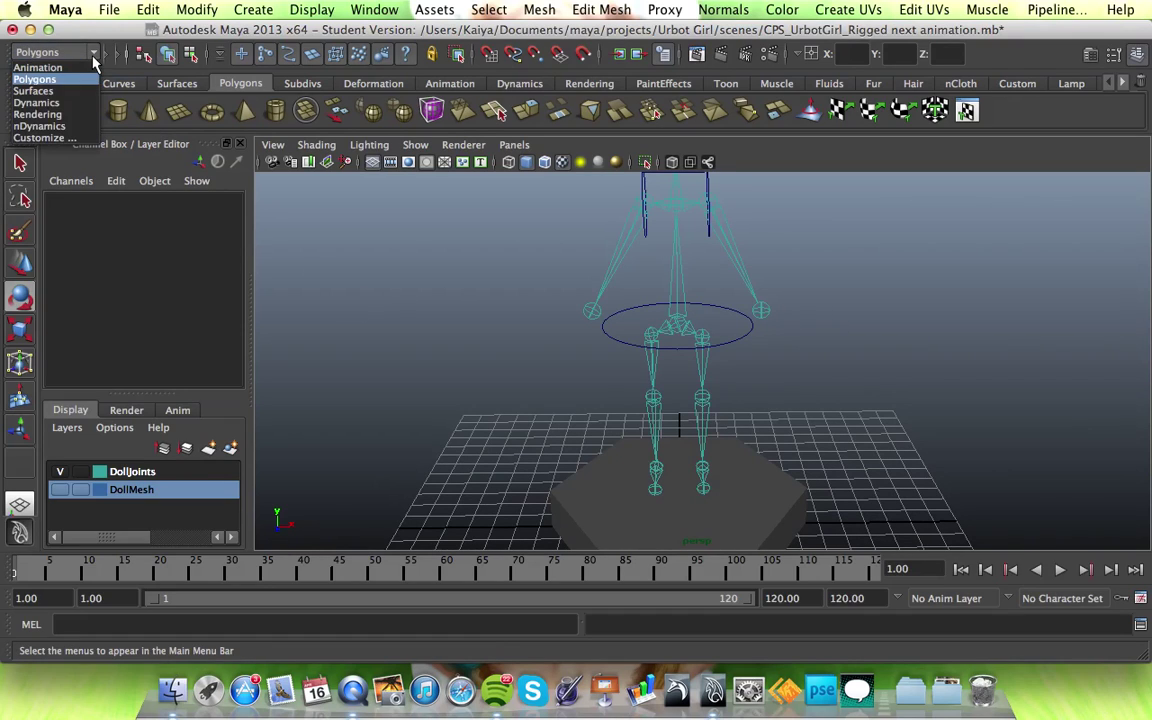
{"action": "left_click", "coordinate": [68, 67]}
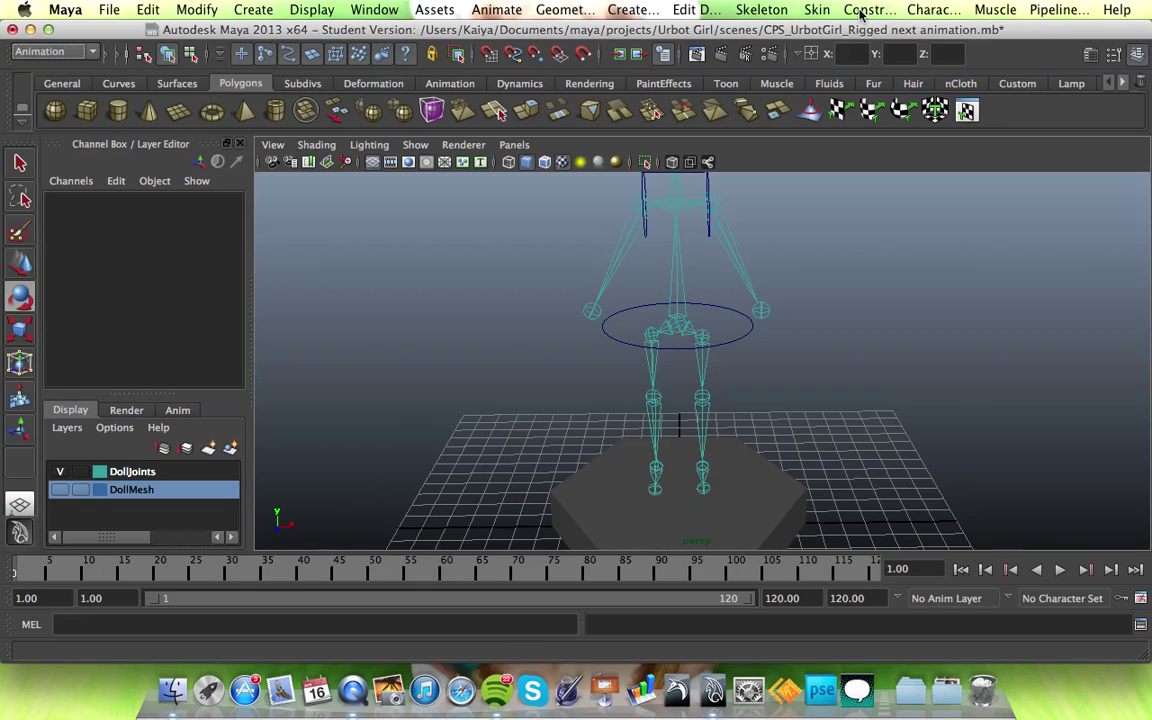
{"action": "left_click", "coordinate": [808, 10]}
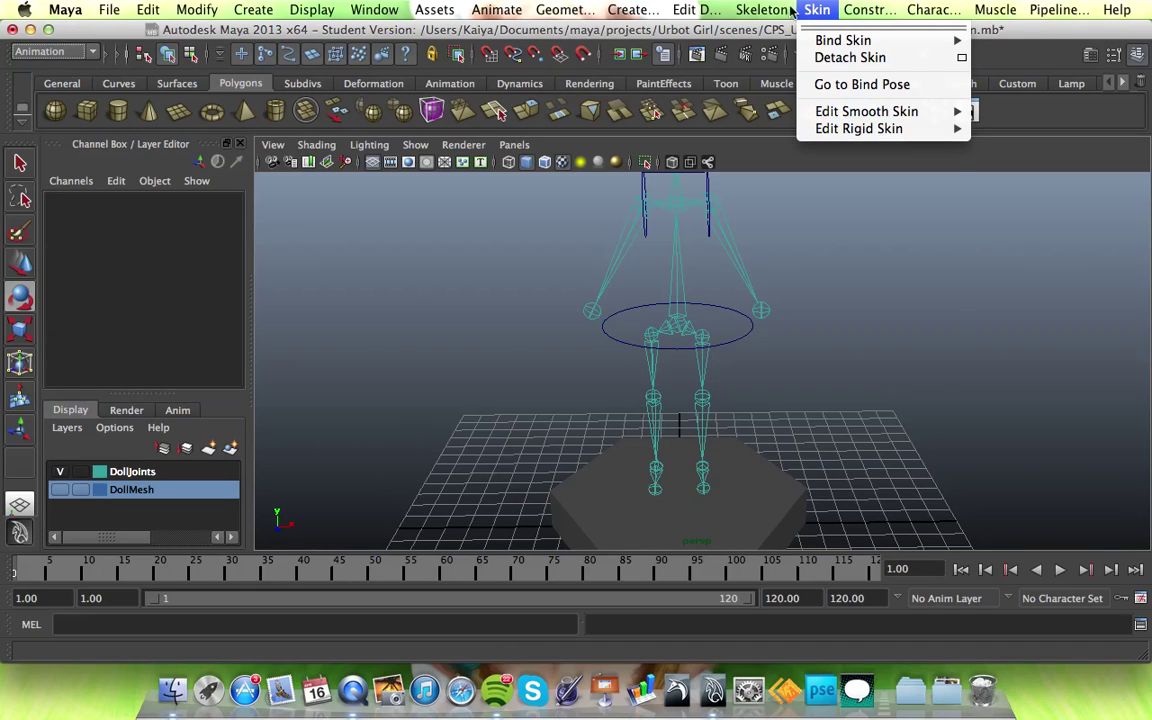
{"action": "mouse_move", "coordinate": [774, 12]}
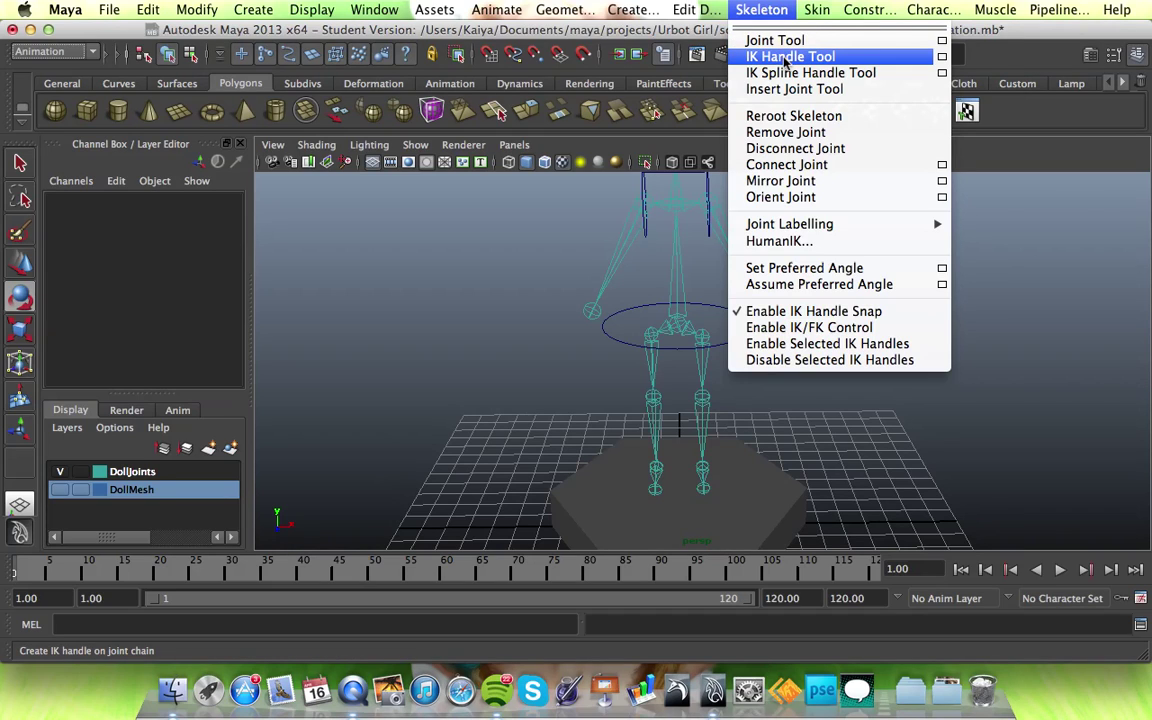
{"action": "left_click", "coordinate": [941, 64]}
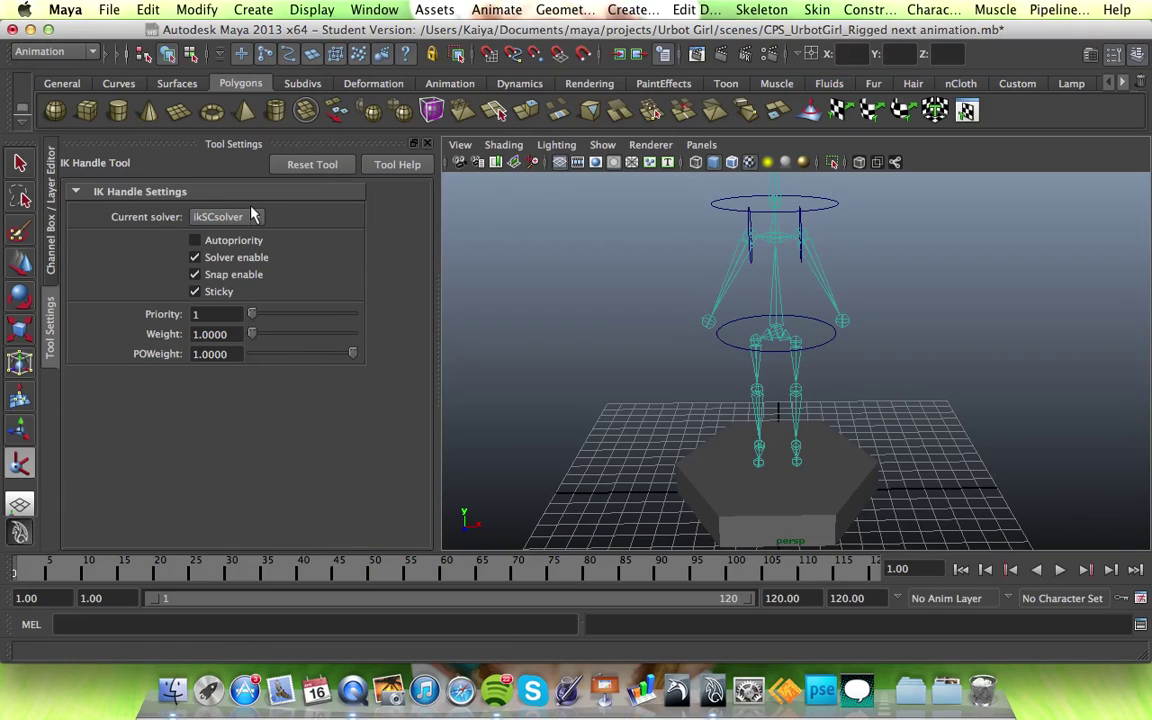
{"action": "left_click", "coordinate": [255, 217]}
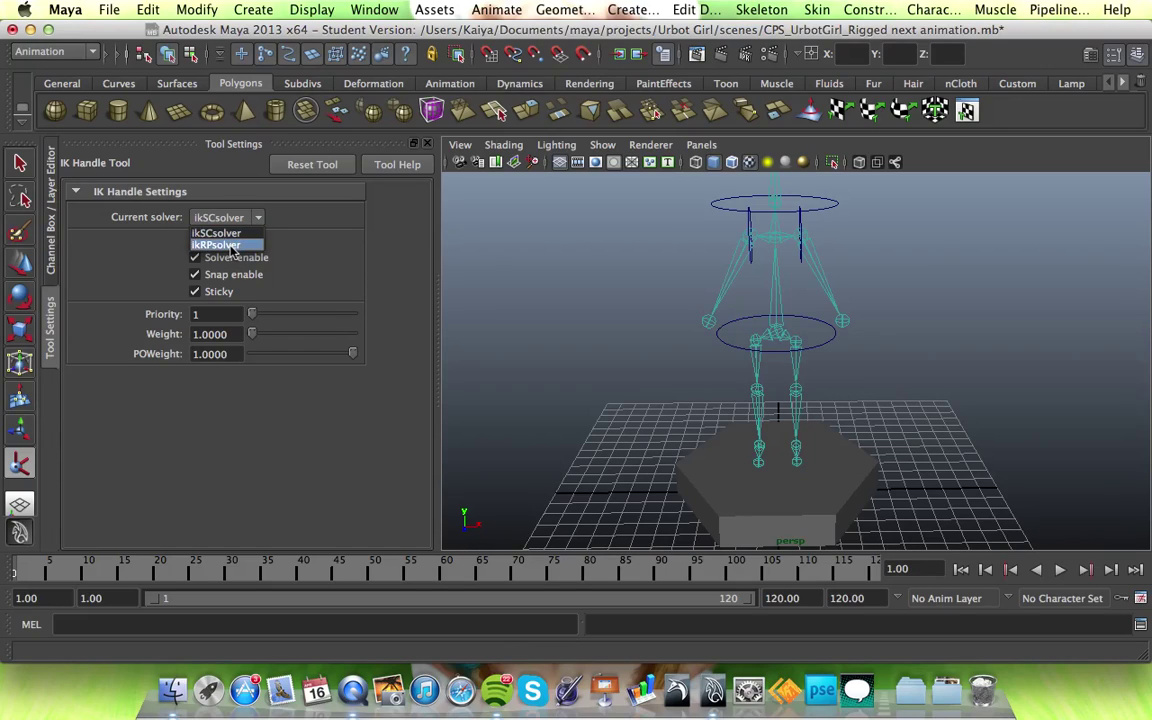
{"action": "left_click", "coordinate": [231, 246]}
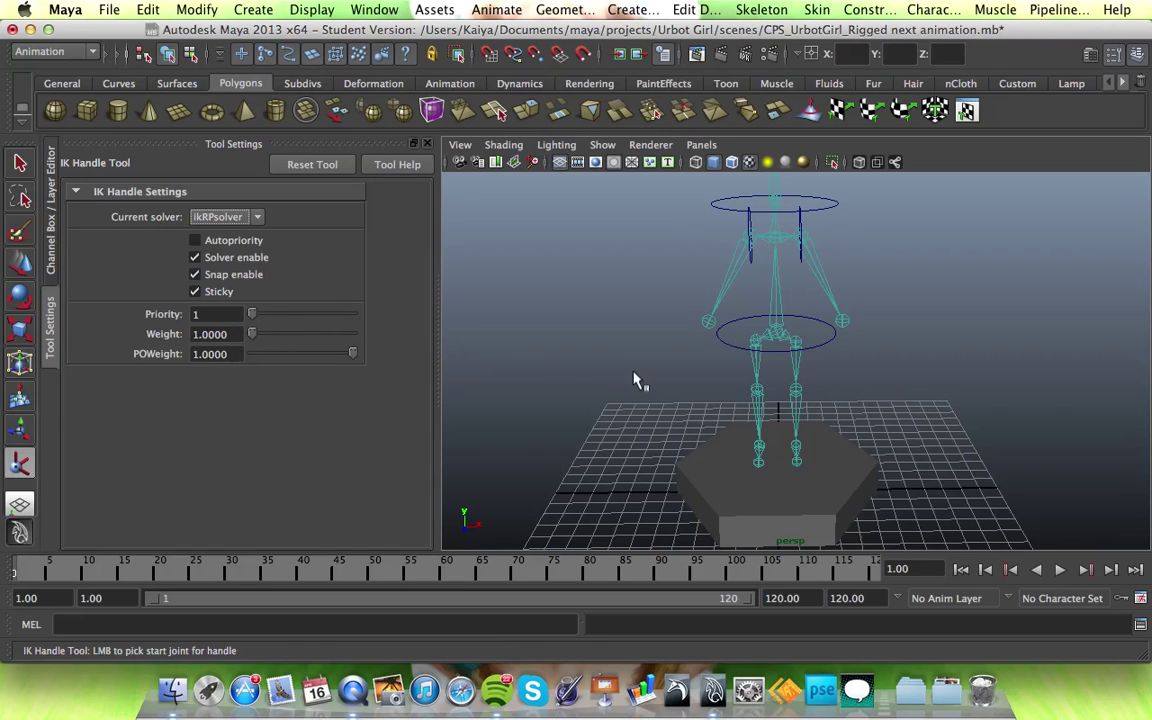
Create an IK handle from the left hip joint to the left ankle joint.
{"action": "left_click_drag", "start_coordinate": [897, 419], "coordinate": [800, 347], "text": "alt"}
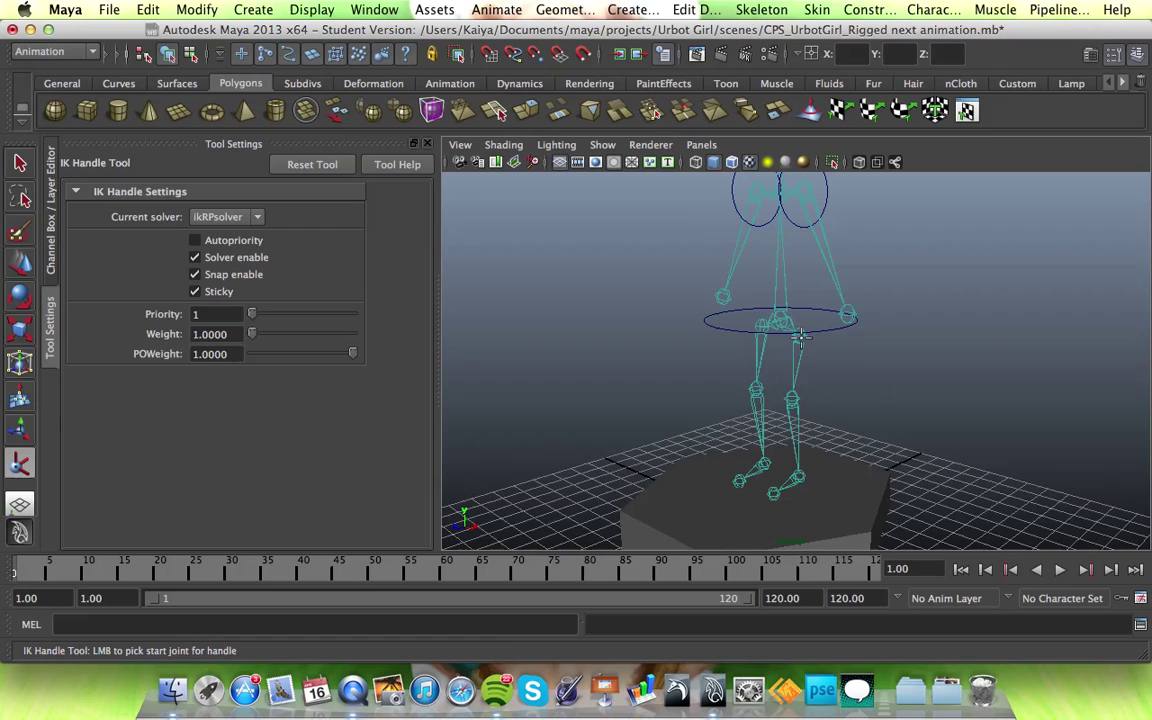
{"action": "left_click", "coordinate": [800, 338]}
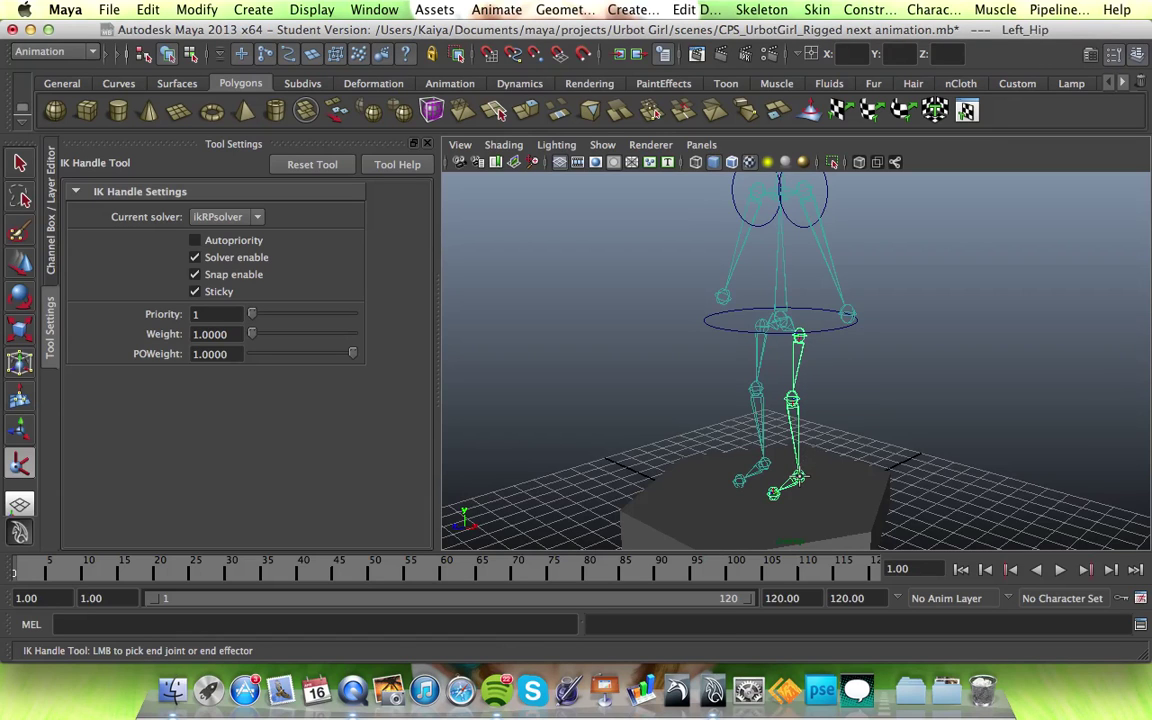
{"action": "left_click", "coordinate": [800, 476]}
{"action": "key", "text": "e"}
{"action": "left_click_drag", "start_coordinate": [907, 313], "coordinate": [1107, 369], "text": "alt"}
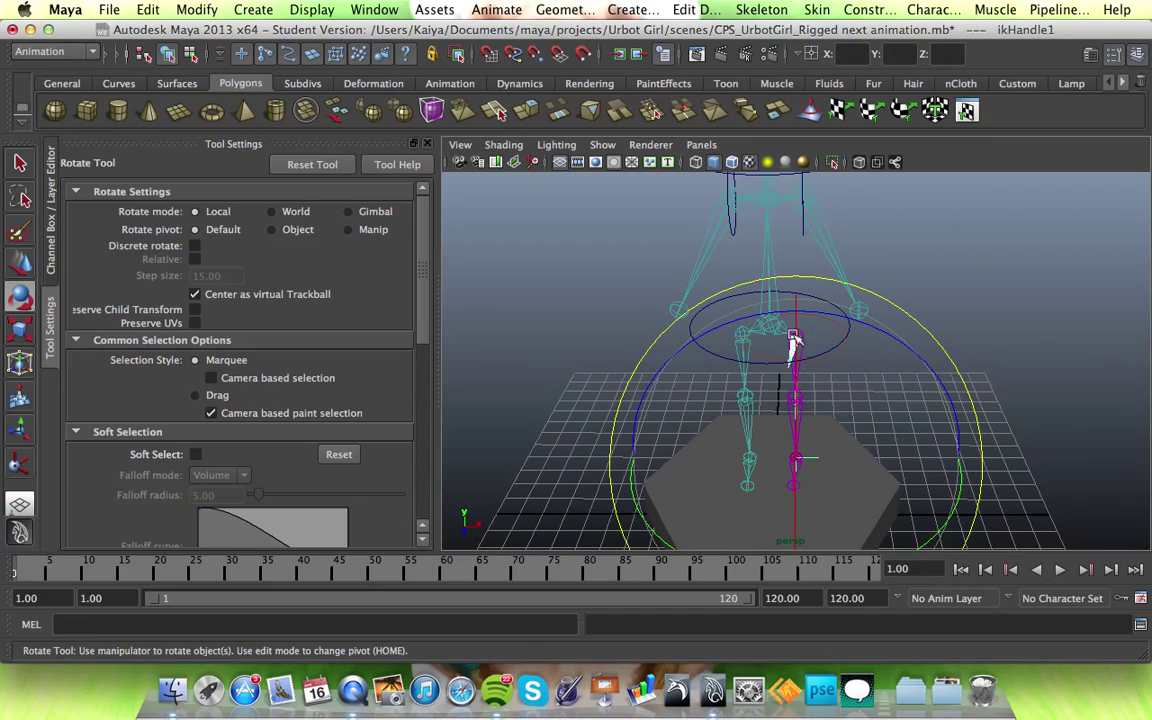
{"action": "left_click_drag", "start_coordinate": [903, 313], "coordinate": [738, 317], "text": "alt"}
{"action": "left_click", "coordinate": [616, 385]}
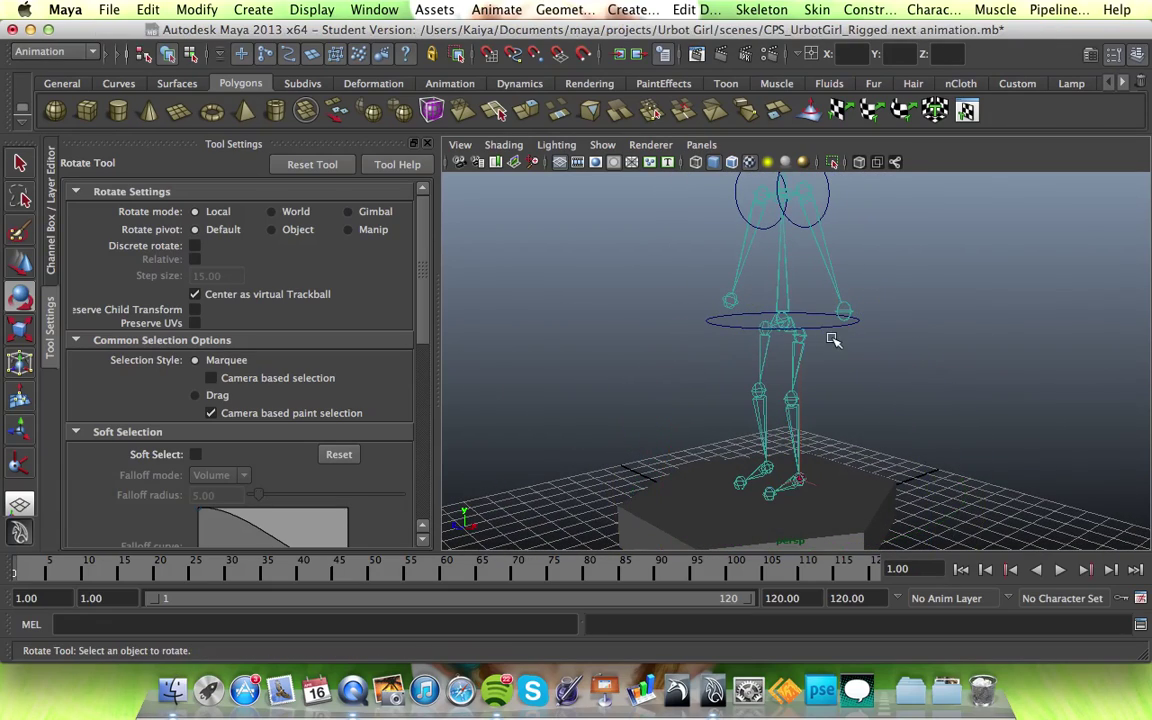
Select the left leg's IK handle and examine the direction of its pole vector from several angles.
{"action": "left_click_drag", "start_coordinate": [833, 340], "coordinate": [941, 329], "text": "alt"}
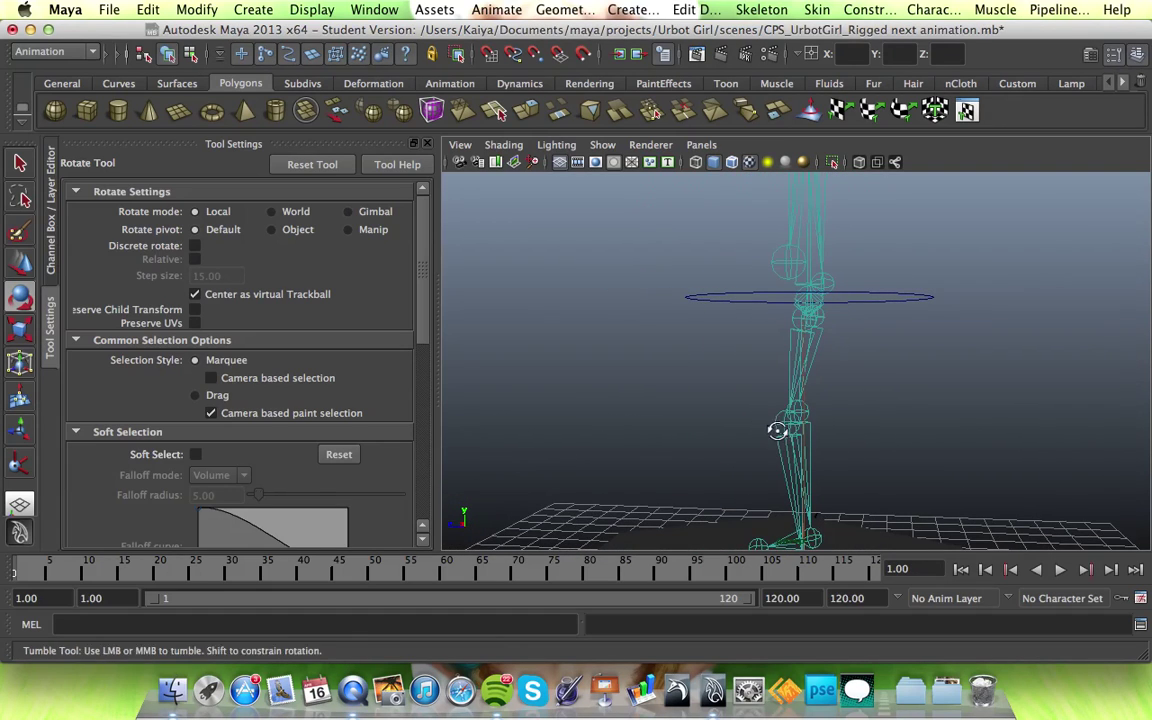
{"action": "left_click_drag", "start_coordinate": [776, 432], "coordinate": [830, 469], "text": "alt"}
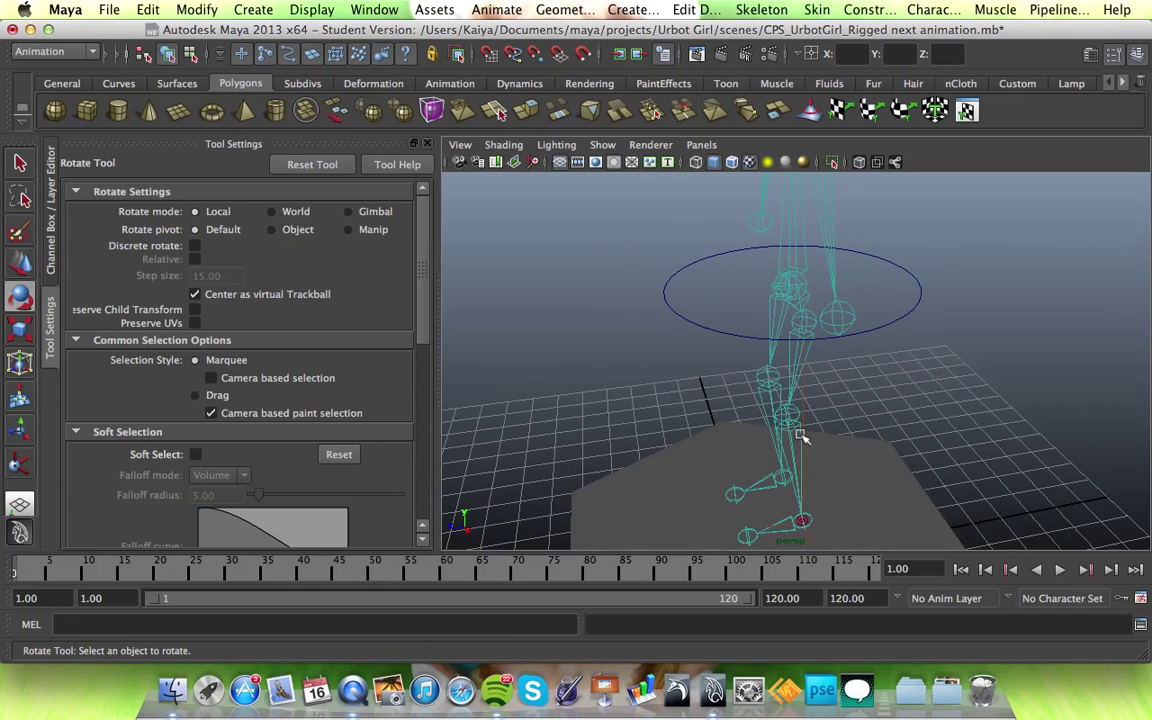
{"action": "left_click", "coordinate": [802, 521]}
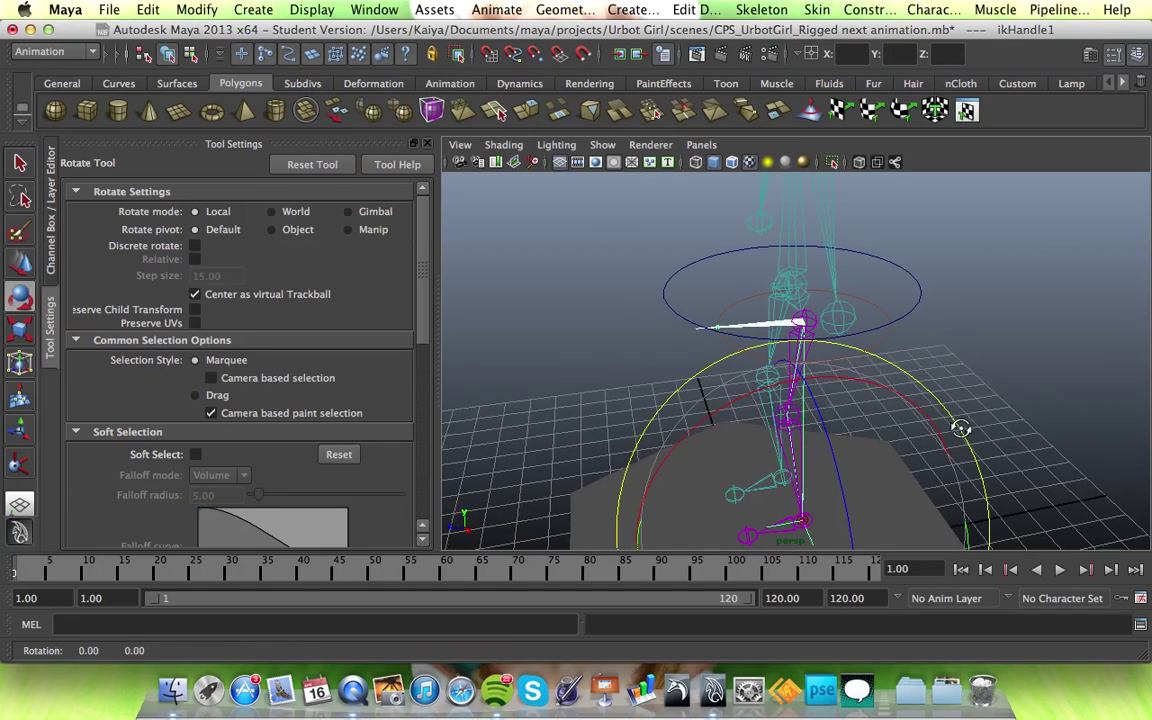
{"action": "key", "text": "f"}
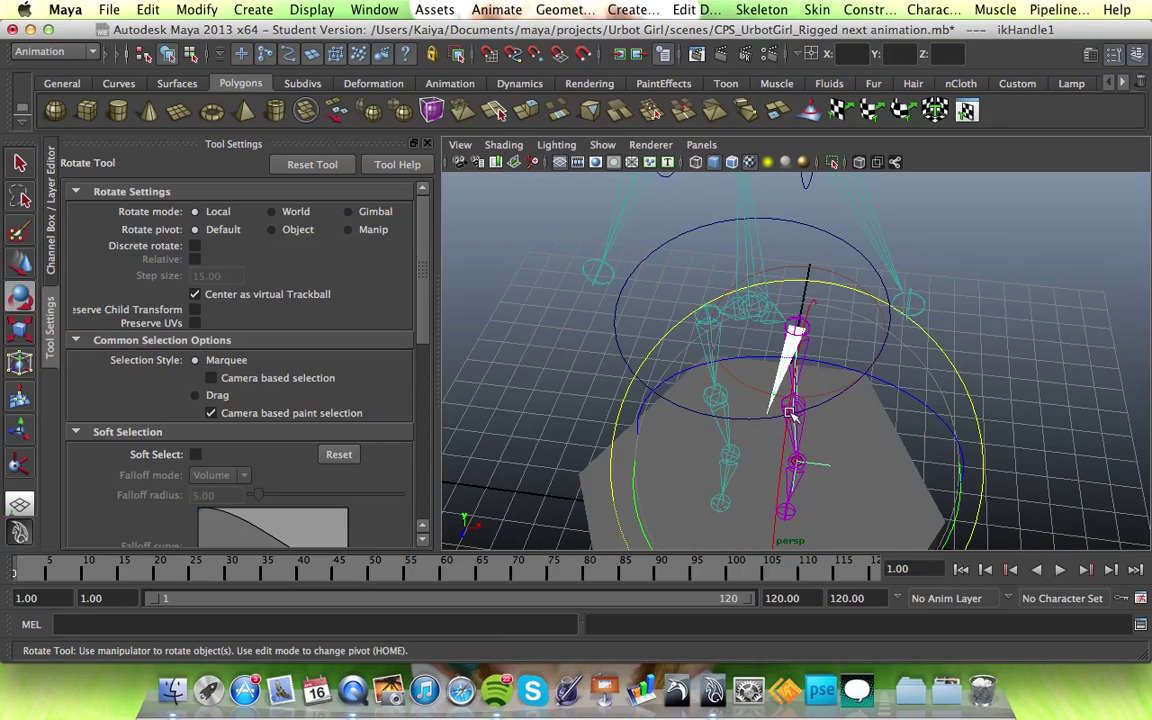
{"action": "left_click_drag", "start_coordinate": [790, 413], "coordinate": [872, 337], "text": "alt"}
{"action": "left_click_drag", "start_coordinate": [771, 332], "coordinate": [930, 368], "text": "alt"}
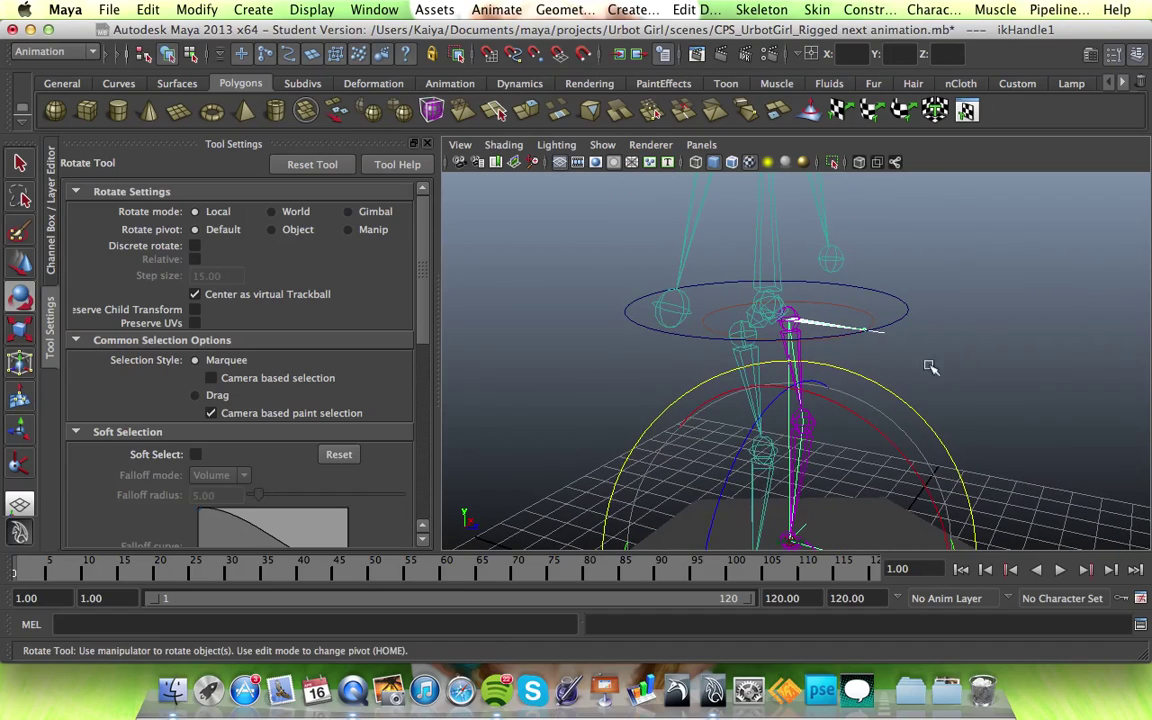
{"action": "left_click", "coordinate": [582, 406]}
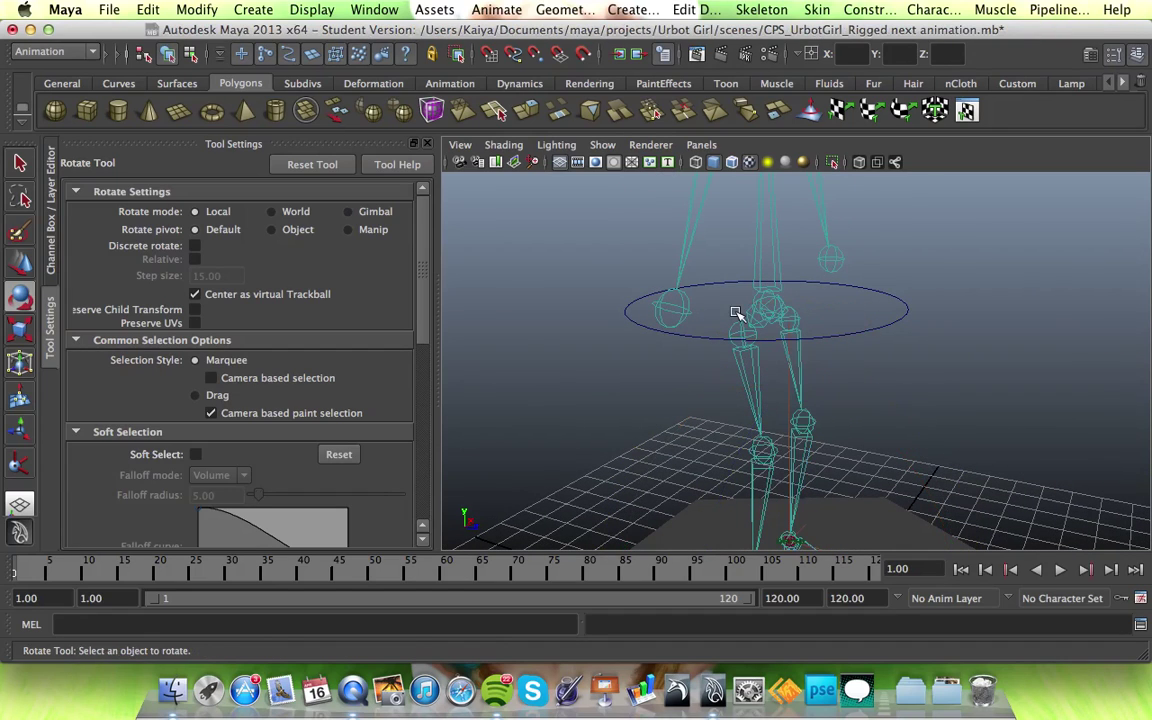
Create an ikRPsolver IK handle from the right hip joint to the right ankle joint and check its pole vector direction.
{"action": "left_click", "coordinate": [762, 11]}
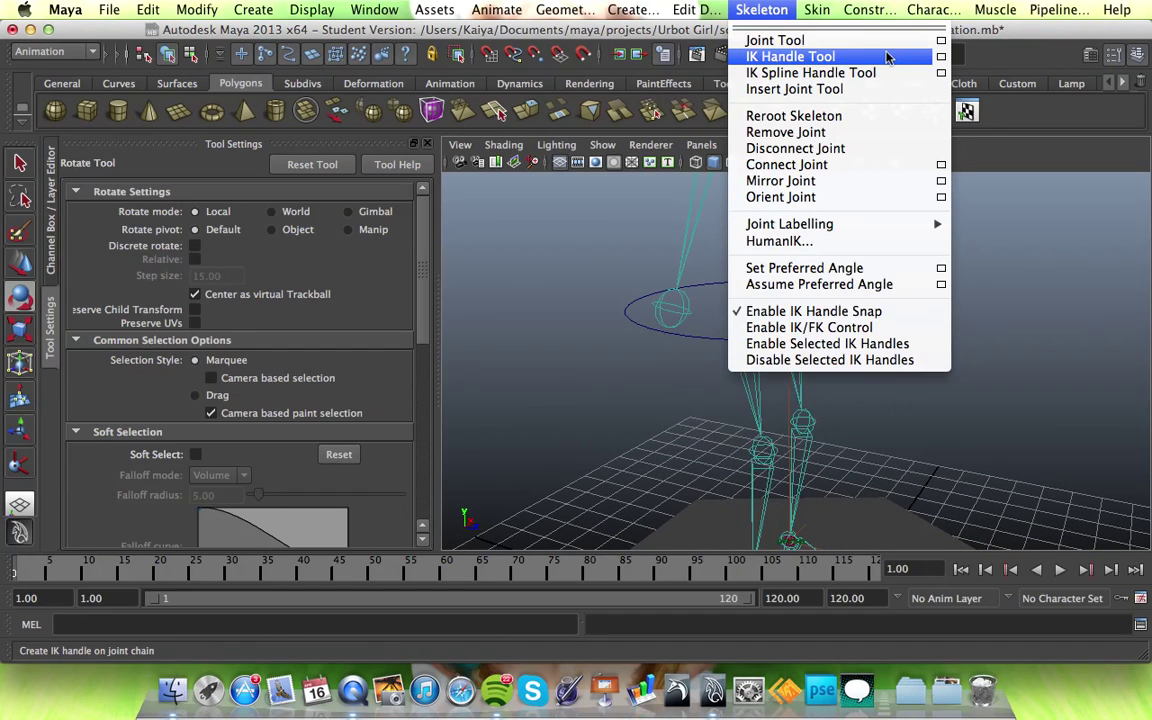
{"action": "left_click", "coordinate": [790, 57]}
{"action": "left_click", "coordinate": [742, 336]}
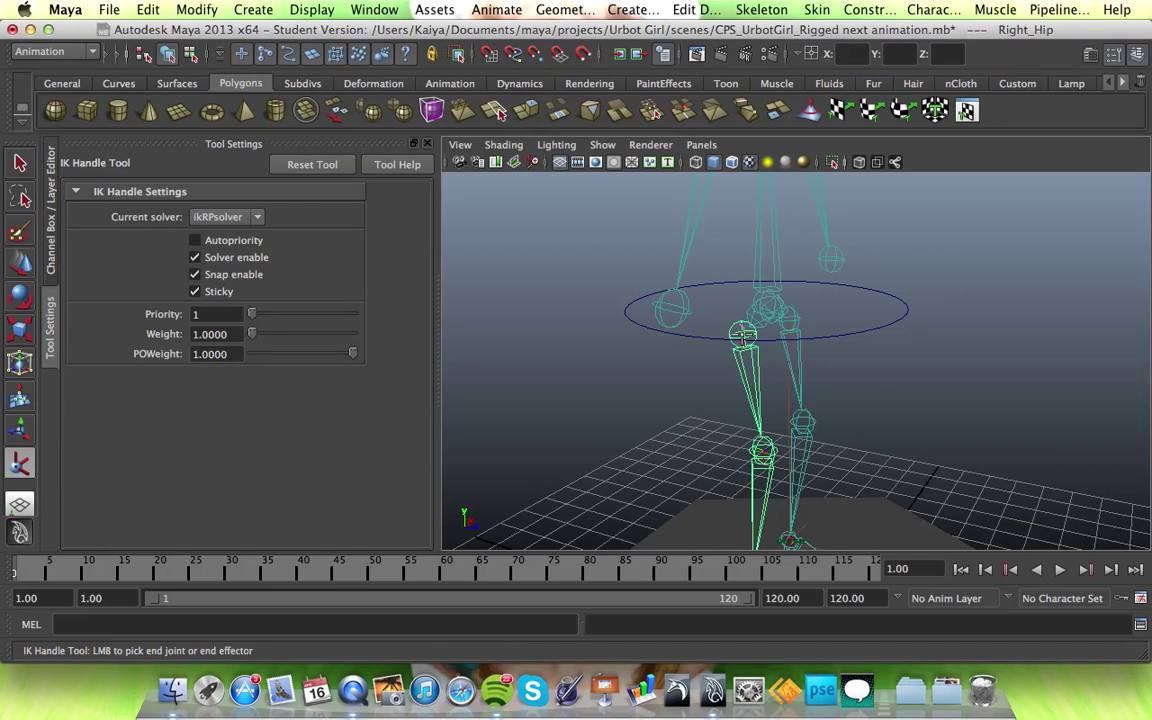
{"action": "scroll", "coordinate": [742, 336], "scroll_direction": "down", "scroll_amount": 2}
{"action": "left_click", "coordinate": [768, 503]}
{"action": "key", "text": "e"}
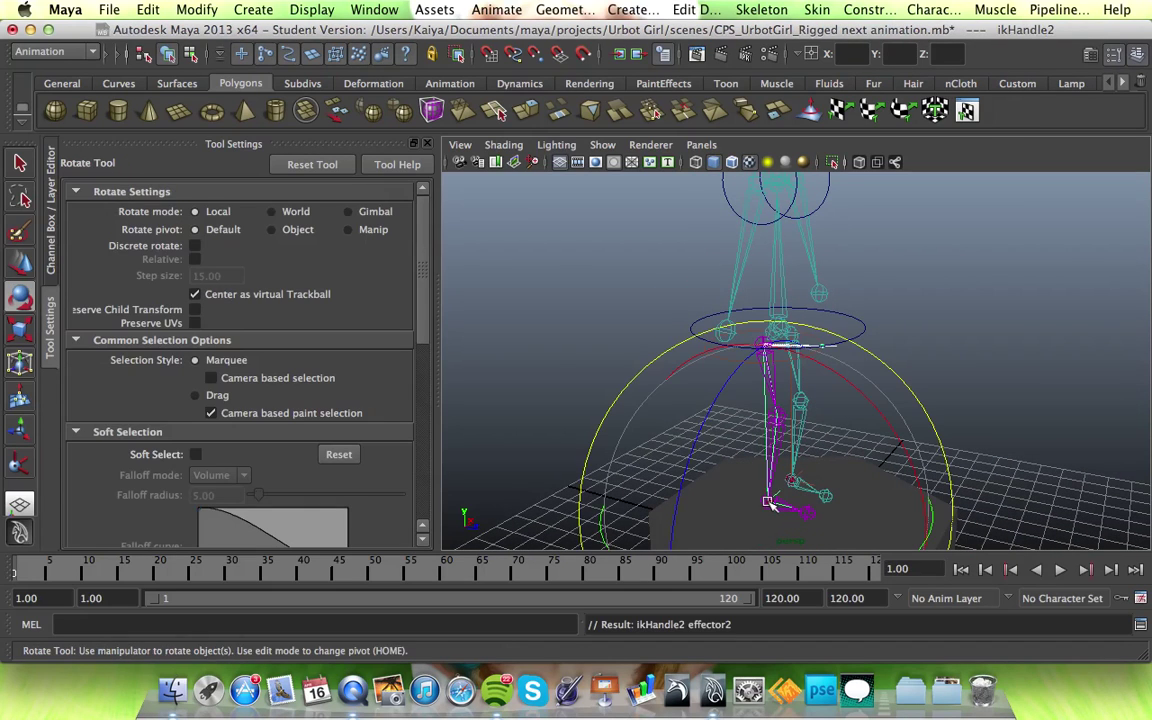
{"action": "left_click_drag", "start_coordinate": [985, 440], "coordinate": [840, 425], "text": "alt"}
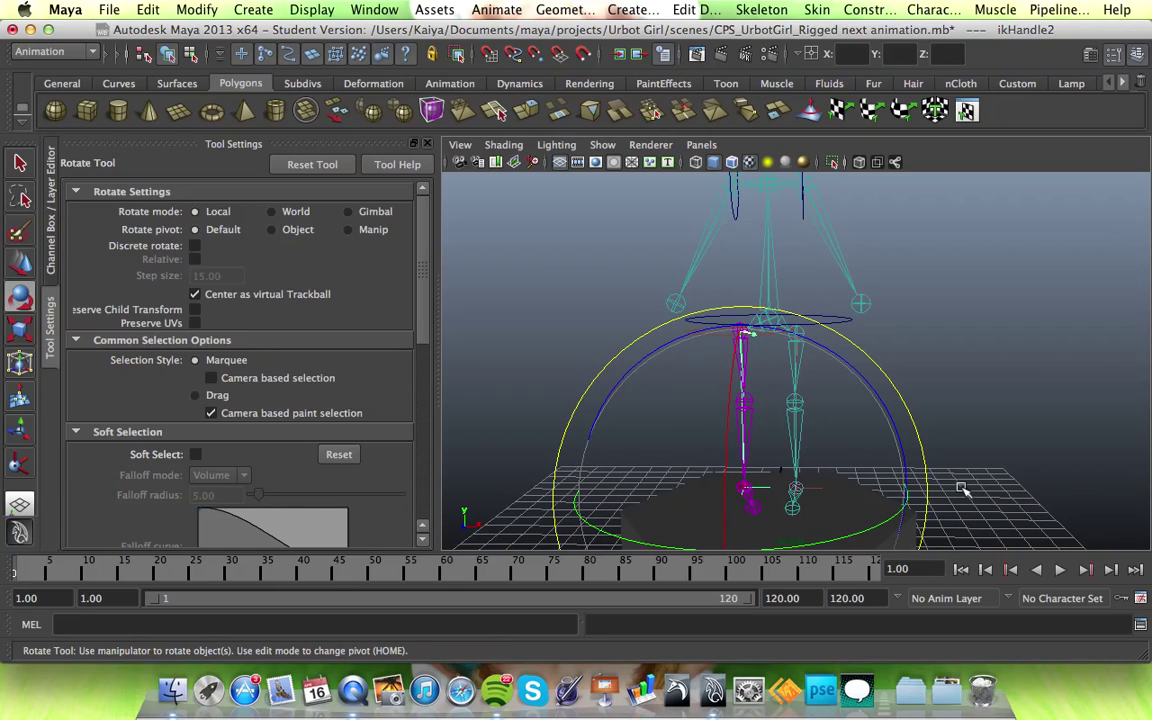
{"action": "left_click", "coordinate": [938, 378]}
Move the right toe joint slightly sideways along the X axis so the right foot points straight forward.
{"action": "left_click_drag", "start_coordinate": [866, 383], "coordinate": [897, 383], "text": "alt"}
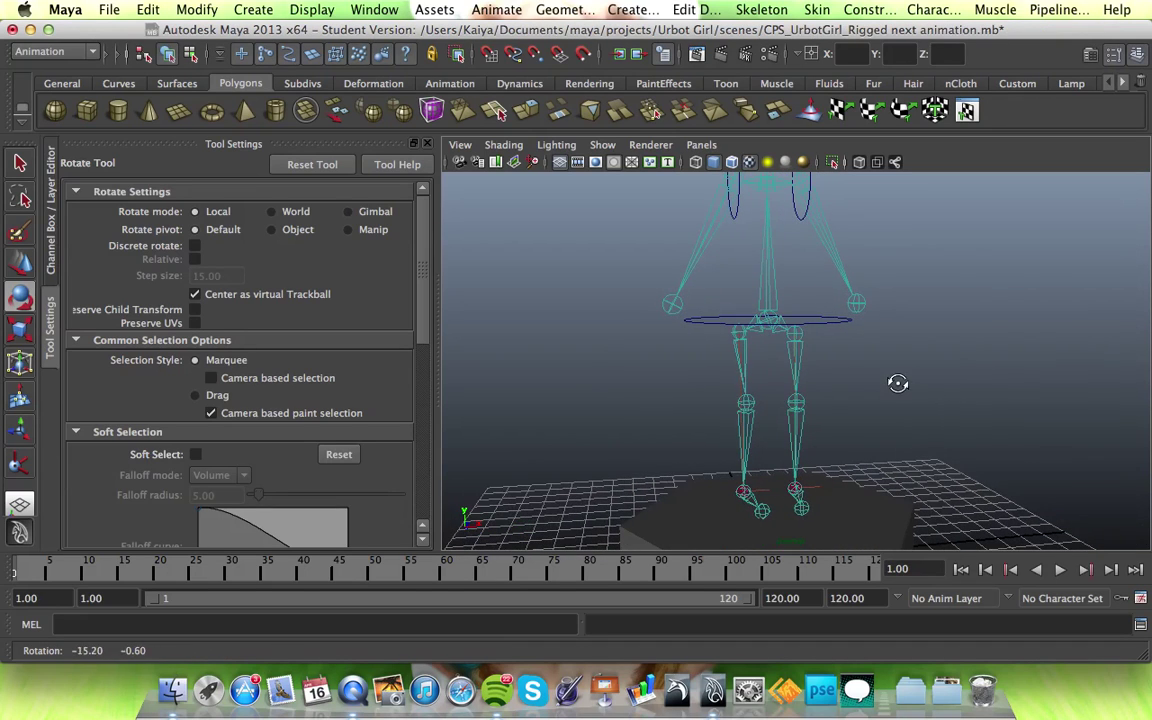
{"action": "left_click", "coordinate": [762, 514]}
{"action": "key", "text": "w"}
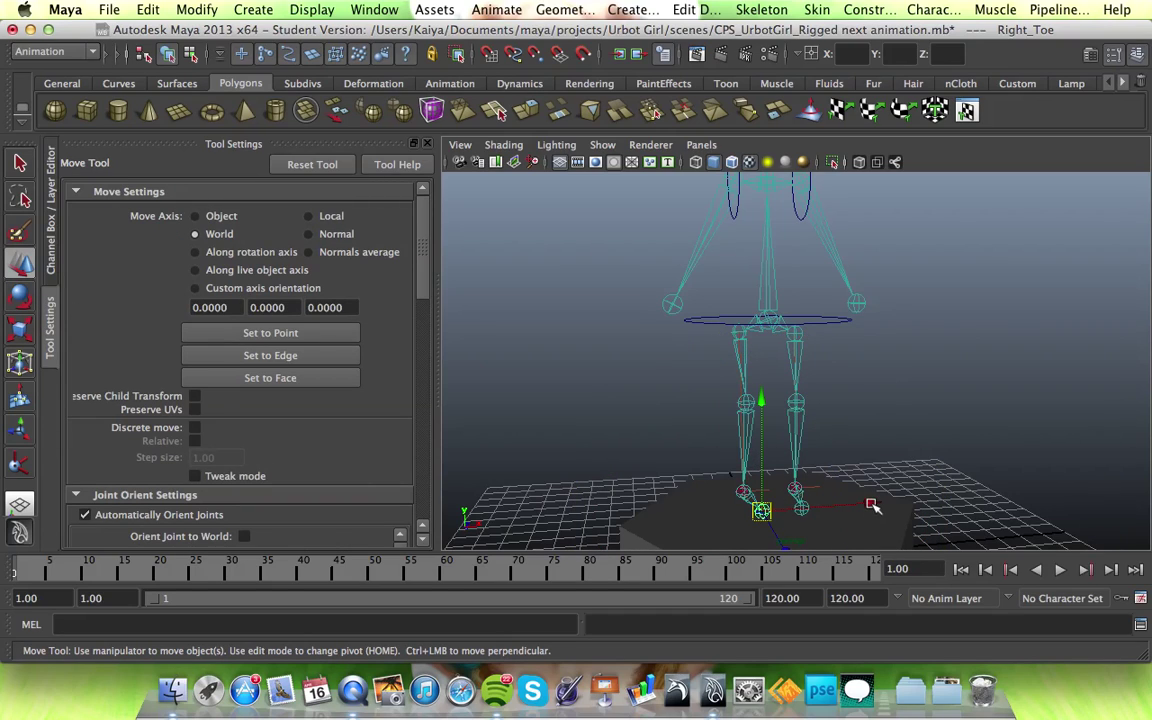
{"action": "left_click_drag", "start_coordinate": [872, 507], "coordinate": [862, 510]}
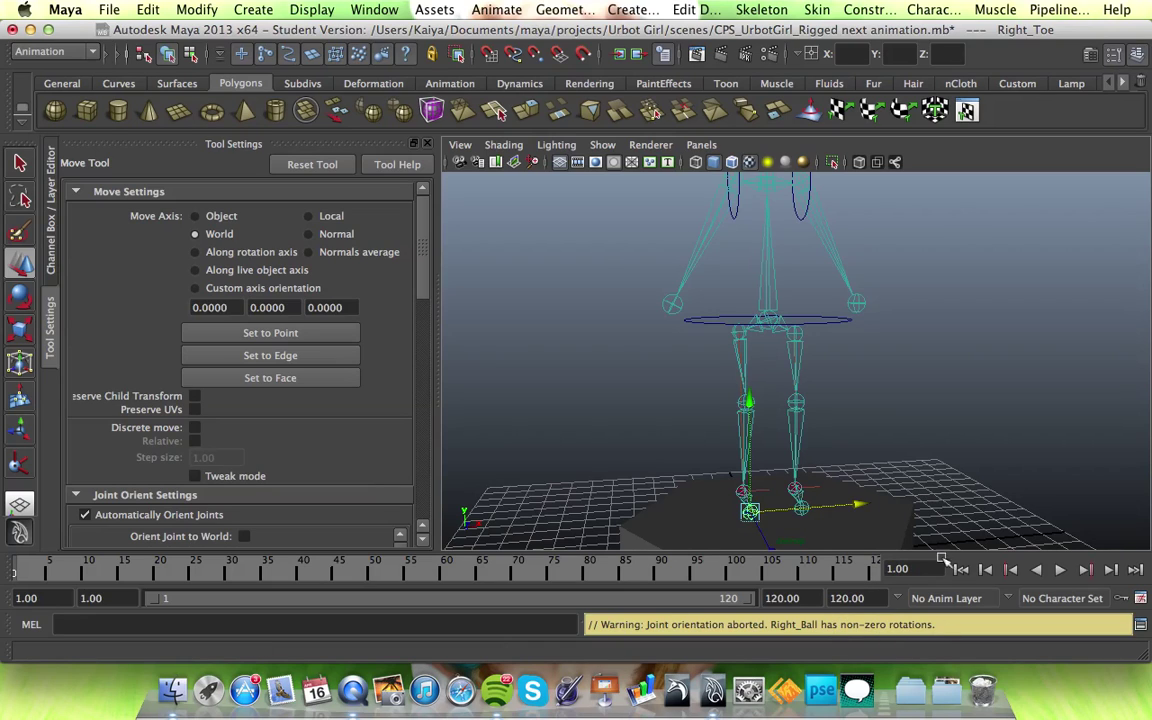
{"action": "left_click_drag", "start_coordinate": [930, 500], "coordinate": [886, 537], "text": "alt"}
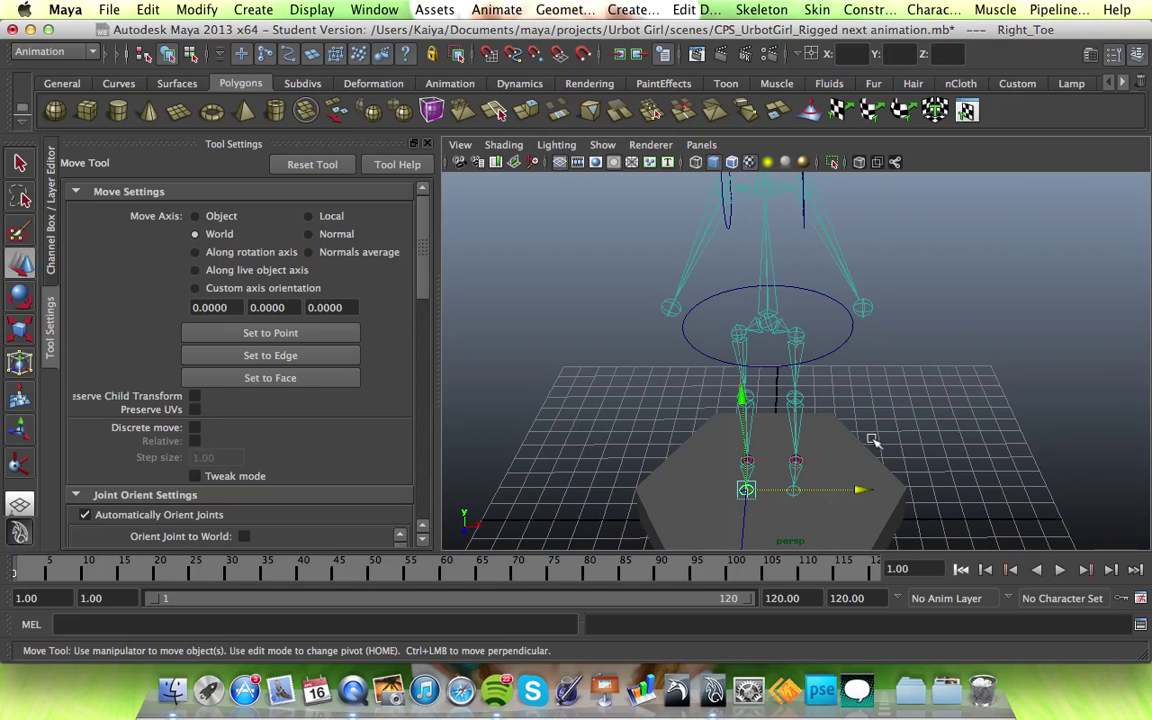
{"action": "left_click_drag", "start_coordinate": [873, 440], "coordinate": [659, 390], "text": "alt"}
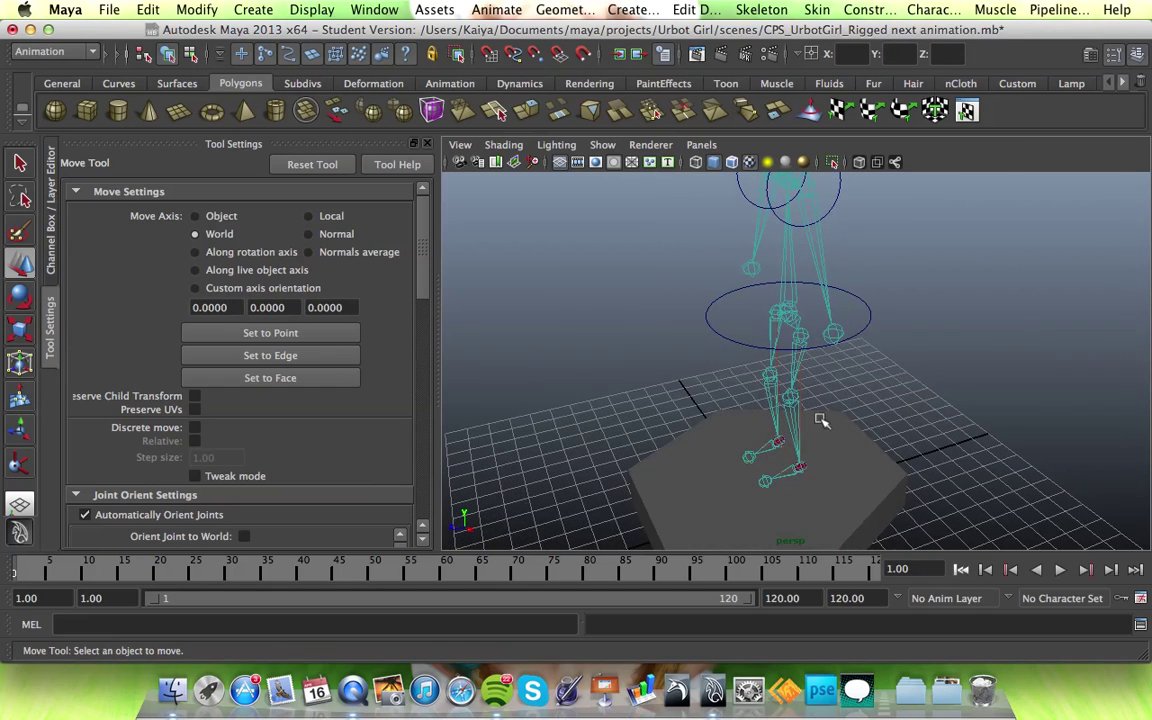
Set the IK Handle Tool's current solver to ikSCsolver.
{"action": "left_click", "coordinate": [765, 9]}
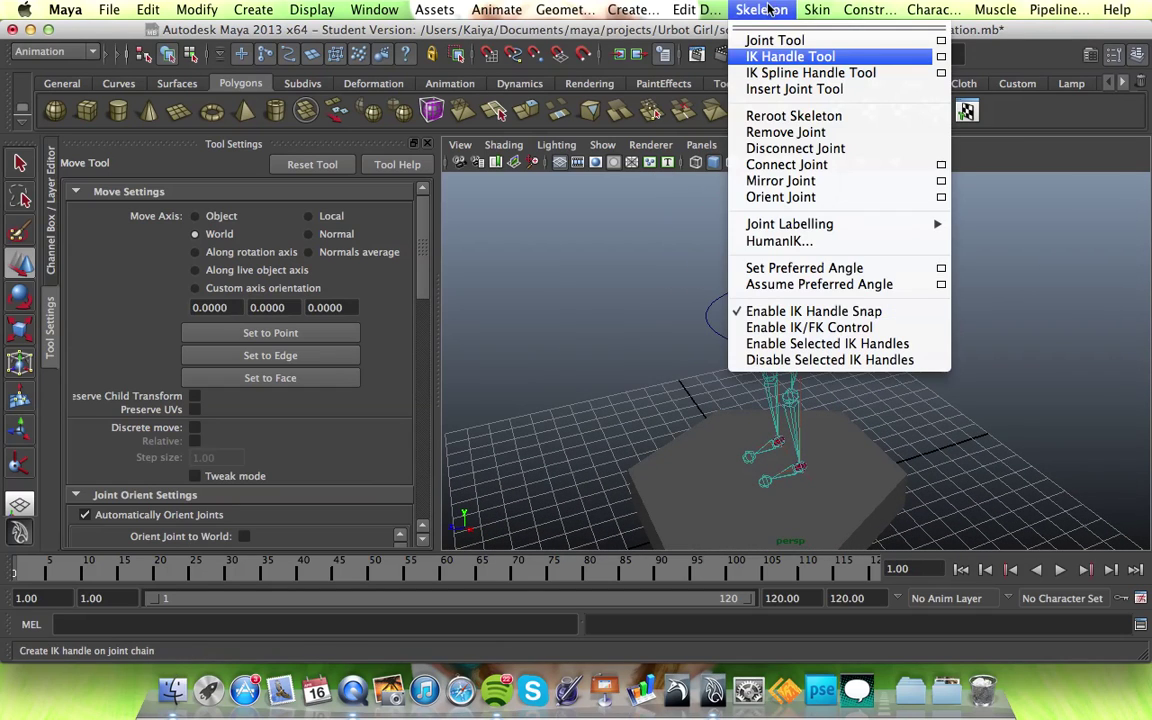
{"action": "left_click", "coordinate": [942, 58]}
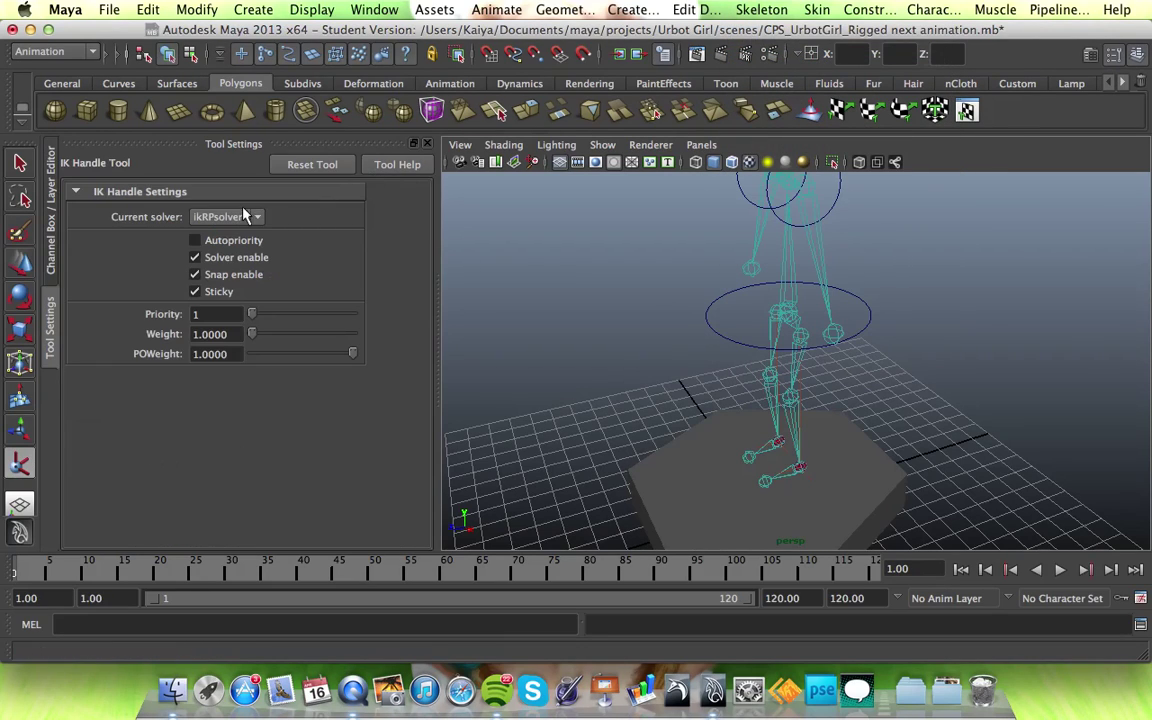
{"action": "left_click", "coordinate": [237, 217]}
{"action": "left_click", "coordinate": [226, 231]}
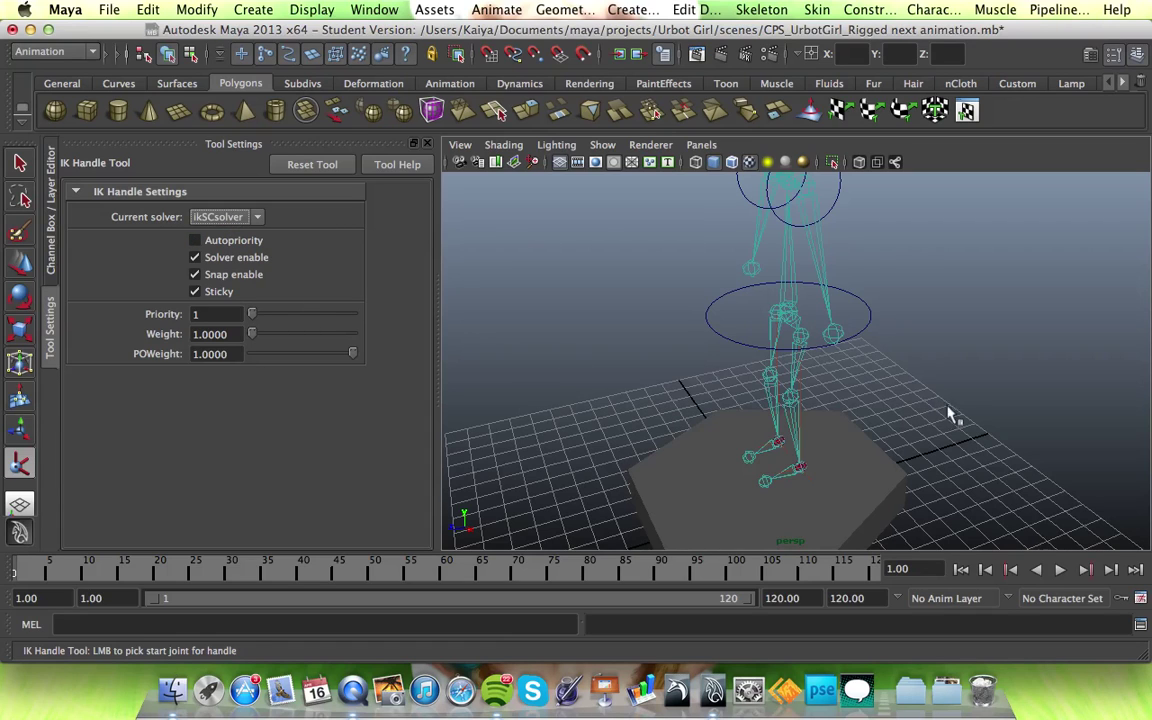
Create a single-chain IK handle from the Left_Ball joint to the left toe joint.
{"action": "left_click_drag", "start_coordinate": [977, 463], "coordinate": [935, 447], "text": "alt"}
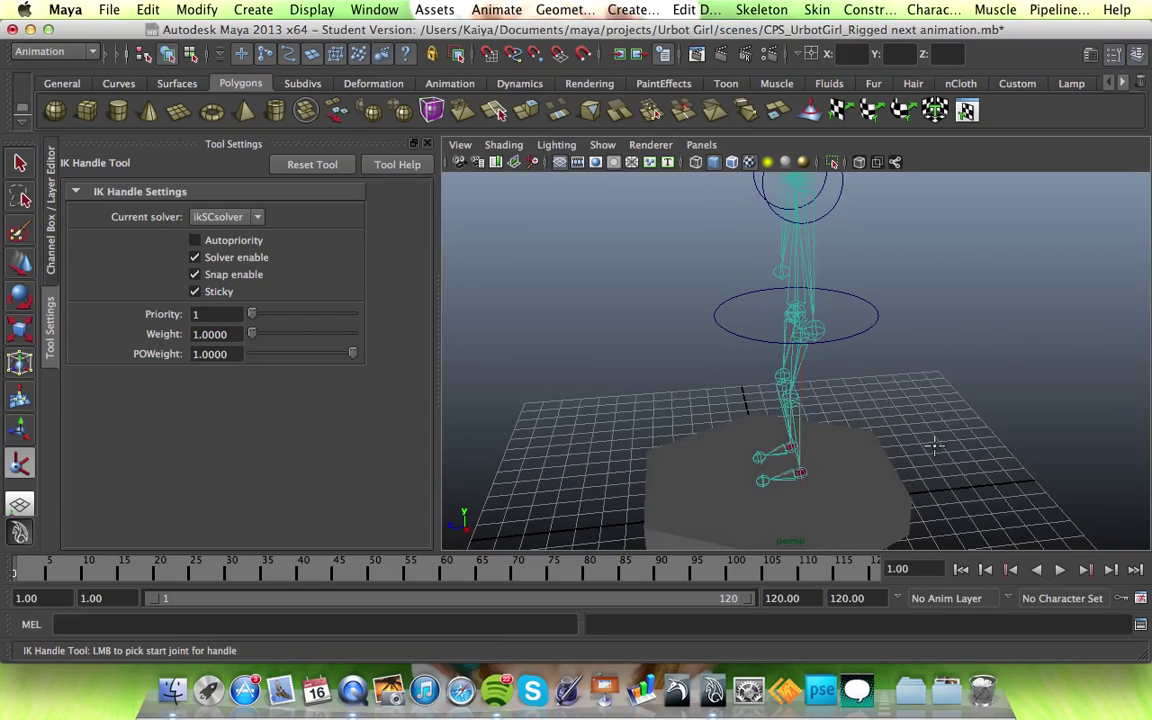
{"action": "left_click", "coordinate": [801, 475]}
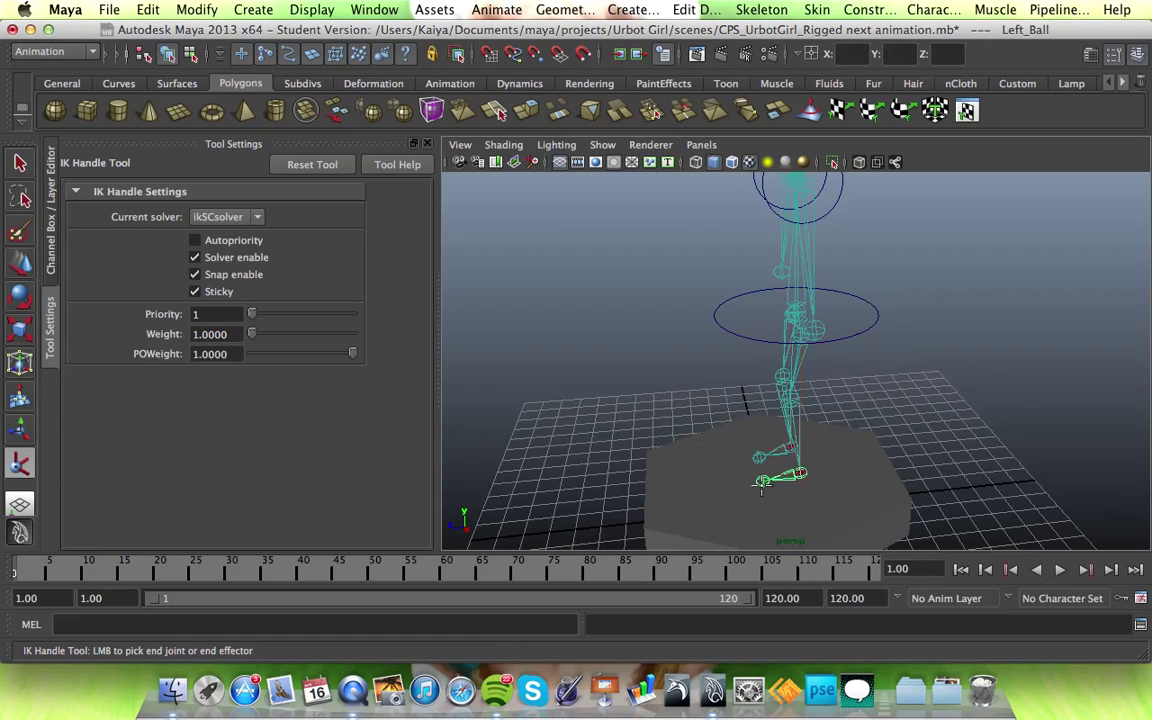
{"action": "left_click", "coordinate": [762, 482]}
{"action": "key", "text": "w"}
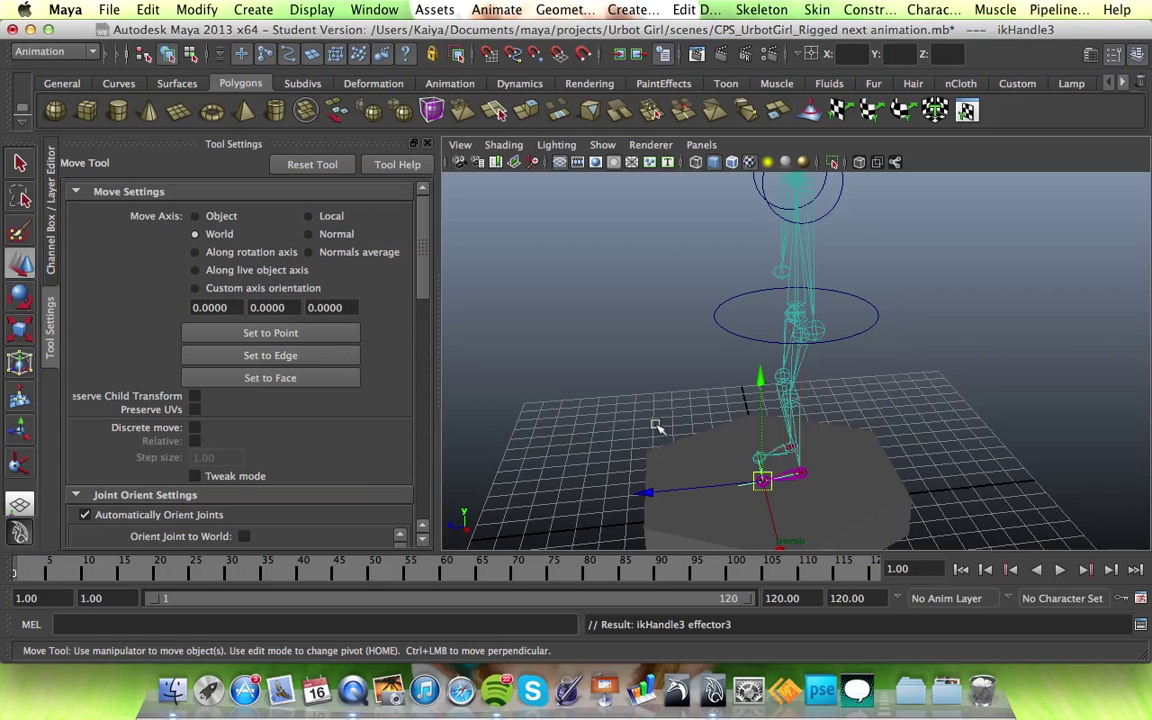
{"action": "left_click", "coordinate": [655, 426]}
Create a single-chain IK handle from the Right_Ball joint to the right toe joint.
{"action": "left_click_drag", "start_coordinate": [630, 424], "coordinate": [790, 438], "text": "alt"}
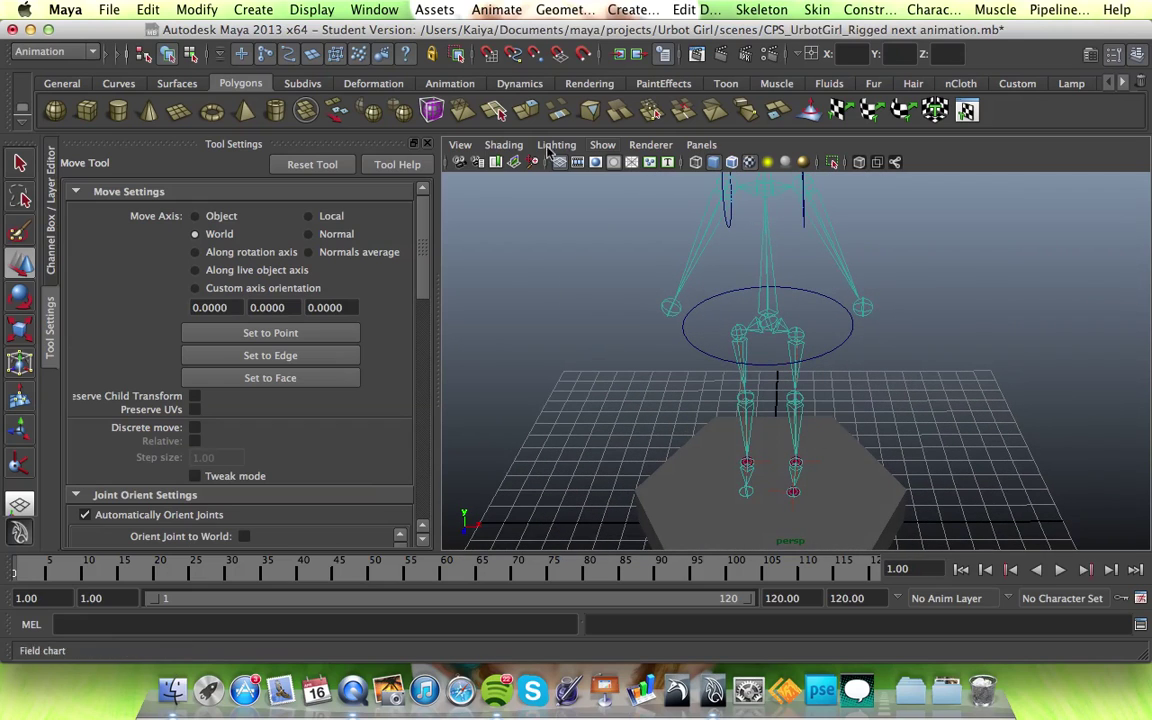
{"action": "left_click", "coordinate": [750, 9]}
{"action": "left_click", "coordinate": [790, 57]}
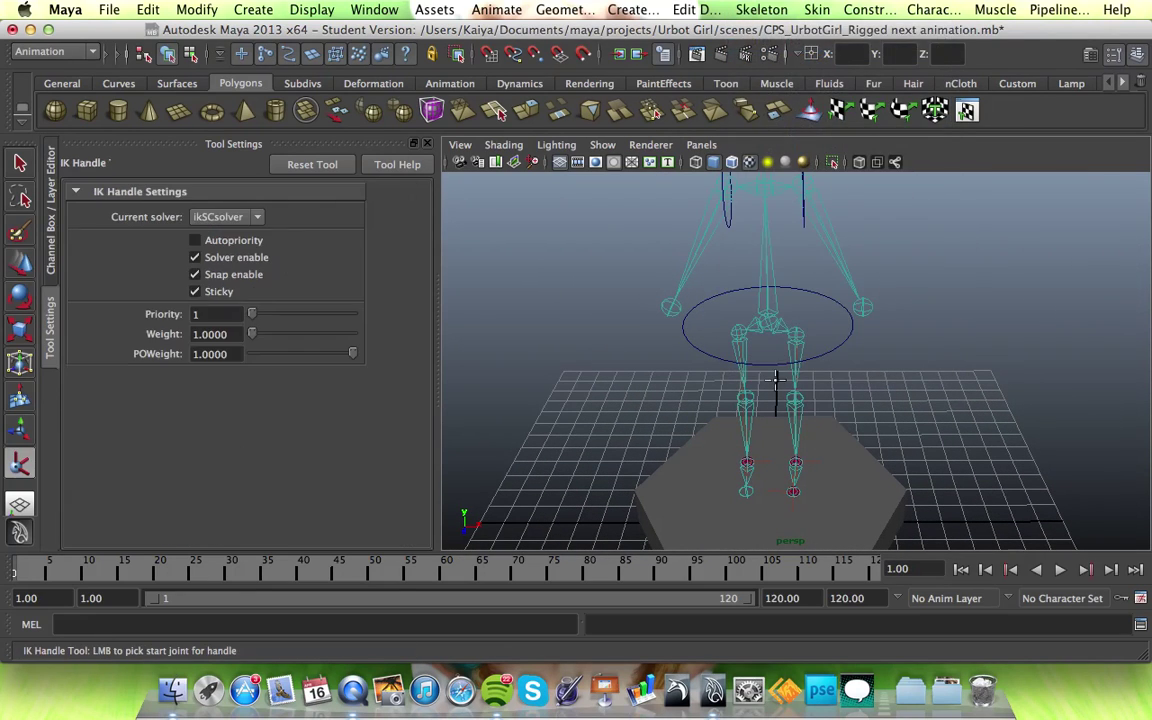
{"action": "left_click", "coordinate": [746, 488]}
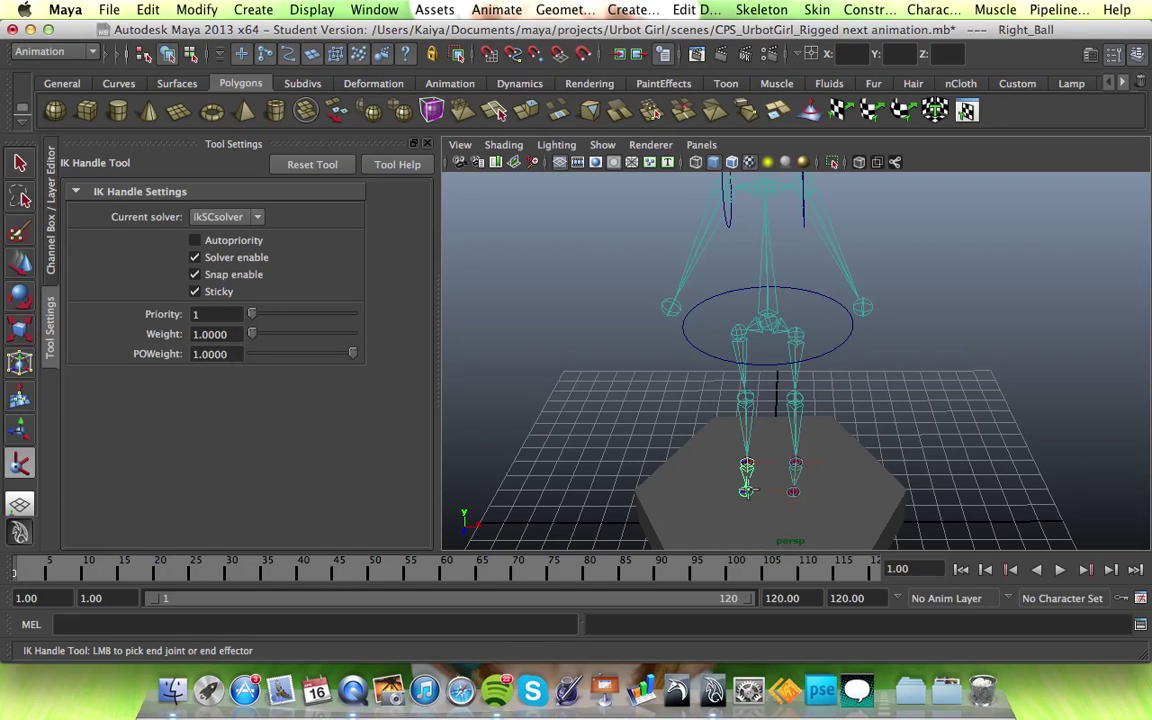
{"action": "left_click", "coordinate": [746, 490]}
{"action": "key", "text": "w"}
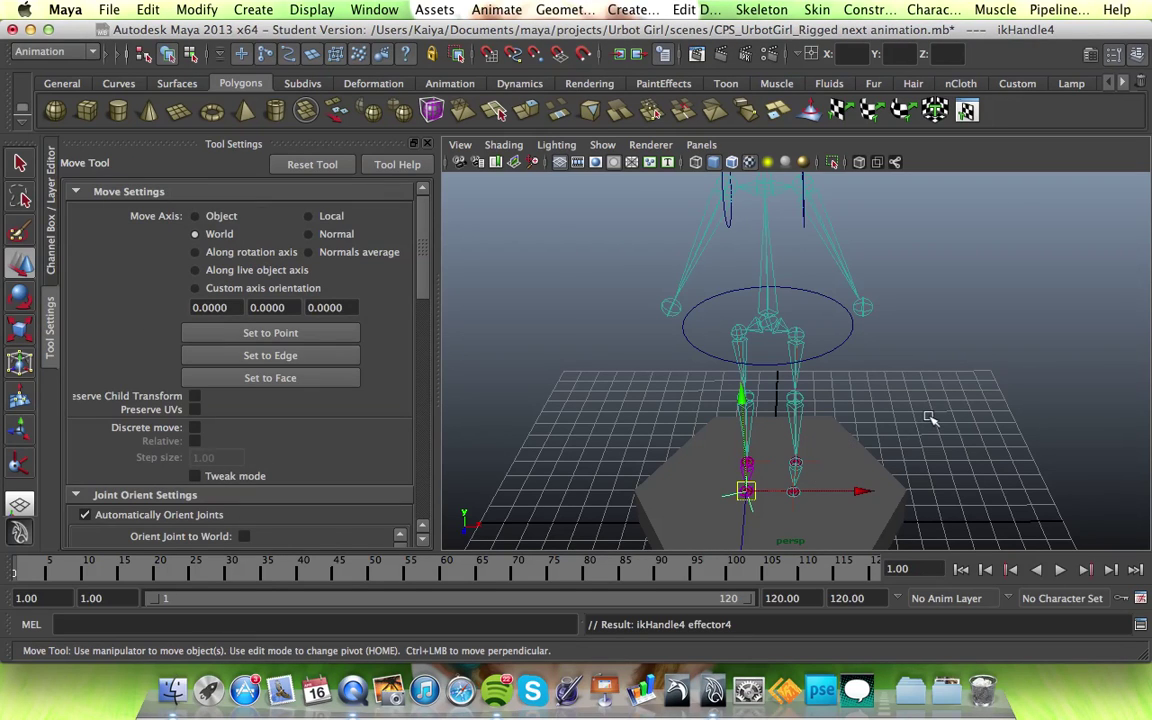
{"action": "left_click", "coordinate": [930, 418]}
Move the root joint up and down to test how the legs bend, then undo the move and deselect the skeleton.
{"action": "left_click_drag", "start_coordinate": [930, 418], "coordinate": [866, 396], "text": "alt"}
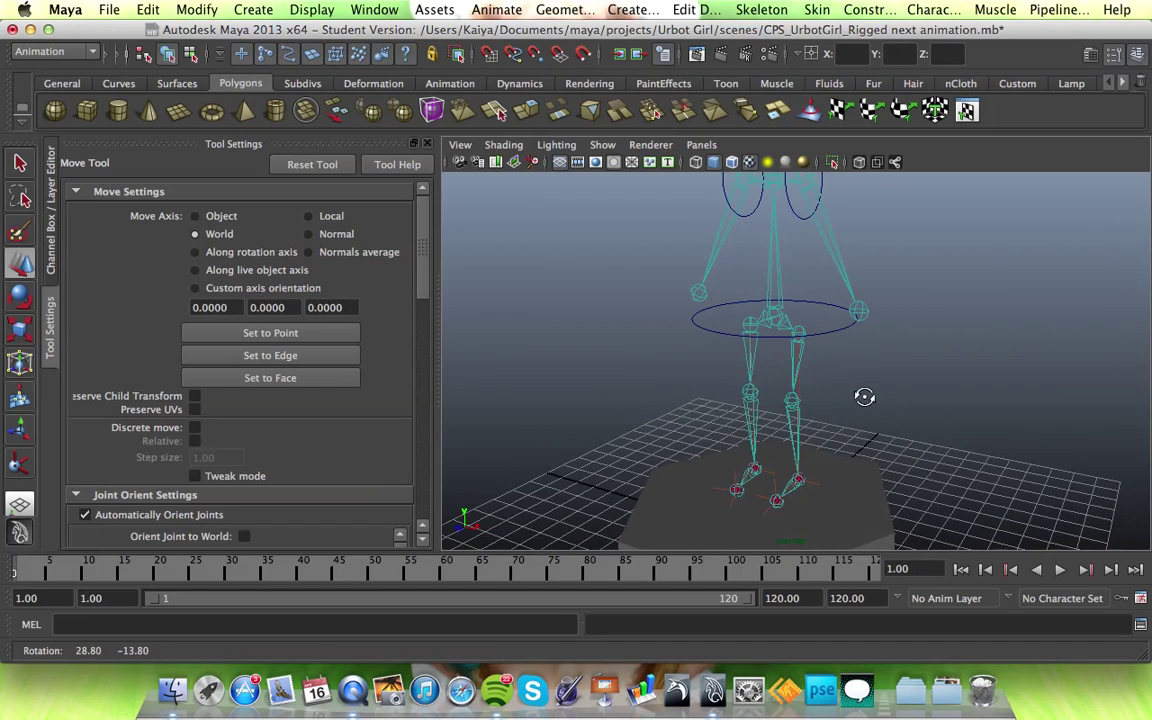
{"action": "left_click", "coordinate": [825, 335]}
{"action": "mouse_move", "coordinate": [771, 205]}
{"action": "left_mouse_down"}
{"action": "mouse_move", "coordinate": [769, 176]}
{"action": "mouse_move", "coordinate": [771, 252]}
{"action": "mouse_move", "coordinate": [770, 203]}
{"action": "left_mouse_up"}
{"action": "left_click_drag", "start_coordinate": [769, 258], "coordinate": [770, 224]}
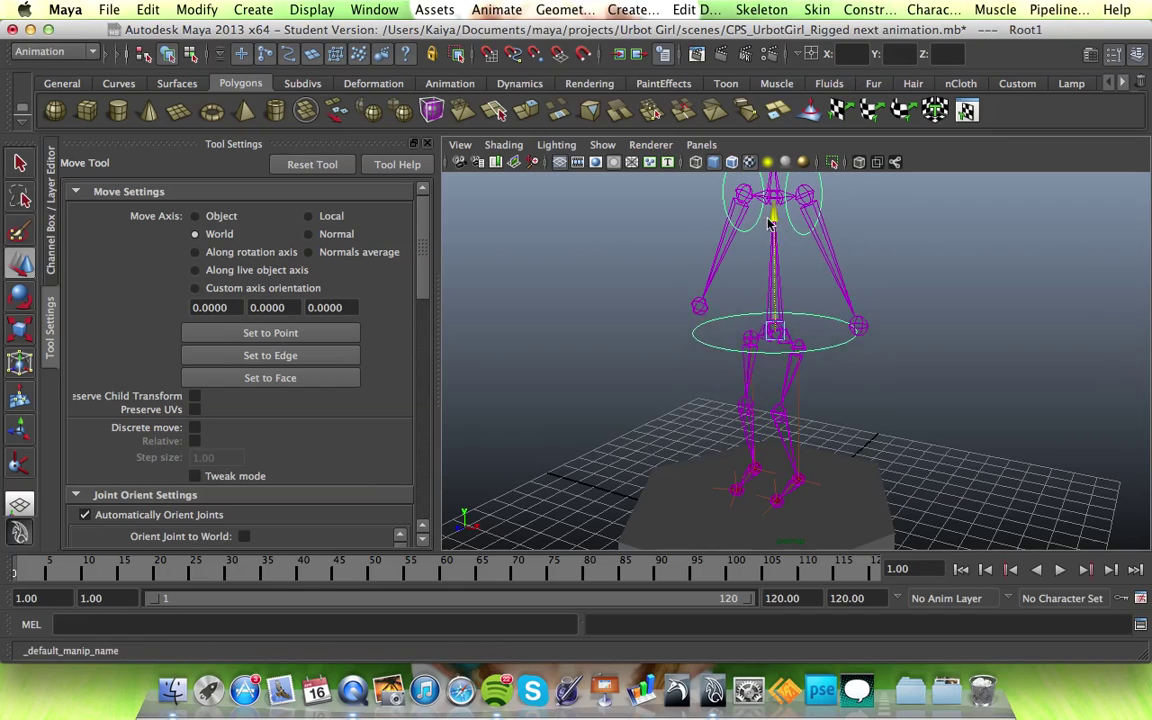
{"action": "left_click_drag", "start_coordinate": [771, 268], "coordinate": [773, 220]}
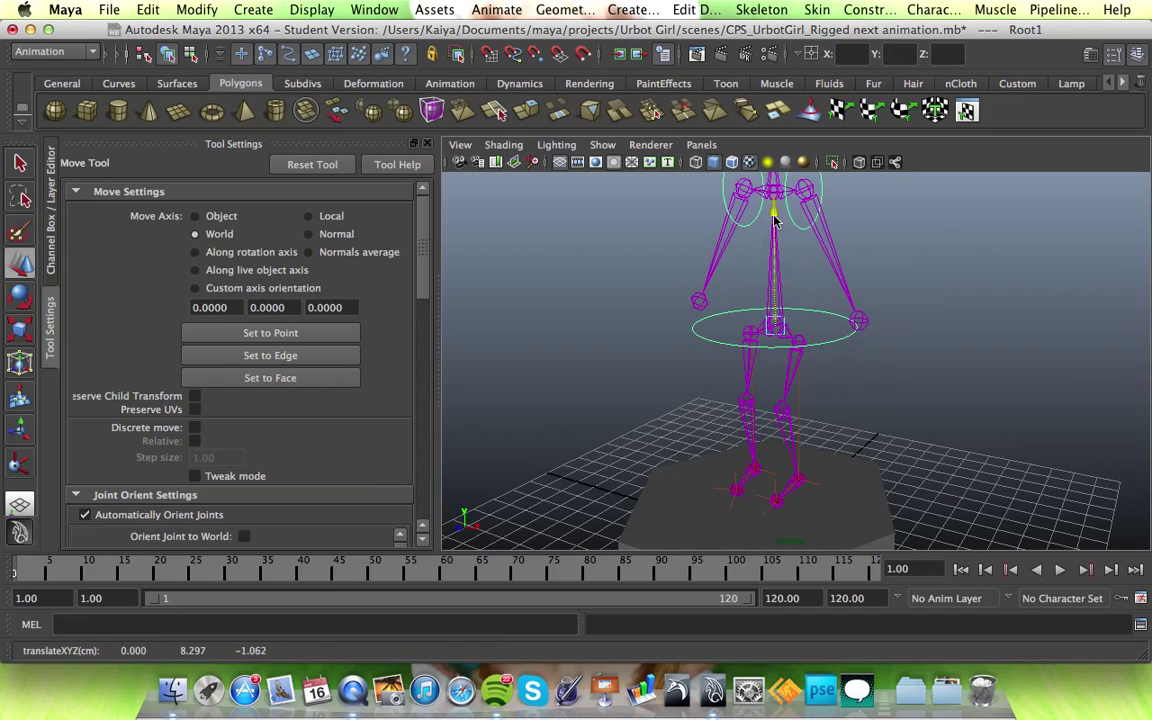
{"action": "left_click_drag", "start_coordinate": [806, 355], "coordinate": [868, 366], "text": "alt"}
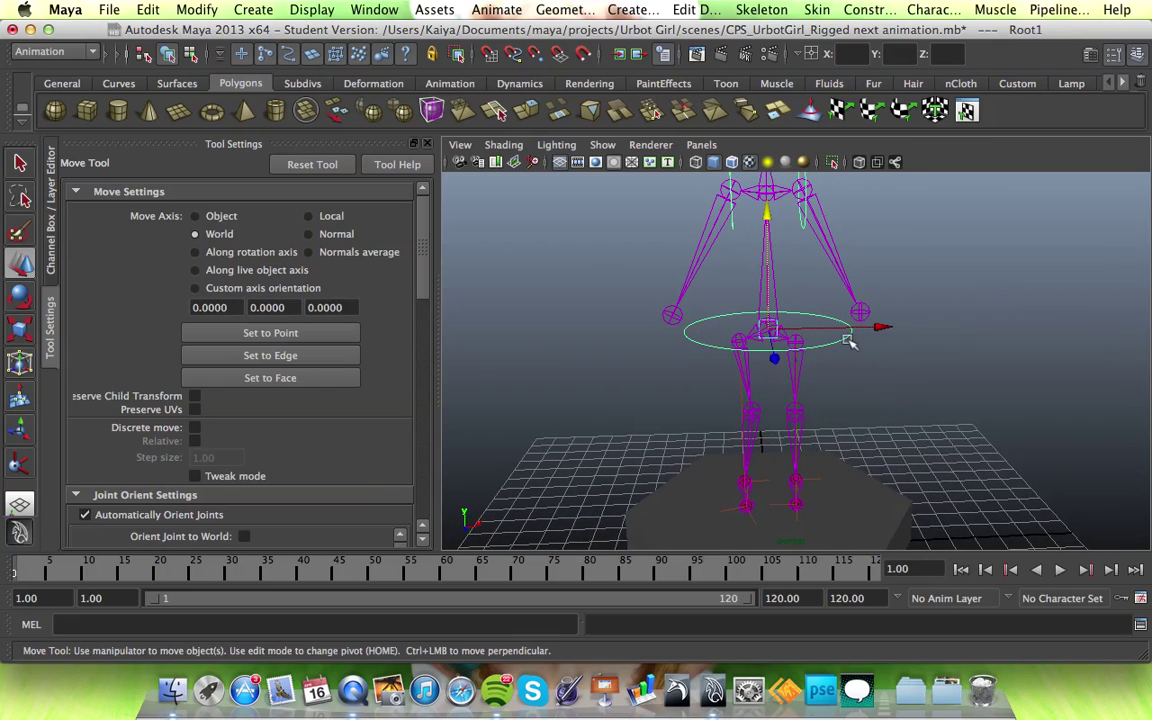
{"action": "mouse_move", "coordinate": [765, 226]}
{"action": "left_mouse_down"}
{"action": "mouse_move", "coordinate": [764, 249]}
{"action": "mouse_move", "coordinate": [766, 210]}
{"action": "left_mouse_up"}
{"action": "left_click_drag", "start_coordinate": [767, 254], "coordinate": [768, 216]}
{"action": "key", "text": "z"}
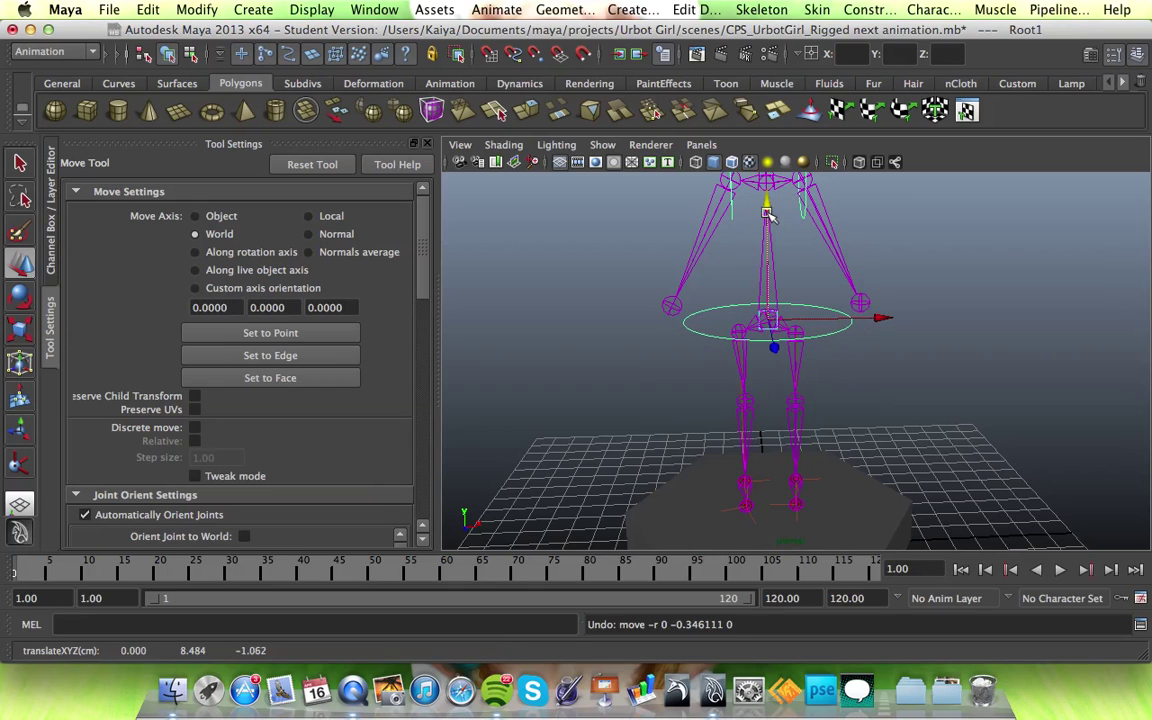
{"action": "left_click_drag", "start_coordinate": [1013, 360], "coordinate": [1023, 396], "text": "alt"}
{"action": "left_click", "coordinate": [918, 414]}
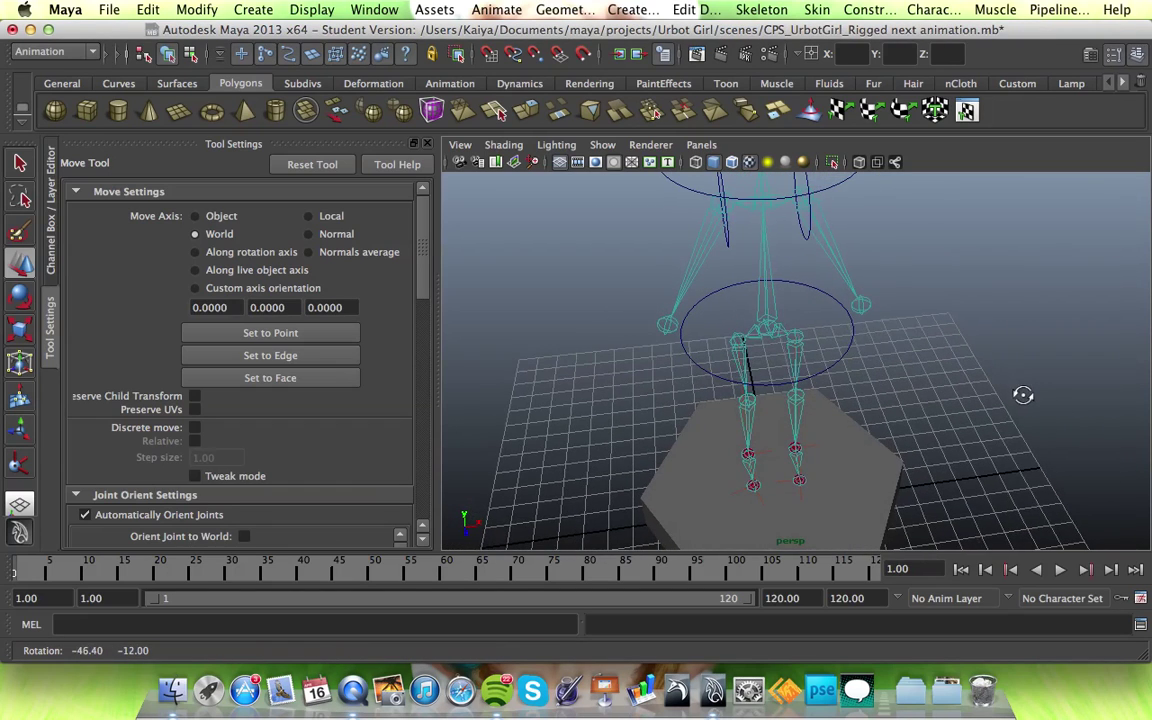
Create a locator, raise it to about 3.1 cm and move it forward along the Z axis.
{"action": "left_click", "coordinate": [253, 12]}
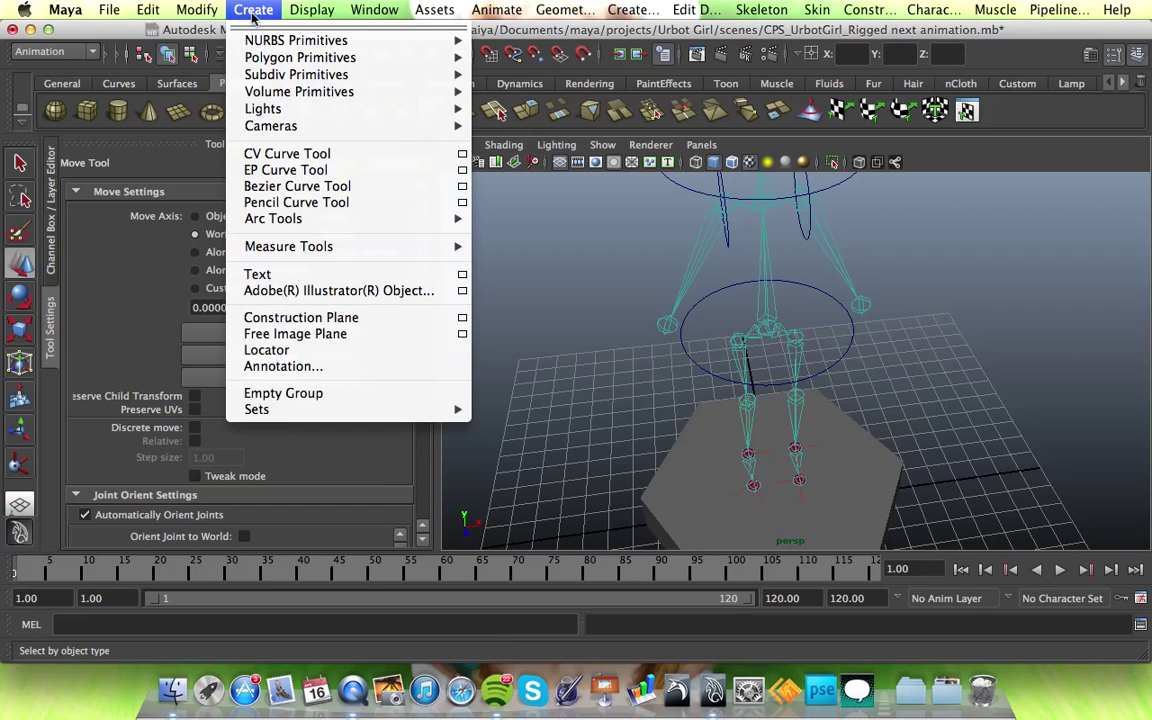
{"action": "left_click", "coordinate": [283, 351]}
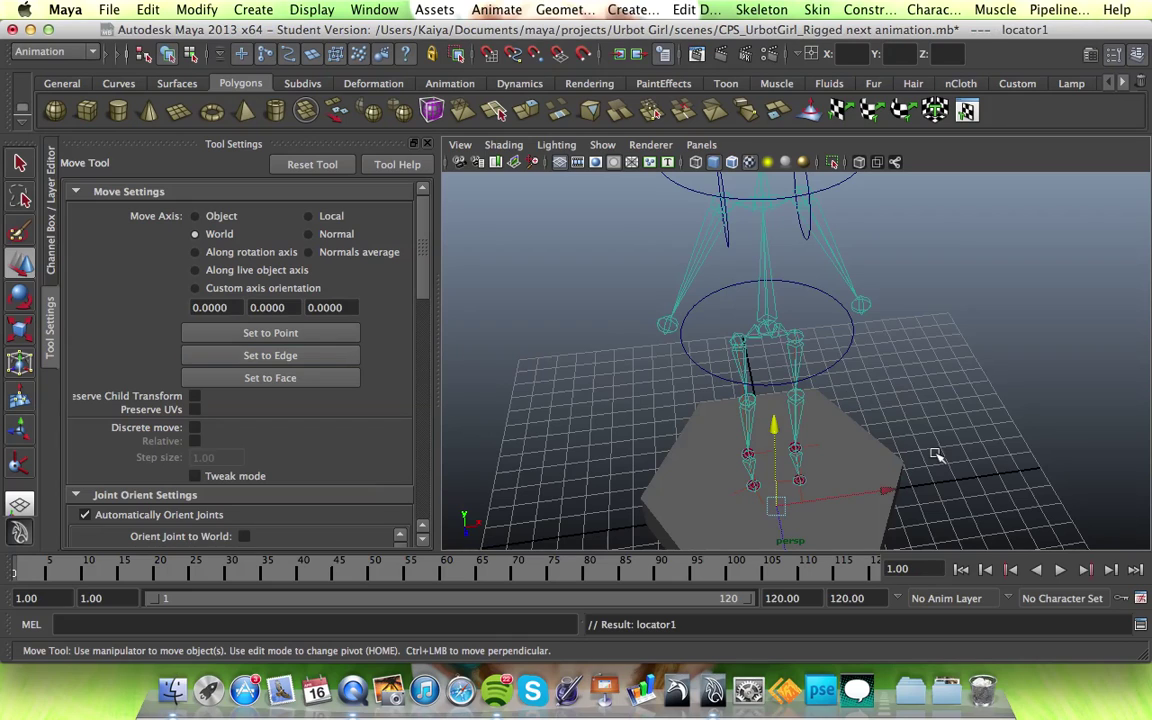
{"action": "left_click_drag", "start_coordinate": [937, 455], "coordinate": [868, 443], "text": "alt"}
{"action": "left_click_drag", "start_coordinate": [760, 424], "coordinate": [760, 369]}
{"action": "left_click_drag", "start_coordinate": [876, 453], "coordinate": [769, 413], "text": "alt"}
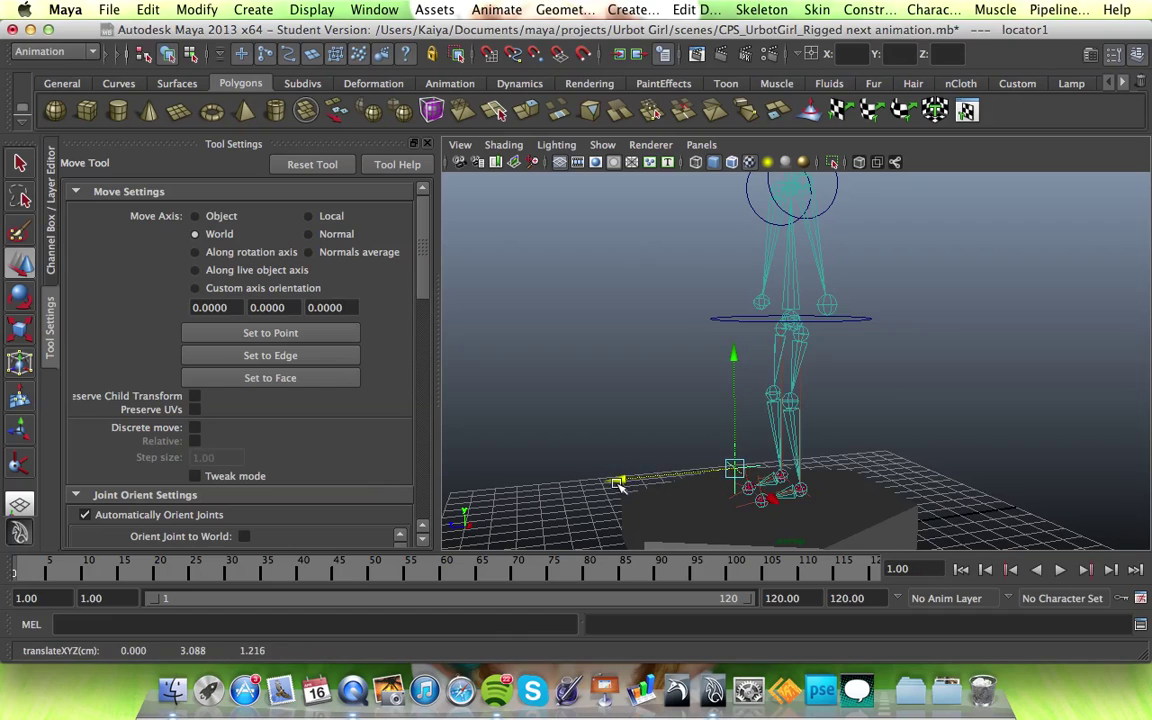
{"action": "left_click_drag", "start_coordinate": [652, 472], "coordinate": [707, 503], "text": "alt"}
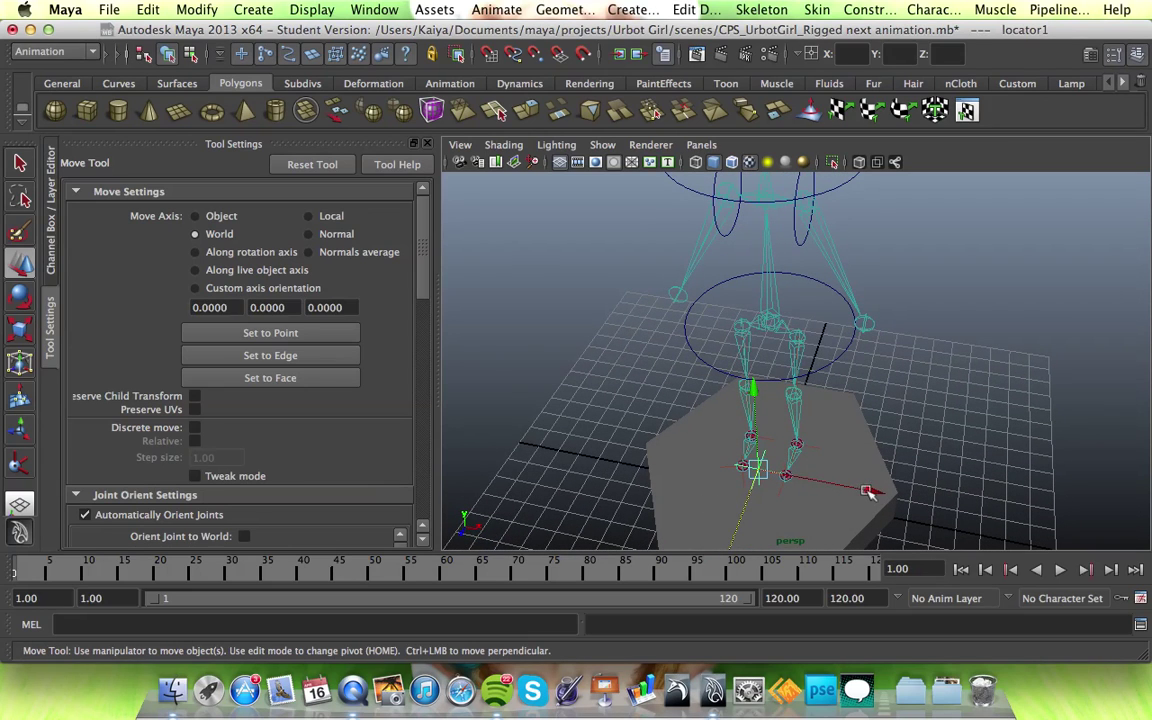
Position the locator in front of the left knee, roughly at knee height and clear of the leg.
{"action": "left_click_drag", "start_coordinate": [872, 490], "coordinate": [766, 416]}
{"action": "left_click_drag", "start_coordinate": [739, 360], "coordinate": [722, 310]}
{"action": "left_click", "coordinate": [724, 312]}
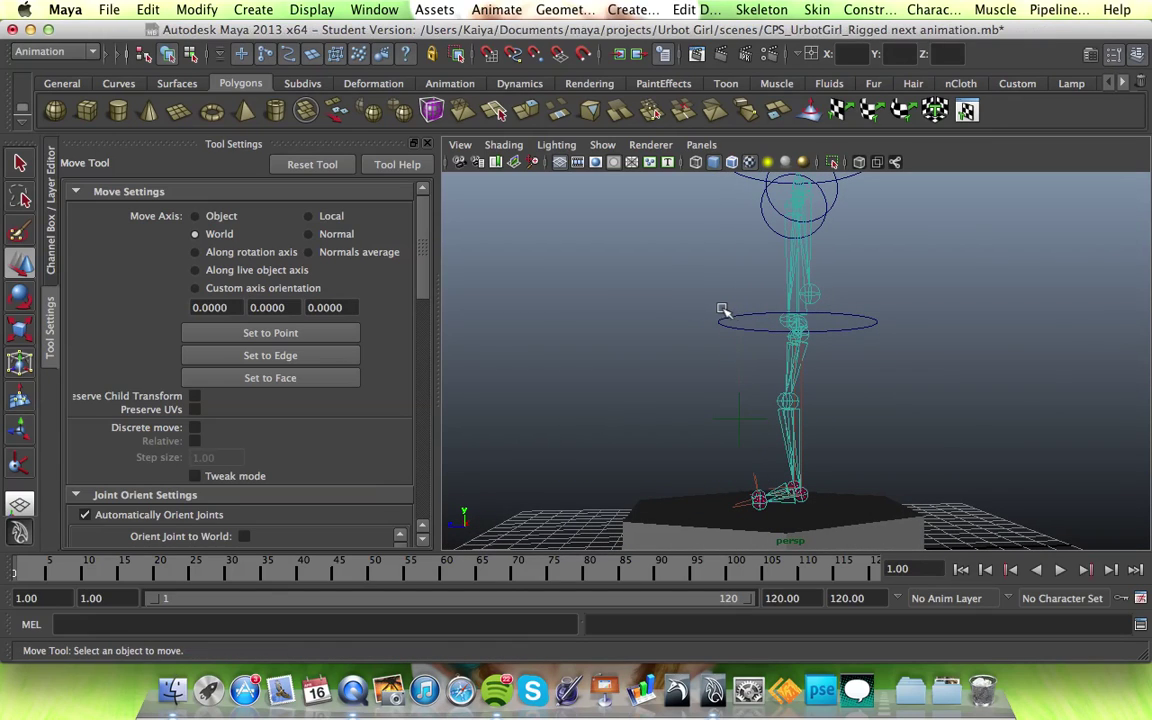
{"action": "left_click", "coordinate": [737, 418]}
{"action": "left_click_drag", "start_coordinate": [737, 312], "coordinate": [662, 268]}
{"action": "left_click_drag", "start_coordinate": [618, 400], "coordinate": [562, 410]}
{"action": "left_click_drag", "start_coordinate": [519, 370], "coordinate": [645, 419], "text": "alt"}
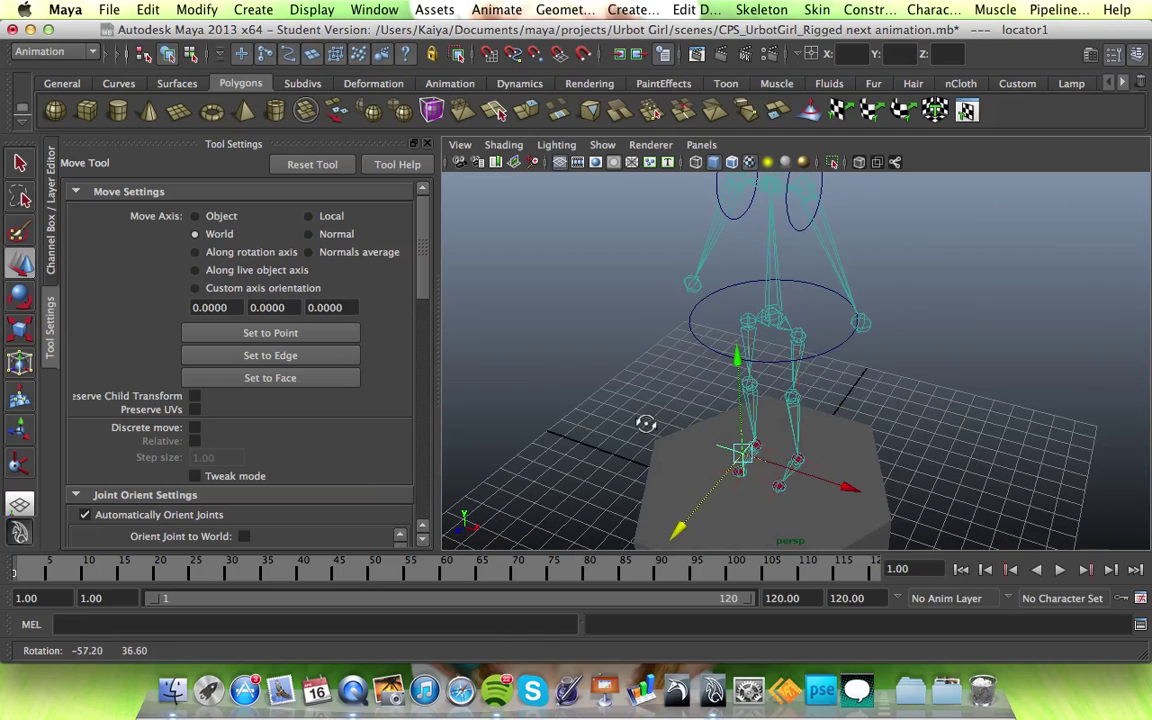
{"action": "left_click", "coordinate": [920, 383]}
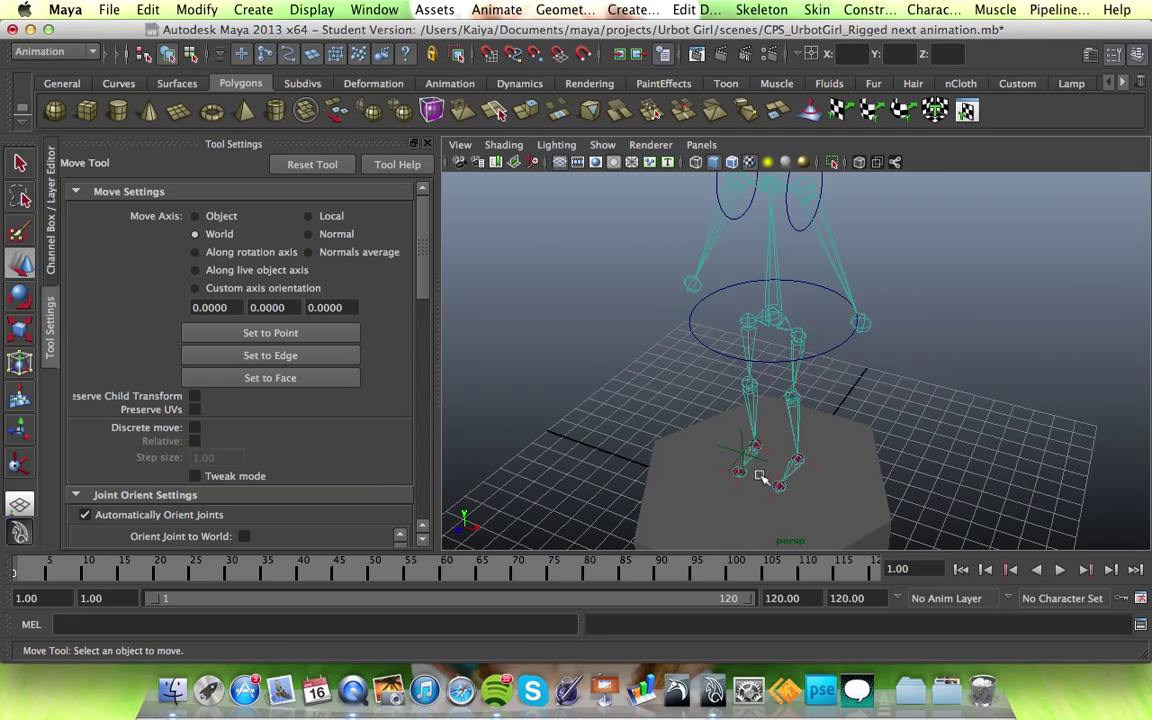
Examine the locator, the left ankle IK handle and the left hip joint to see how the leg chain is controlled.
{"action": "left_click_drag", "start_coordinate": [872, 456], "coordinate": [855, 430], "text": "alt"}
{"action": "left_click", "coordinate": [727, 428]}
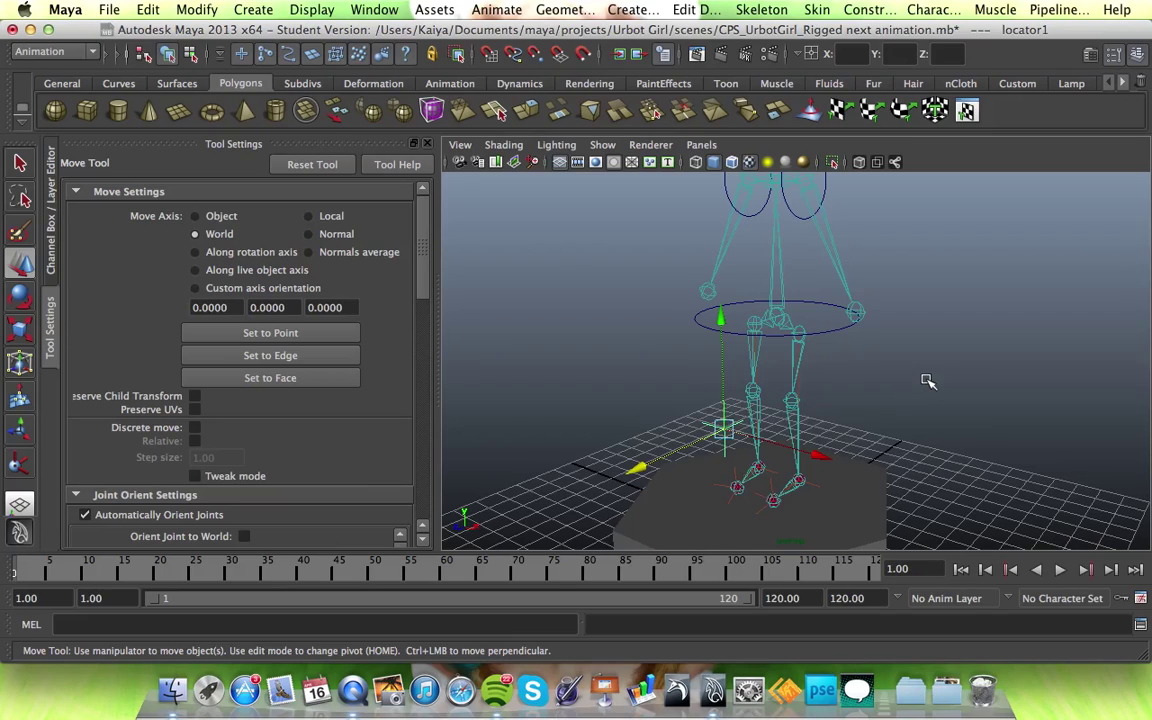
{"action": "left_click", "coordinate": [852, 367]}
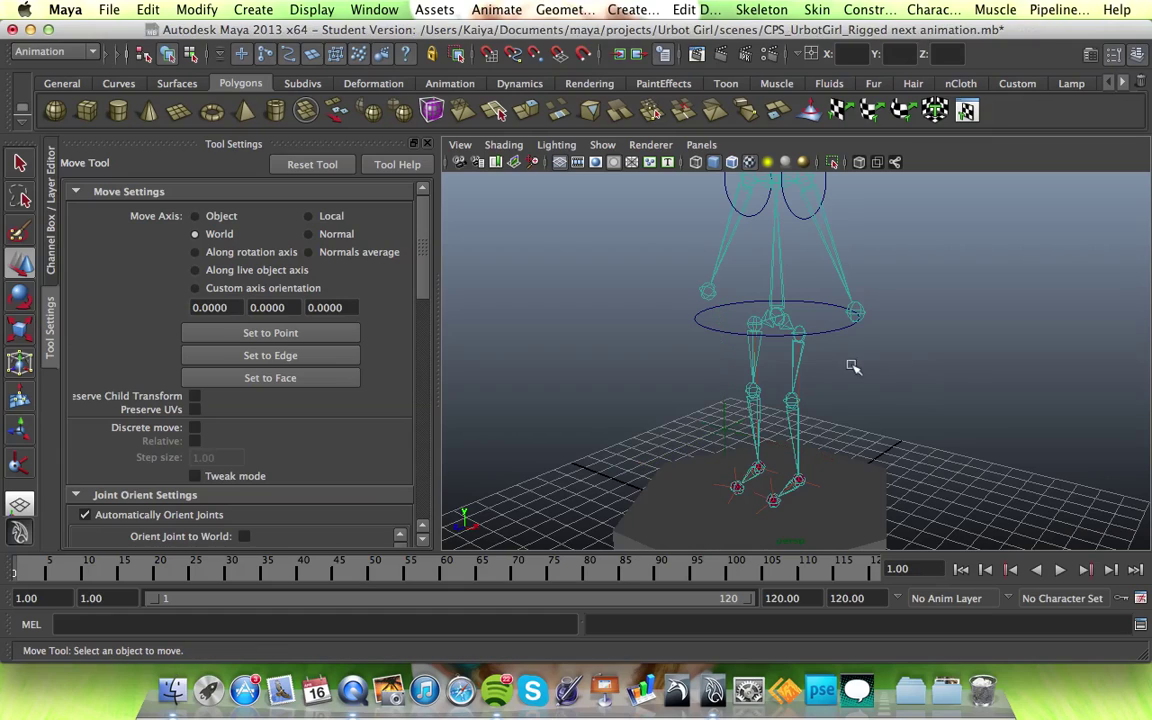
{"action": "left_click", "coordinate": [800, 485]}
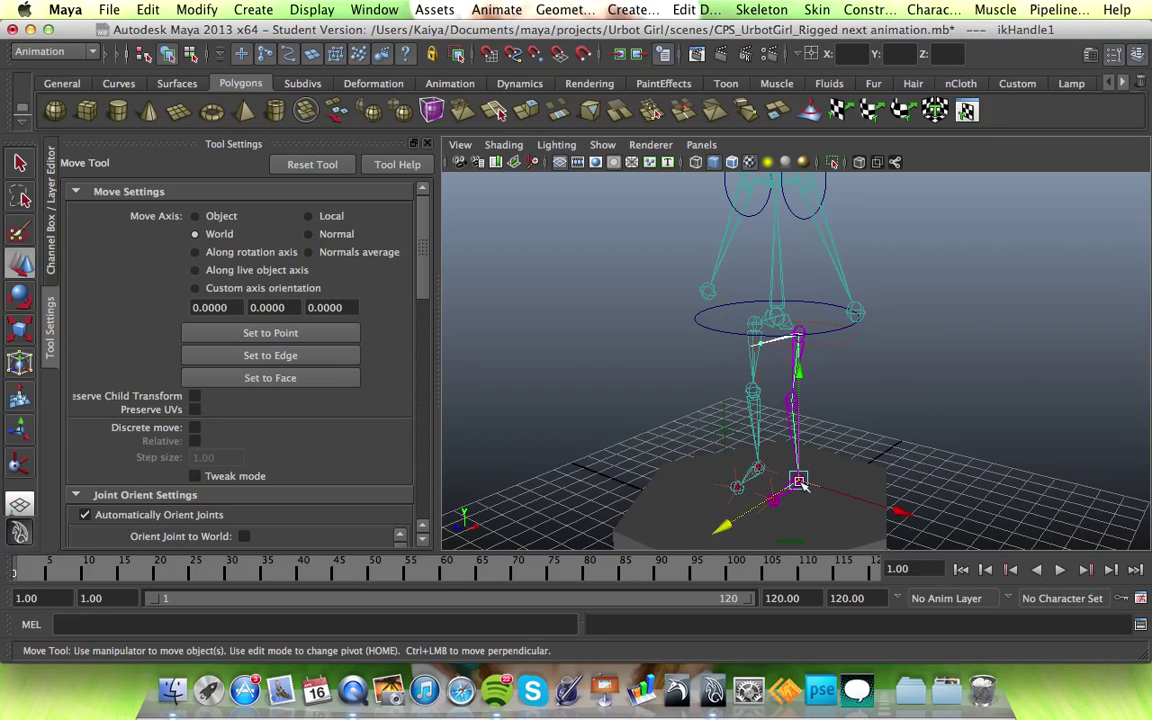
{"action": "left_click", "coordinate": [875, 392]}
{"action": "left_click", "coordinate": [799, 336]}
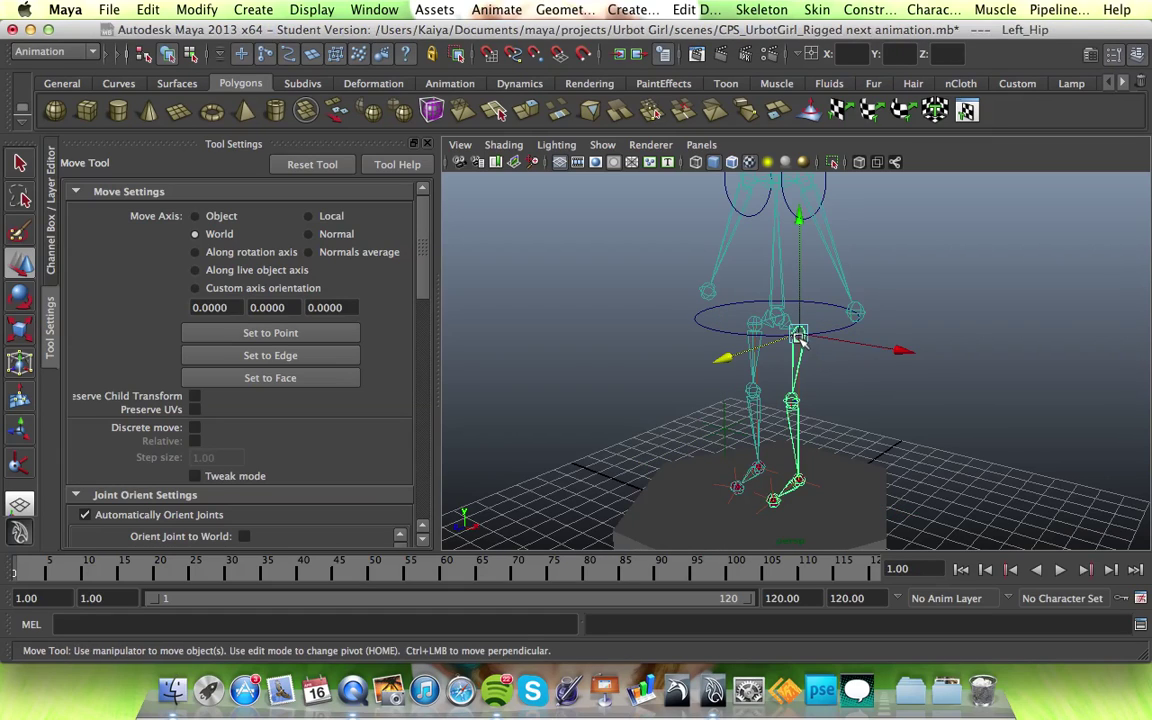
{"action": "left_click_drag", "start_coordinate": [864, 385], "coordinate": [835, 425], "text": "alt"}
{"action": "left_click", "coordinate": [818, 455]}
{"action": "left_click", "coordinate": [801, 461]}
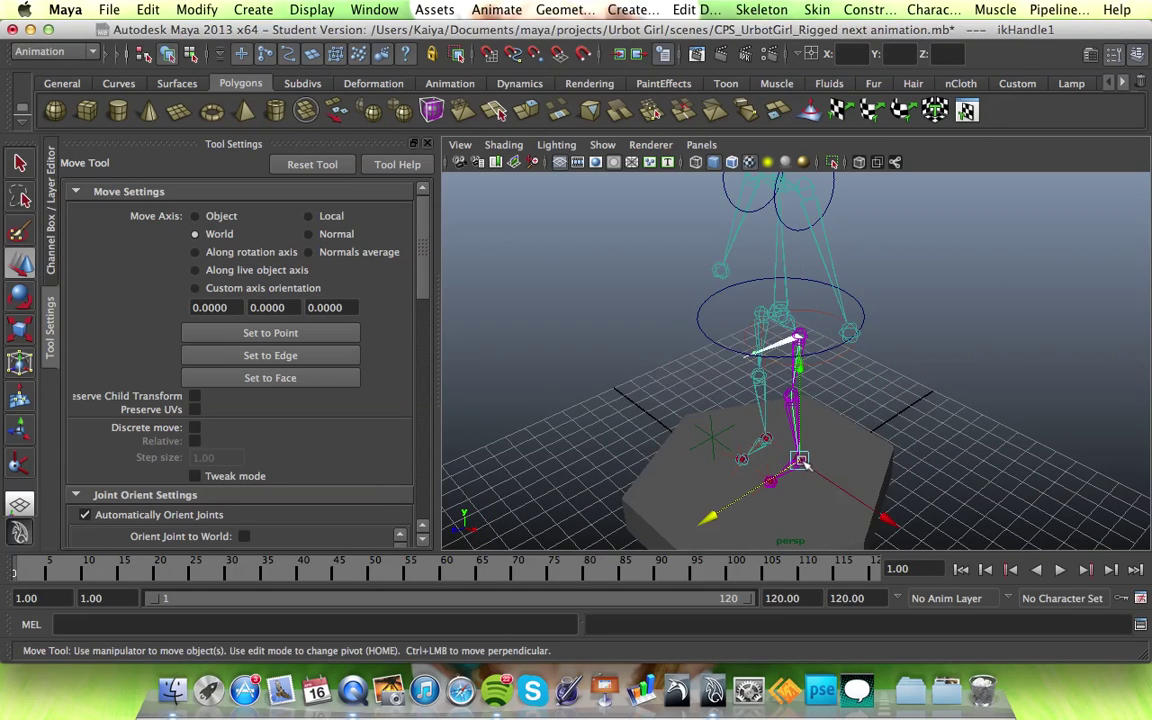
{"action": "left_click", "coordinate": [760, 358]}
{"action": "left_click", "coordinate": [800, 381]}
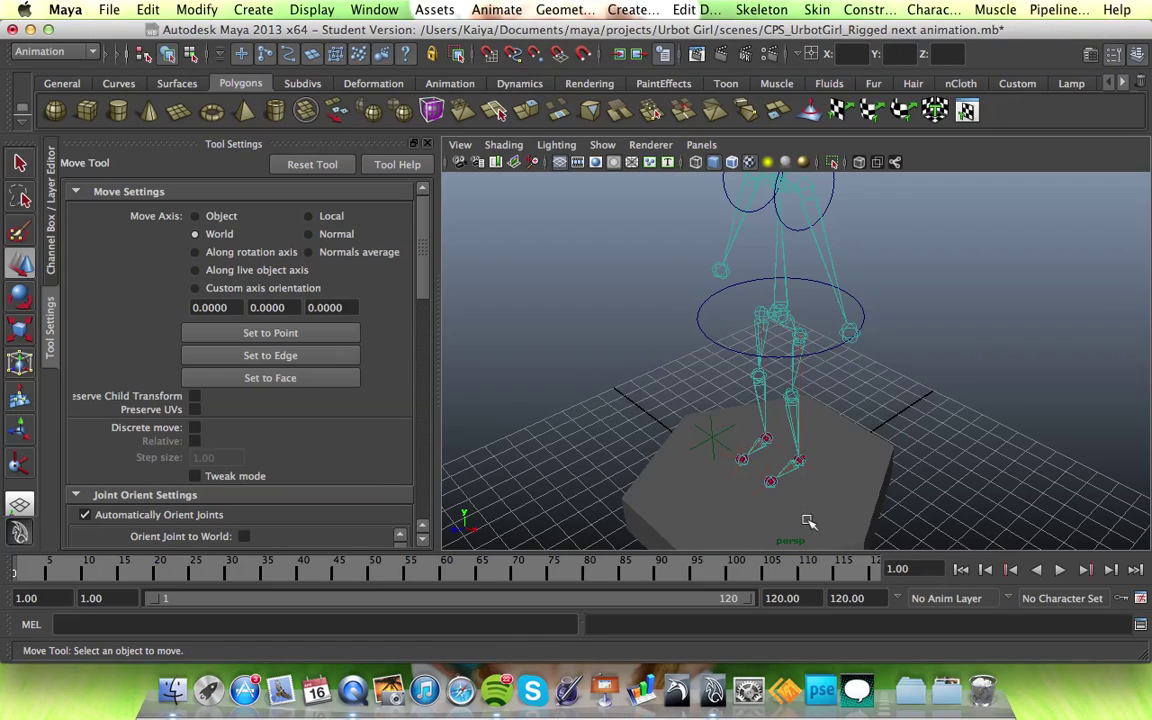
Try to apply a Pole Vector constraint with the left ankle IK handle selected before the knee locator, then clear the selection.
{"action": "left_click", "coordinate": [801, 461]}
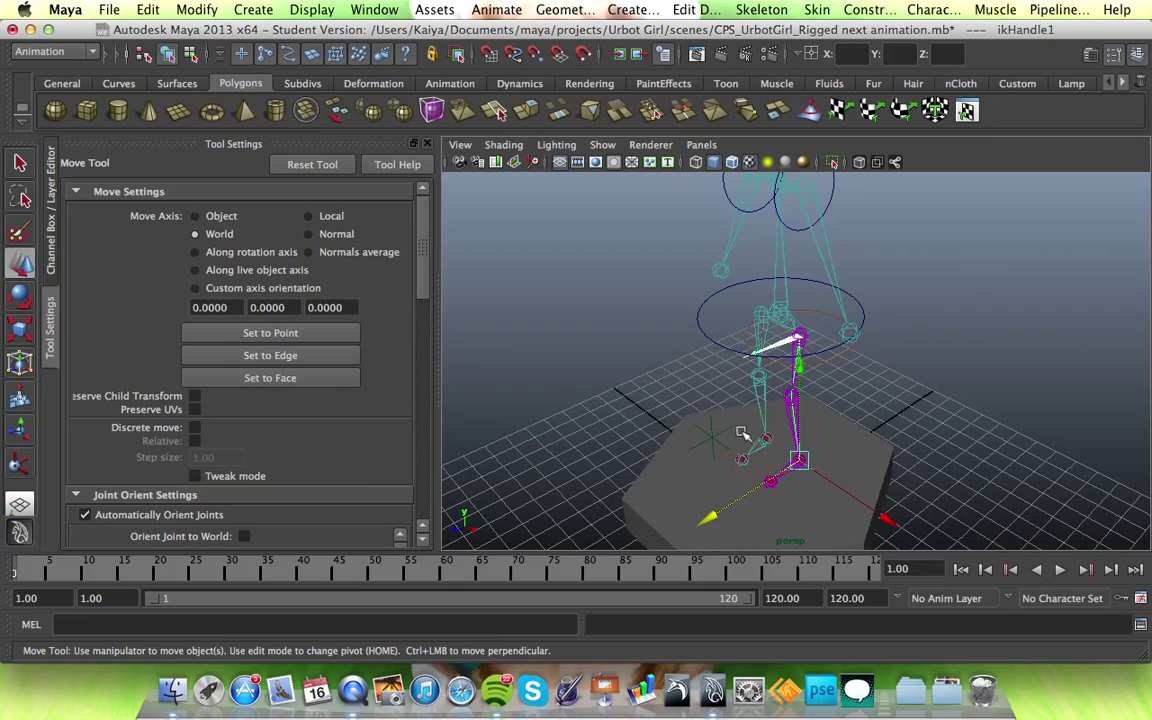
{"action": "left_click", "coordinate": [711, 436], "text": "shift"}
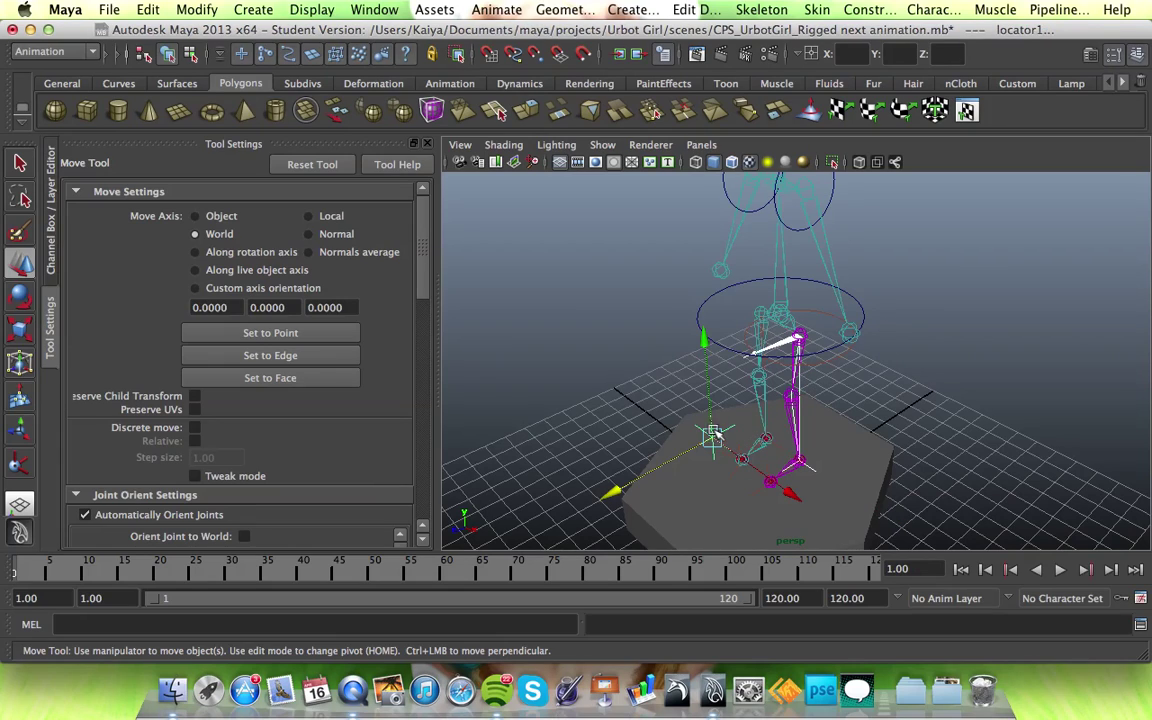
{"action": "left_click", "coordinate": [868, 10]}
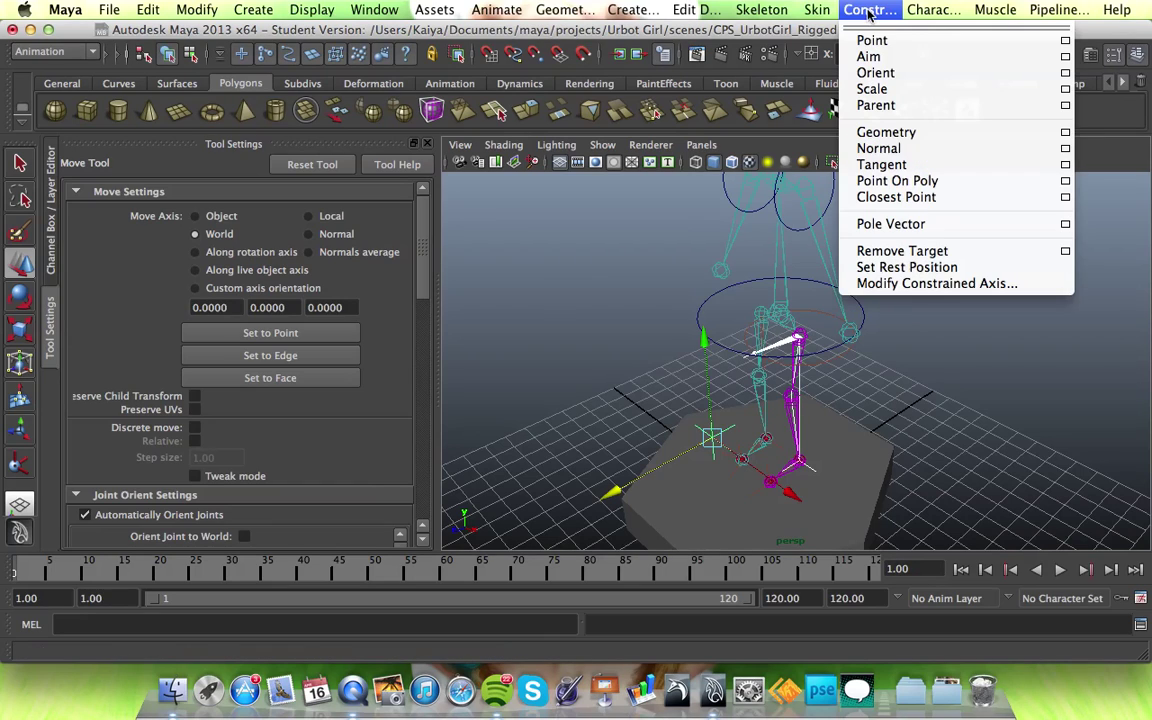
{"action": "left_click", "coordinate": [895, 225]}
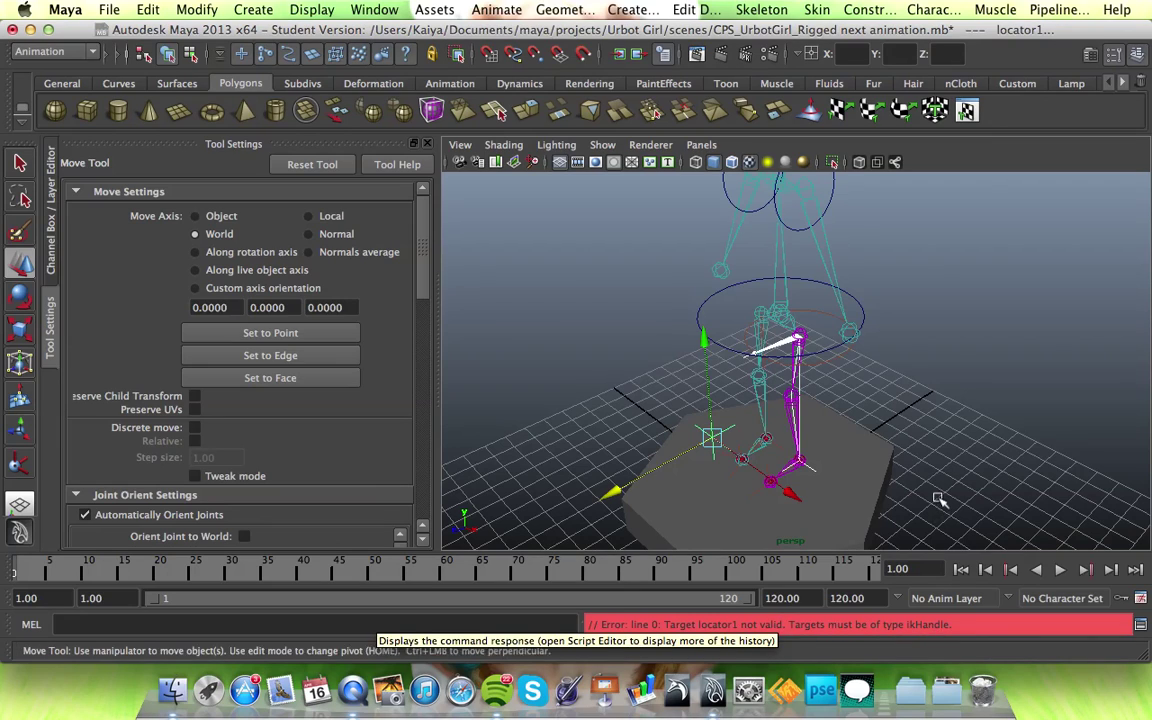
{"action": "left_click", "coordinate": [709, 529]}
Select the left knee locator followed by the left ankle IK handle and apply a Pole Vector constraint.
{"action": "left_click", "coordinate": [710, 432]}
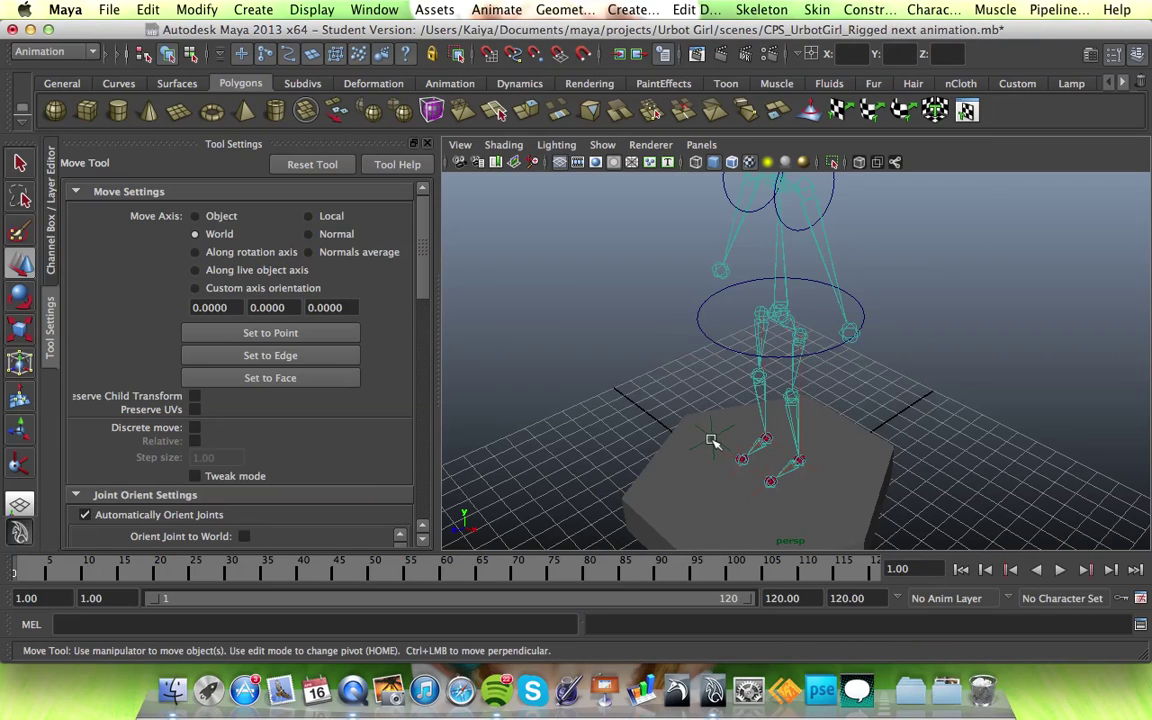
{"action": "left_click", "coordinate": [800, 459]}
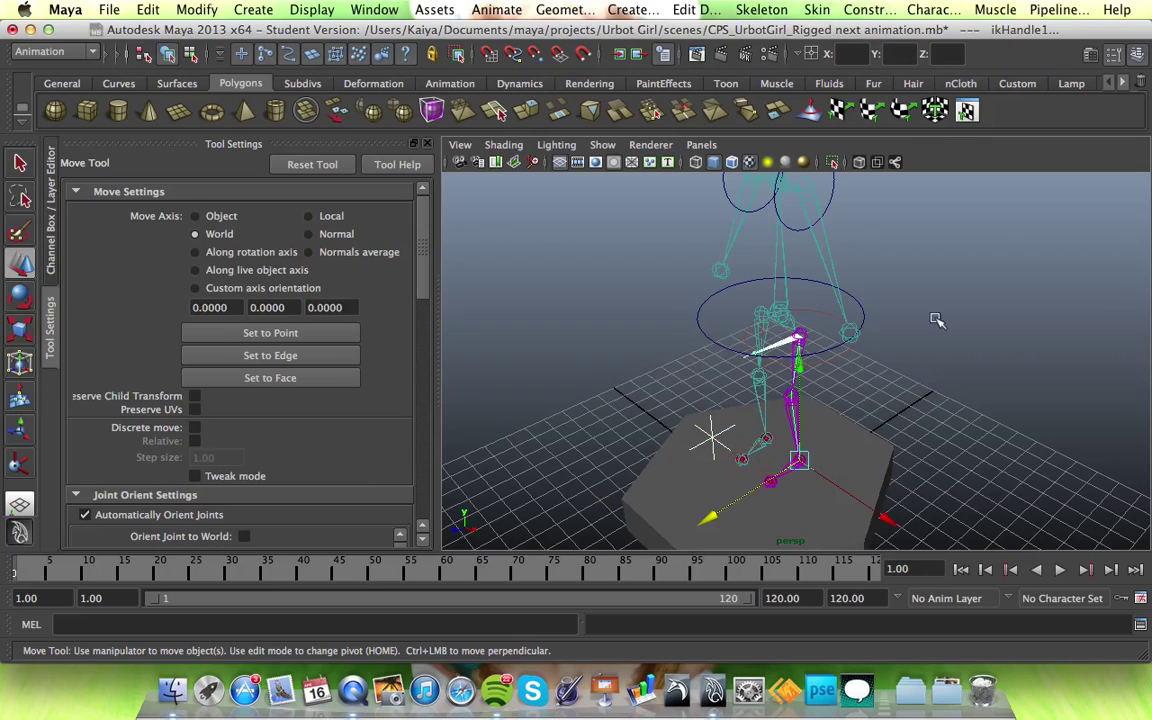
{"action": "left_click", "coordinate": [870, 10]}
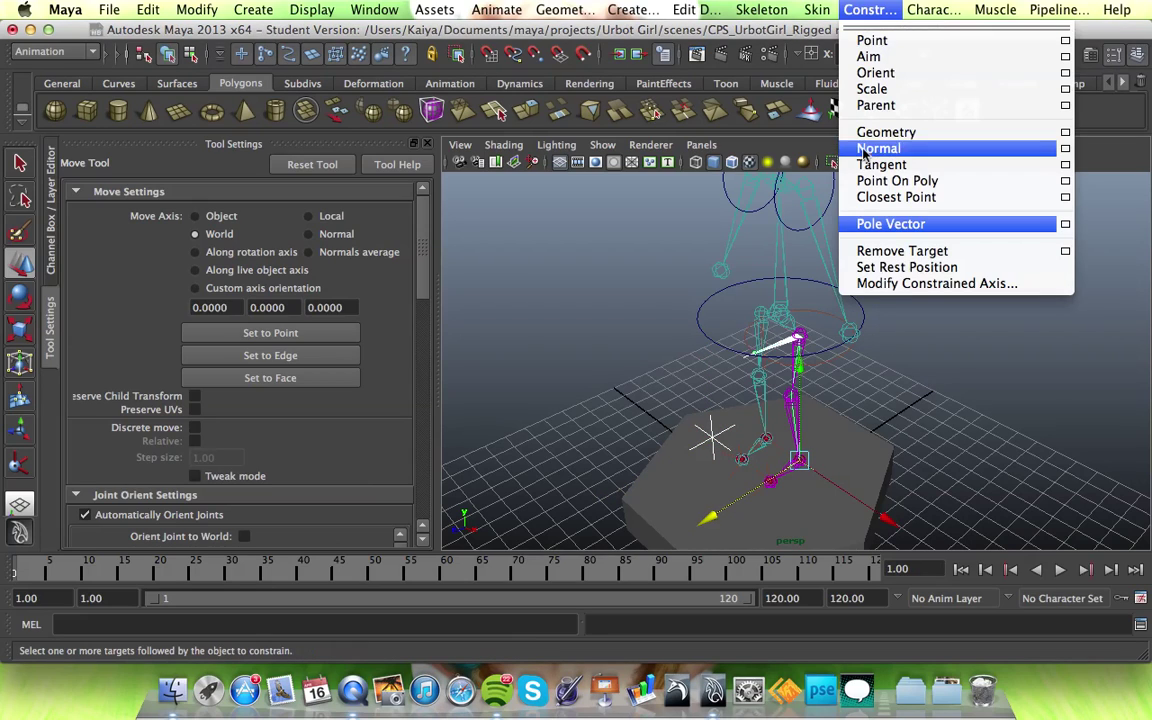
{"action": "left_click", "coordinate": [866, 224]}
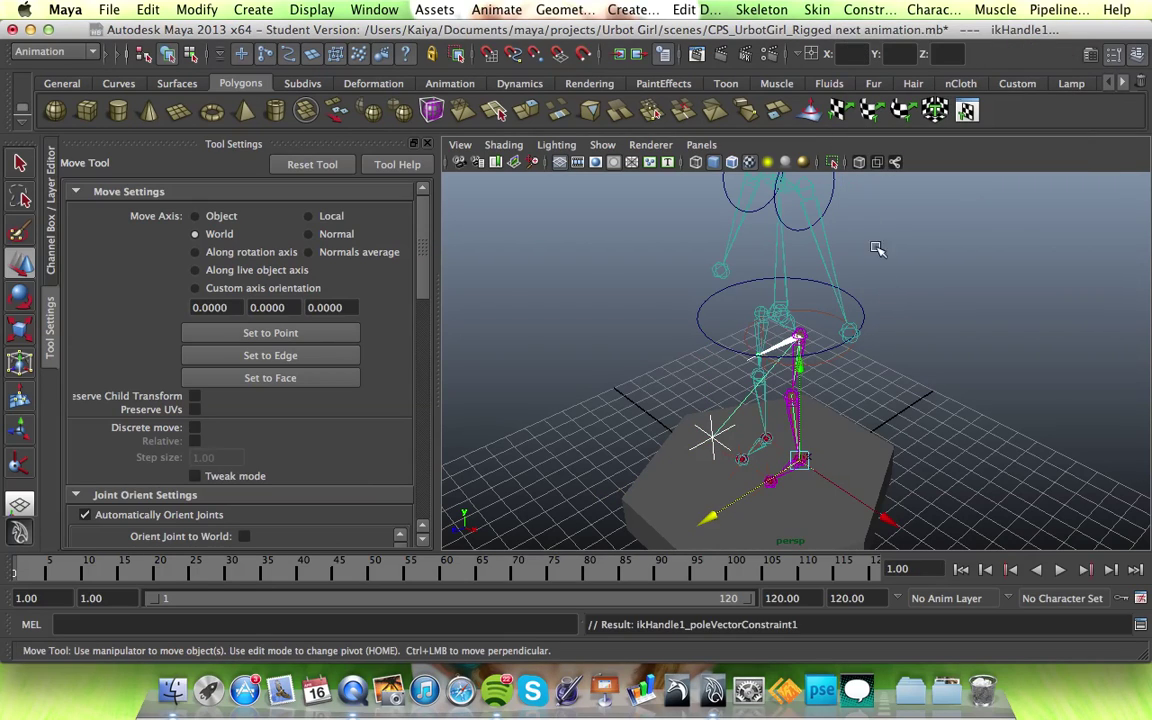
Align the constrained locator in front of the left knee at about X 1.1, Y 5.7, Z 3.1 cm, then deselect it.
{"action": "left_click", "coordinate": [840, 345]}
{"action": "left_click_drag", "start_coordinate": [663, 417], "coordinate": [786, 470], "text": "alt"}
{"action": "left_click", "coordinate": [768, 438]}
{"action": "left_click_drag", "start_coordinate": [797, 404], "coordinate": [978, 408], "text": "alt"}
{"action": "left_click", "coordinate": [802, 477]}
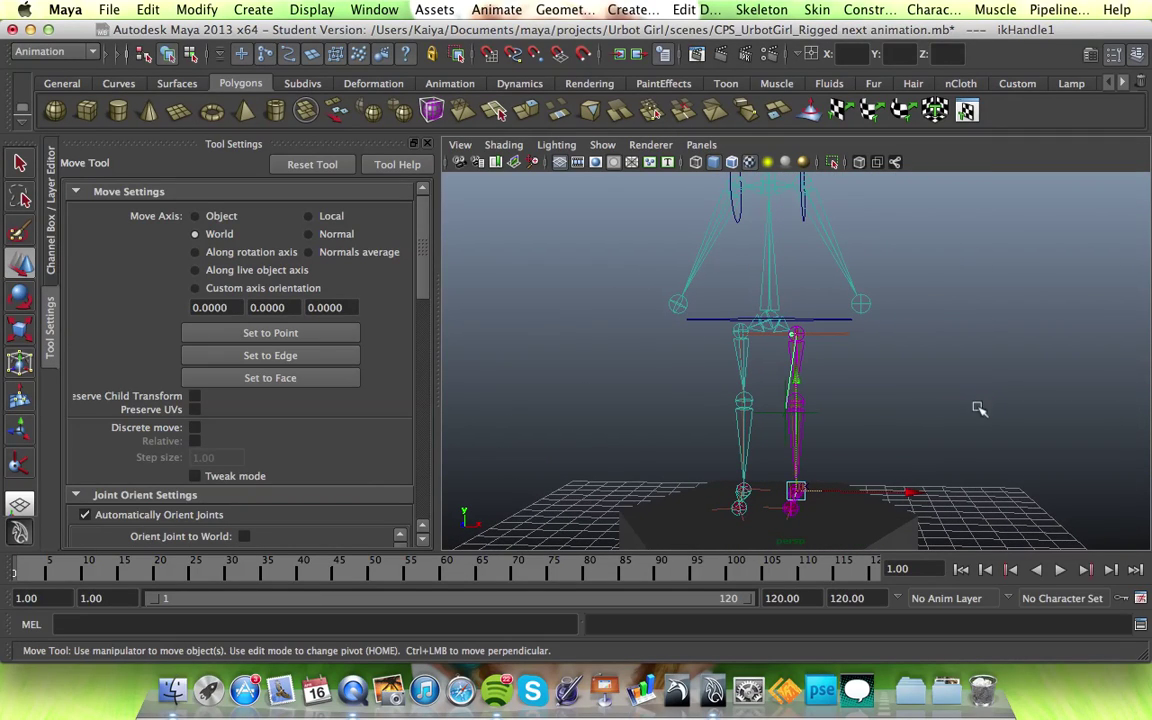
{"action": "left_click", "coordinate": [810, 413]}
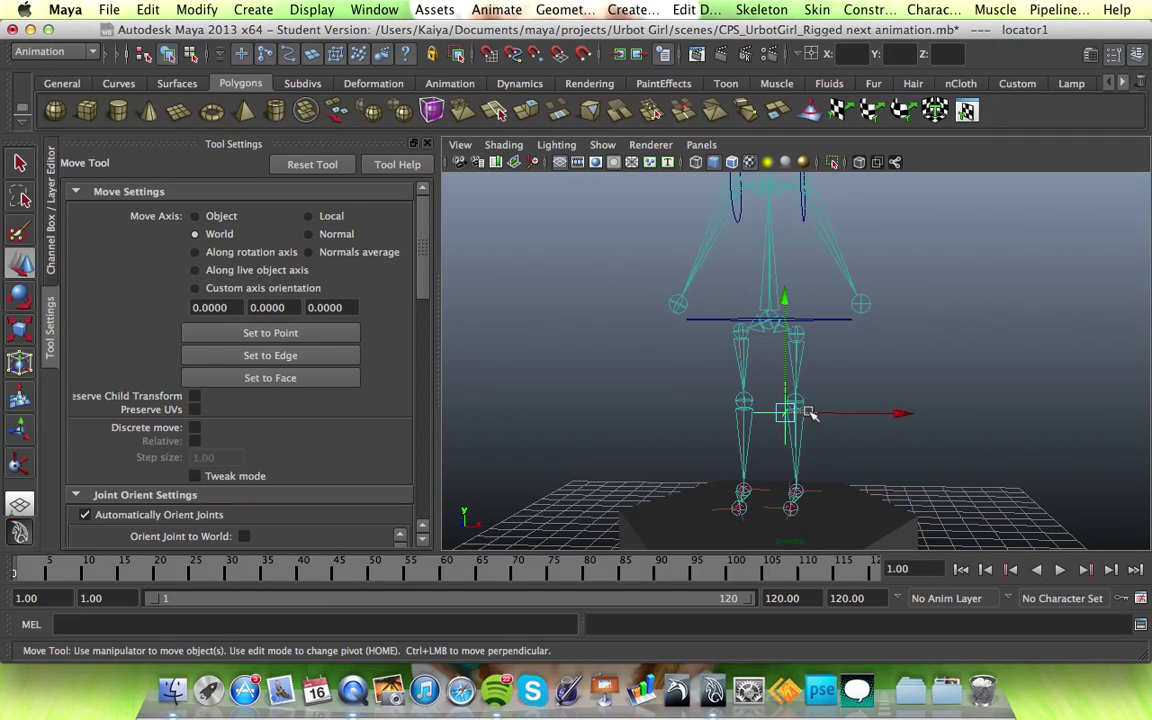
{"action": "left_click_drag", "start_coordinate": [906, 414], "coordinate": [814, 454]}
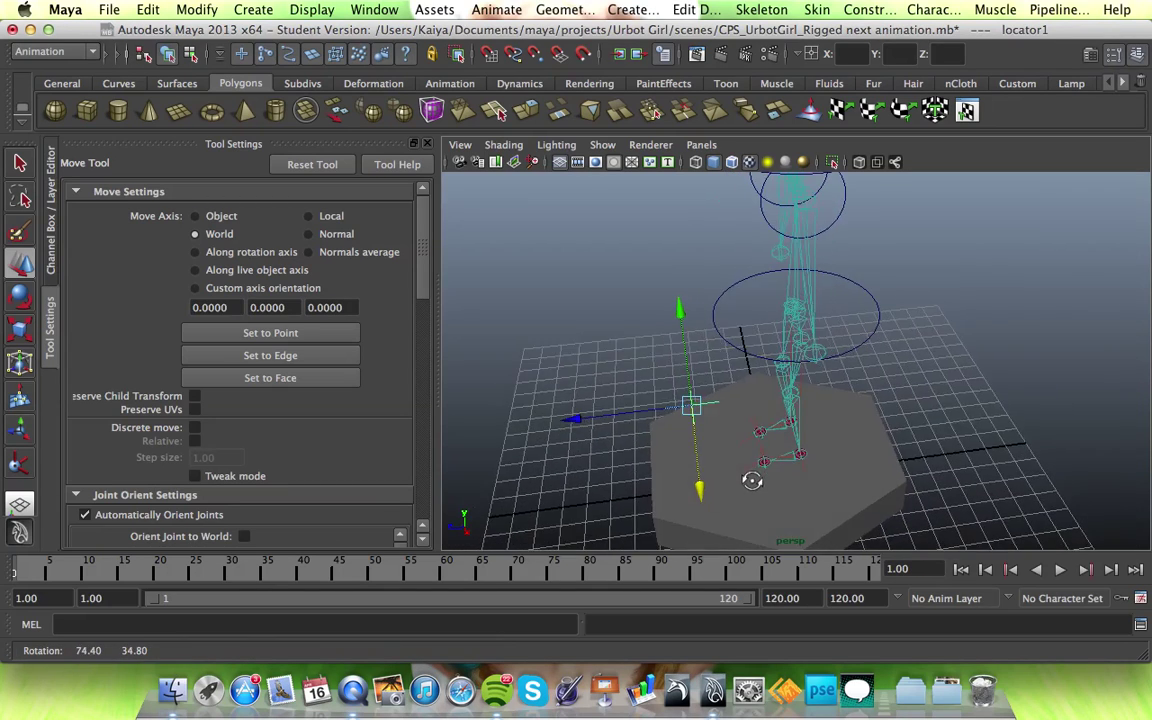
{"action": "left_click_drag", "start_coordinate": [752, 480], "coordinate": [910, 402], "text": "alt"}
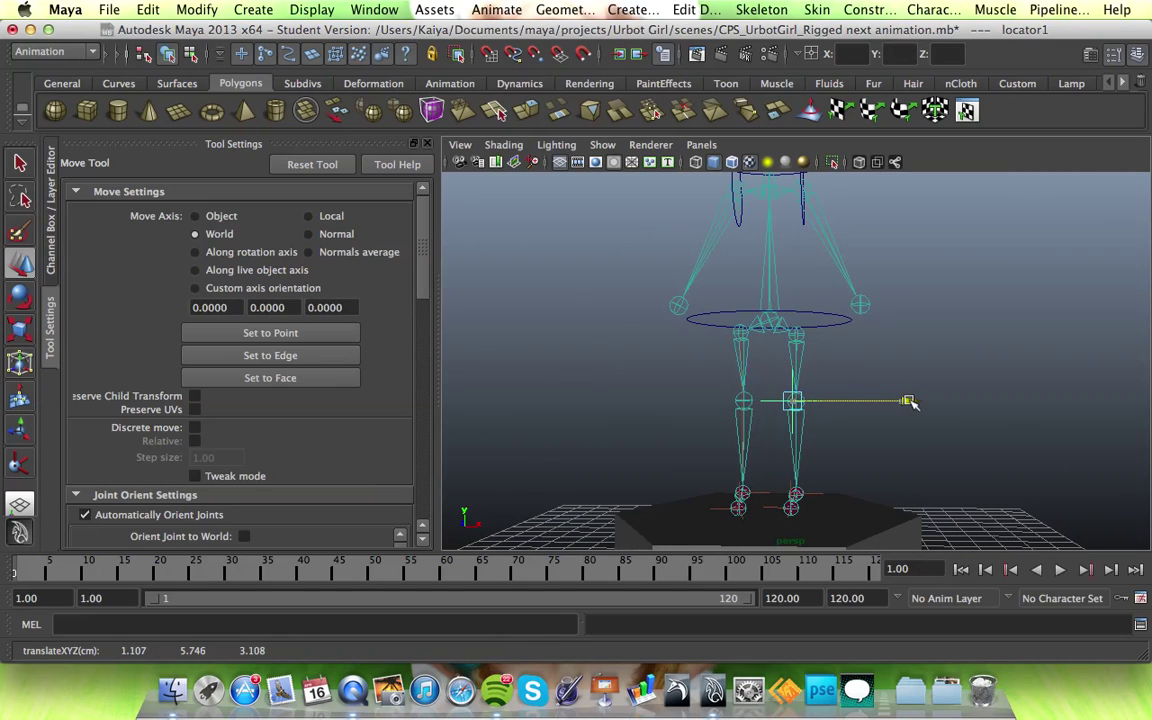
{"action": "left_click_drag", "start_coordinate": [910, 402], "coordinate": [846, 446], "text": "alt"}
{"action": "left_click_drag", "start_coordinate": [614, 409], "coordinate": [674, 413], "text": "alt"}
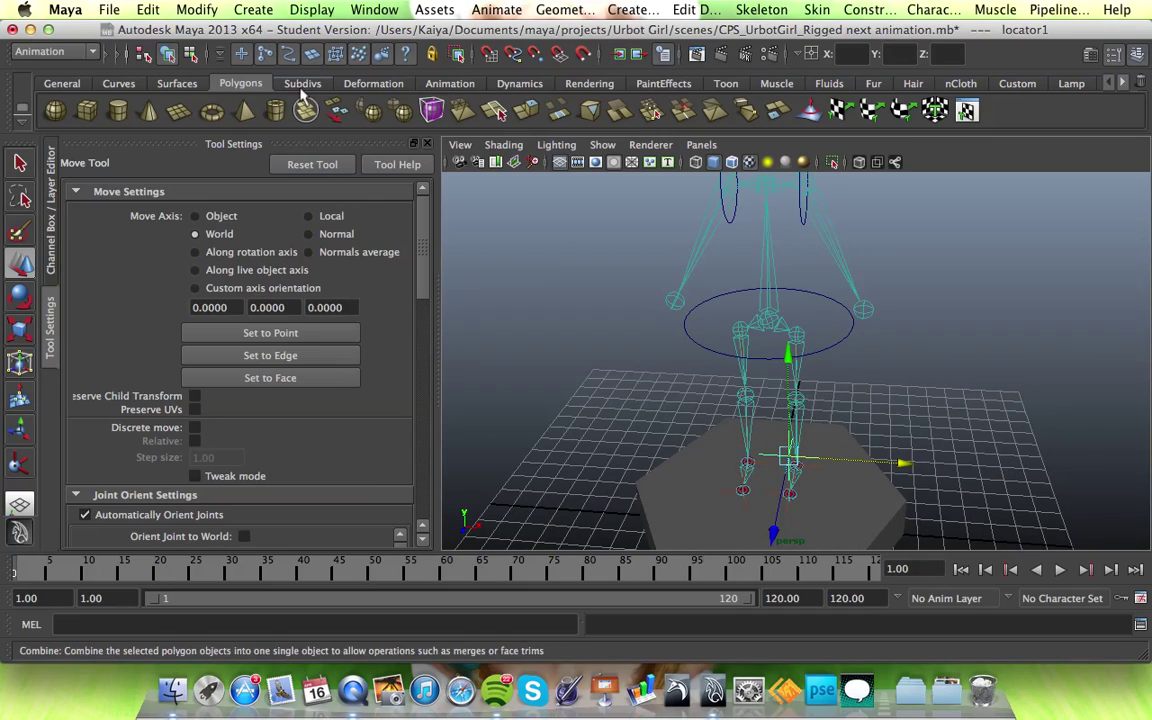
{"action": "left_click", "coordinate": [589, 386]}
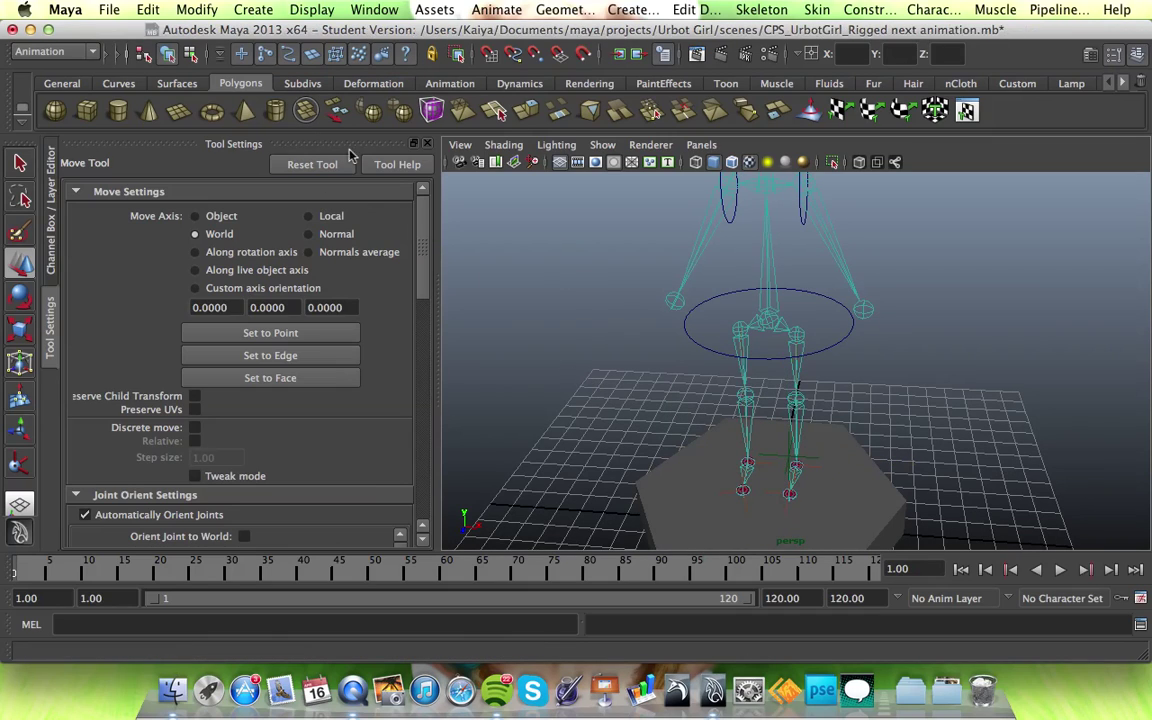
{"action": "left_click", "coordinate": [253, 10]}
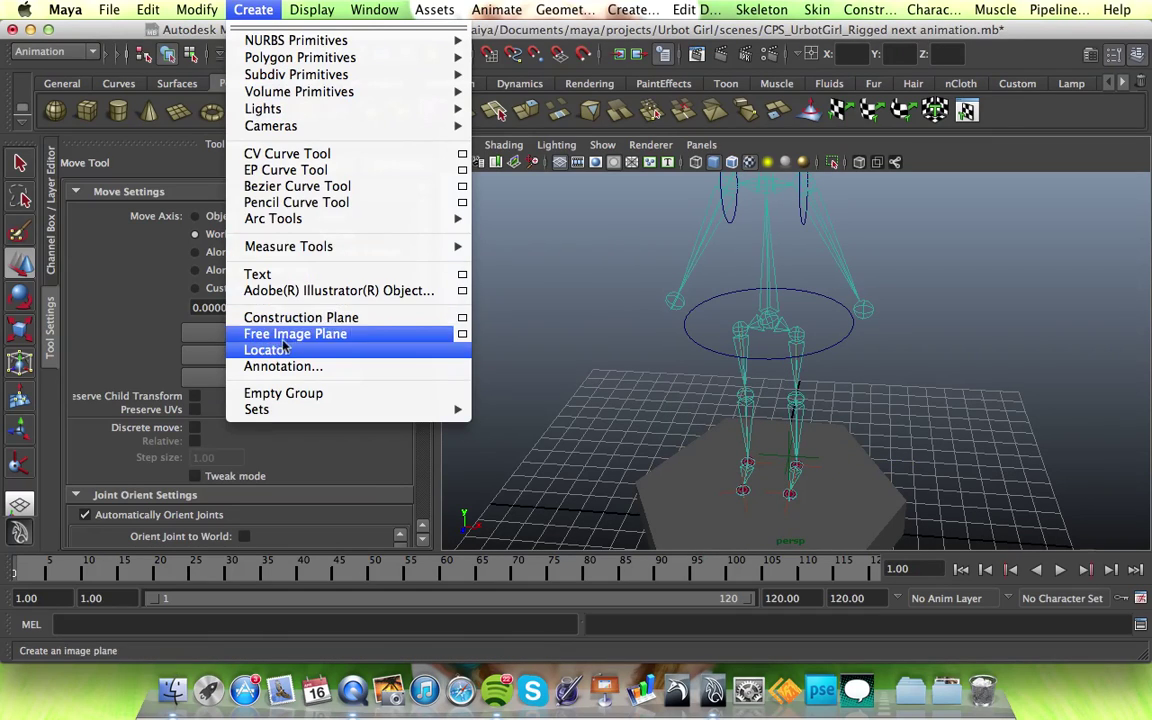
{"action": "left_click", "coordinate": [330, 366]}
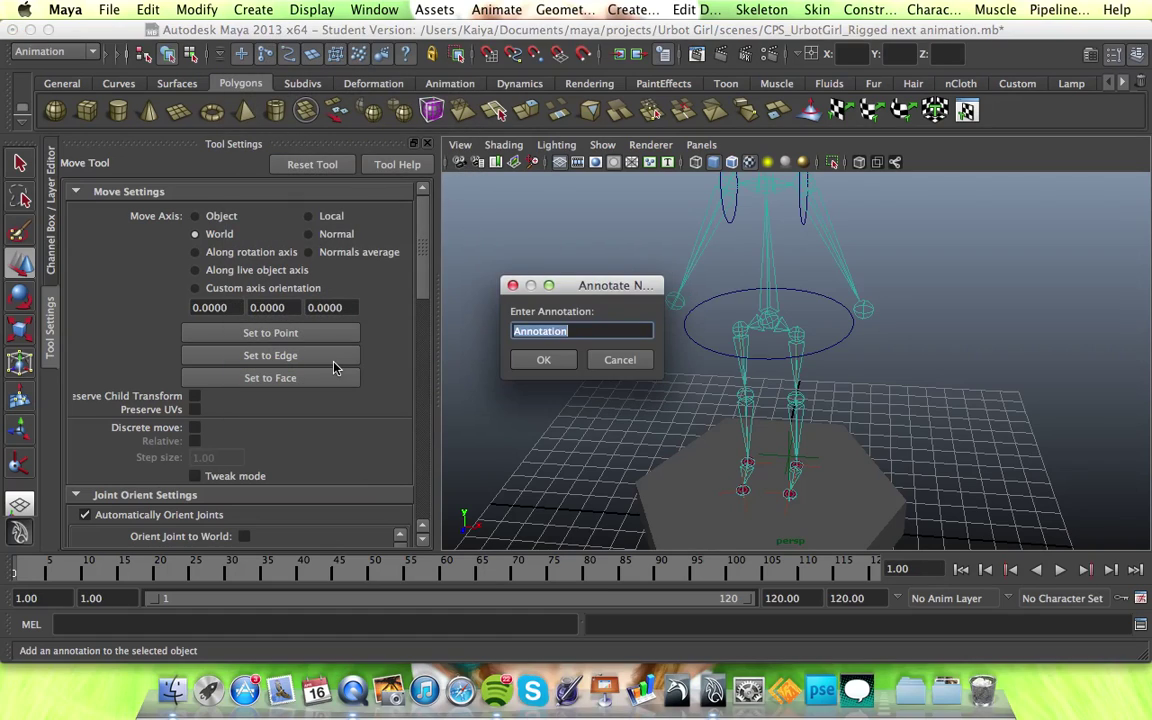
{"action": "left_click", "coordinate": [620, 360]}
Create a second locator and place it in front of the right knee at about X -1.02, Y 5.62, Z 3.30 cm.
{"action": "left_click", "coordinate": [253, 10]}
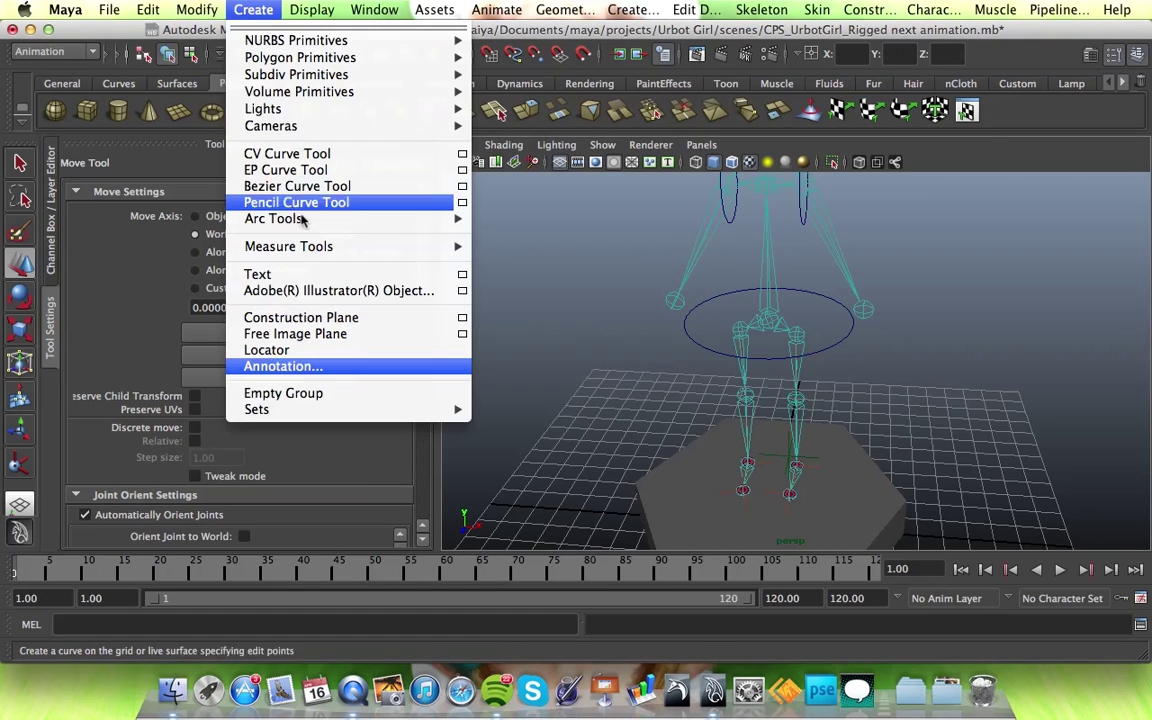
{"action": "left_click", "coordinate": [266, 350]}
{"action": "left_click_drag", "start_coordinate": [766, 428], "coordinate": [772, 315]}
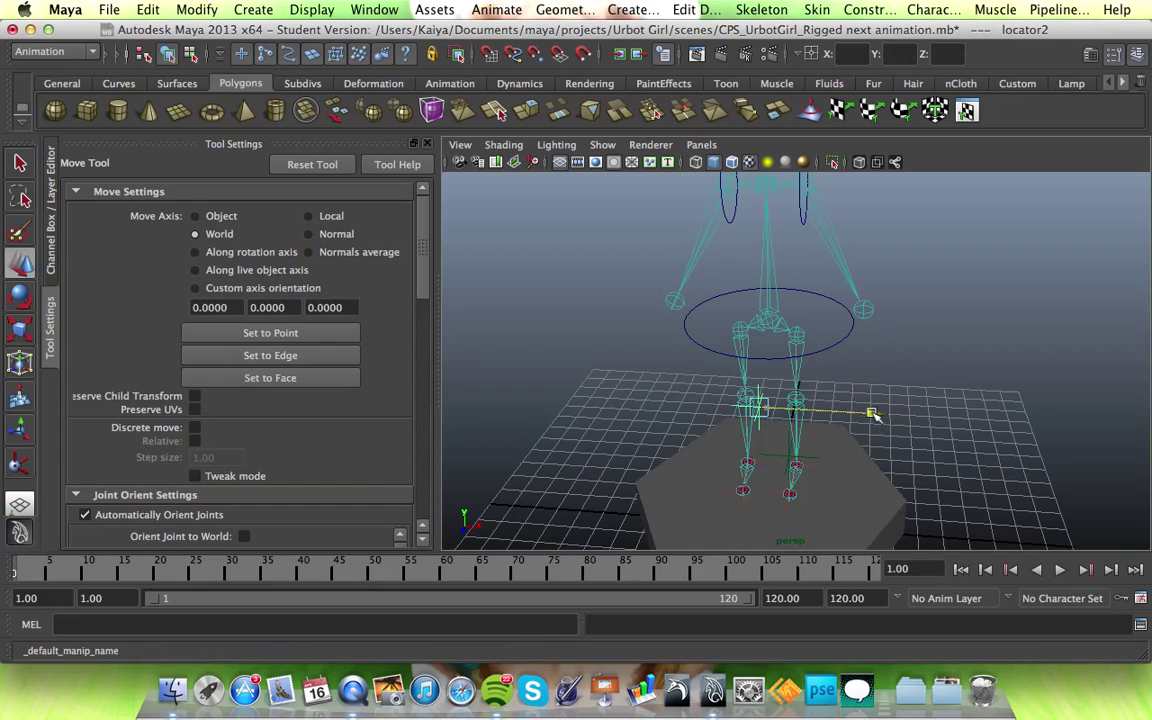
{"action": "left_click_drag", "start_coordinate": [856, 411], "coordinate": [572, 381], "text": "alt"}
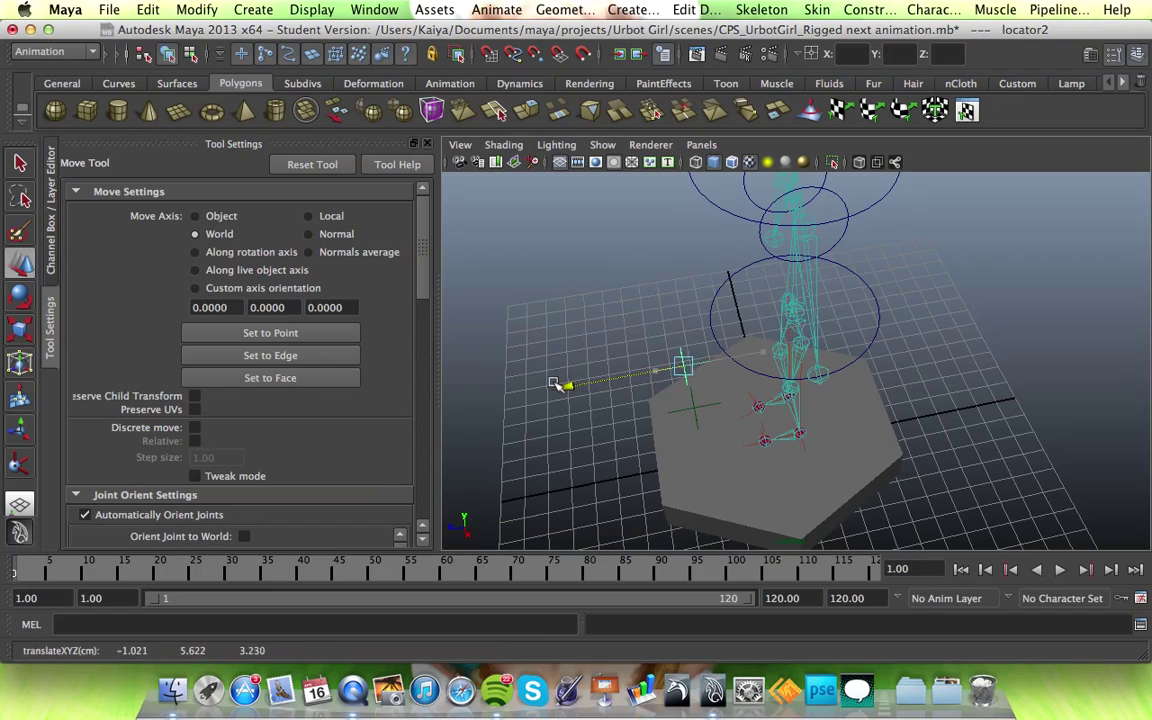
{"action": "left_click_drag", "start_coordinate": [586, 481], "coordinate": [753, 432], "text": "alt"}
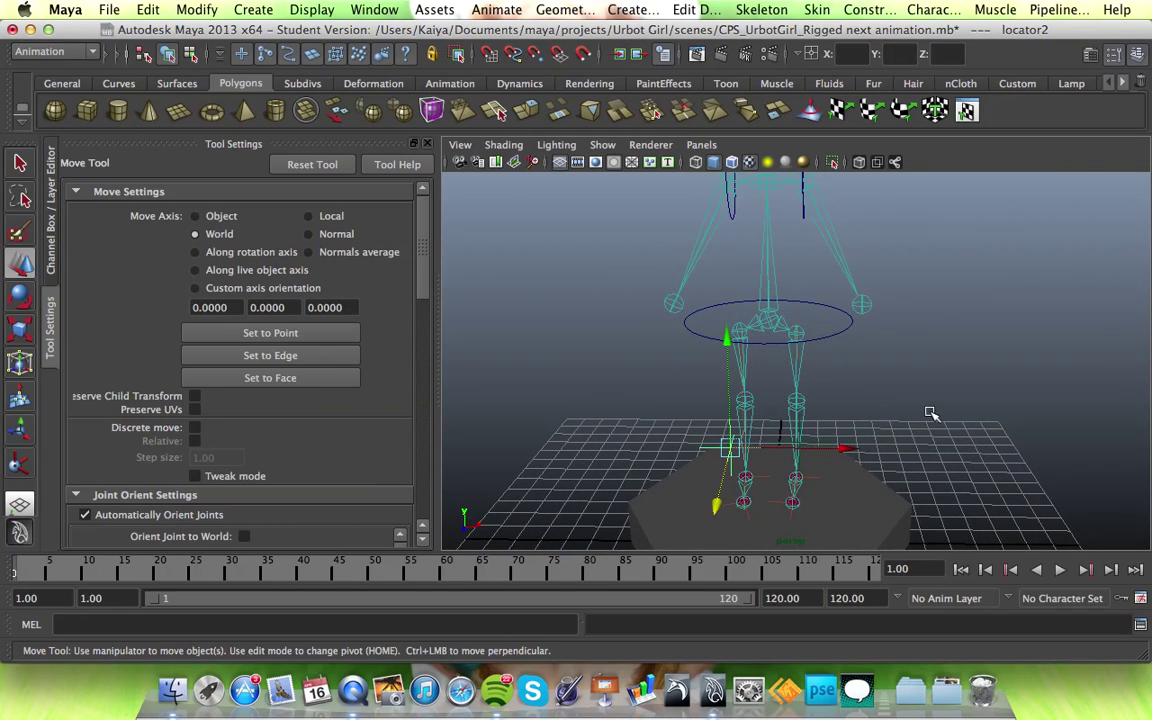
{"action": "left_click_drag", "start_coordinate": [840, 373], "coordinate": [822, 430], "text": "alt"}
Constrain the right ankle IK handle to the second locator with a Pole Vector constraint, then clear the selection.
{"action": "key", "text": "q"}
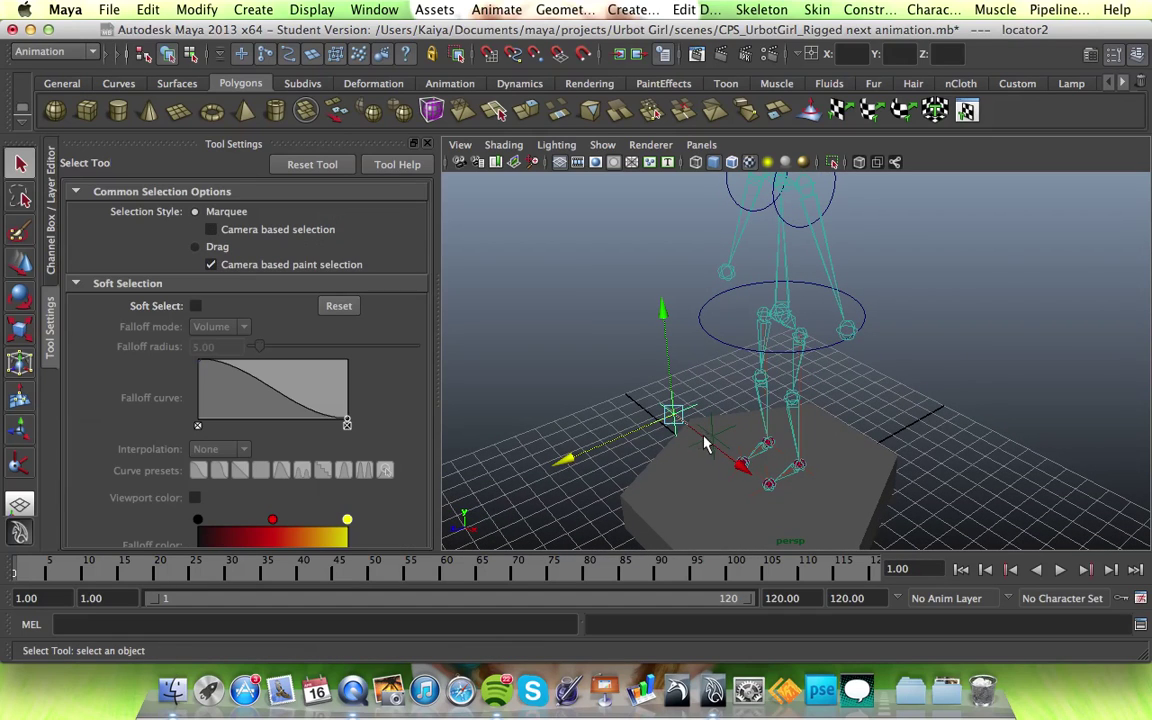
{"action": "left_click", "coordinate": [427, 146]}
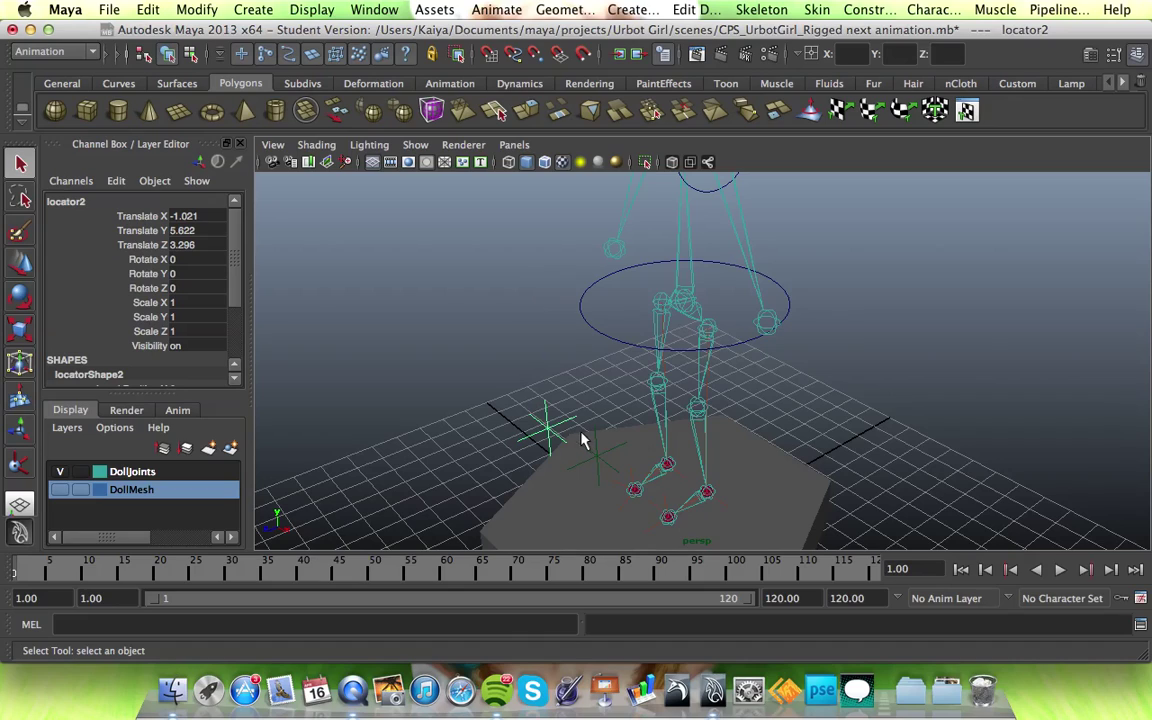
{"action": "left_click", "coordinate": [667, 466]}
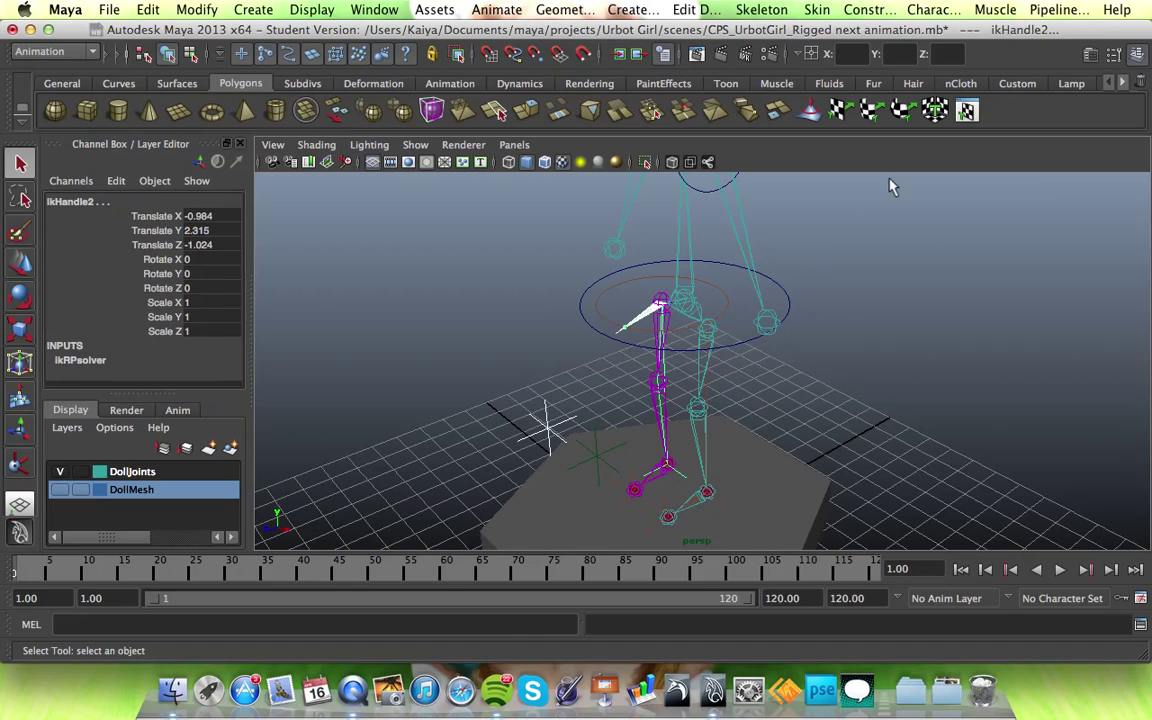
{"action": "left_click", "coordinate": [868, 10]}
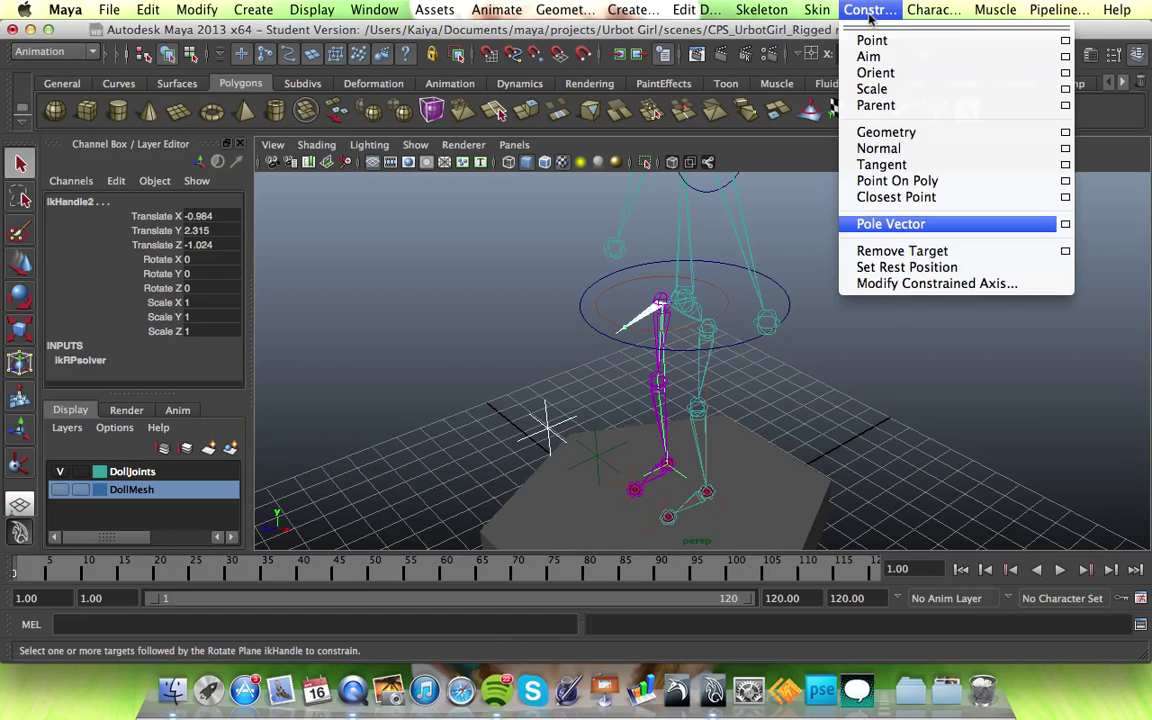
{"action": "left_click", "coordinate": [888, 224]}
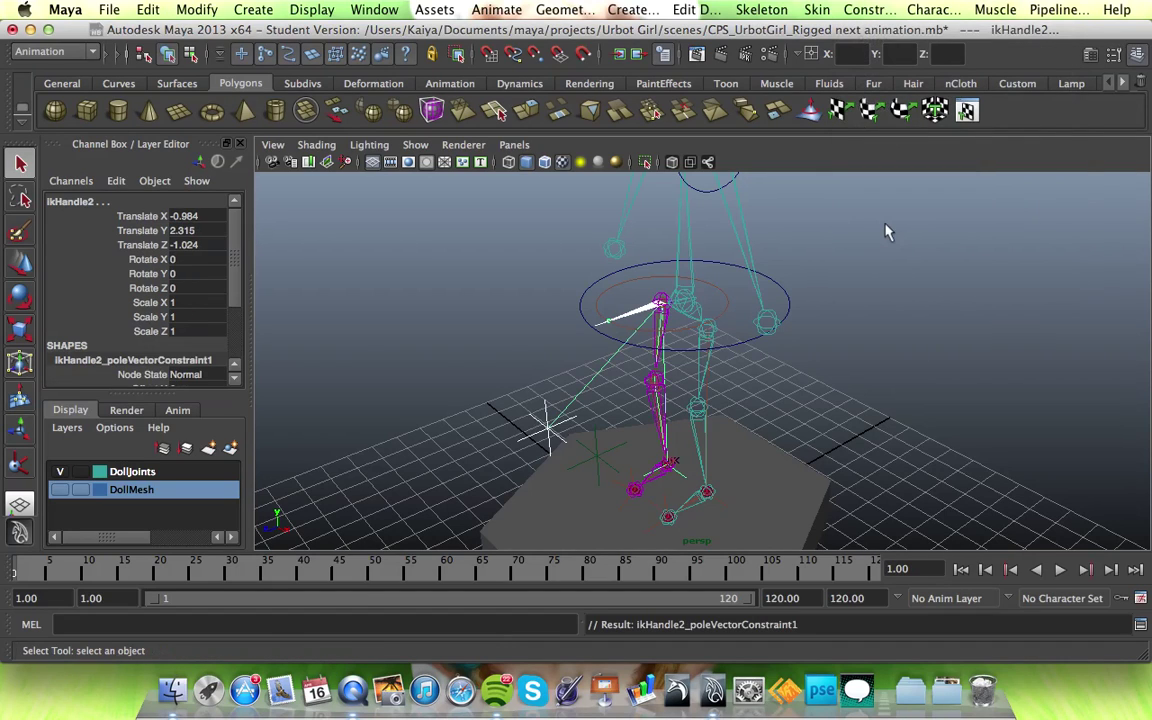
{"action": "left_click", "coordinate": [463, 401]}
Move the Root1 control vertically to test how the knees follow the locators, then undo the move and deselect.
{"action": "left_click_drag", "start_coordinate": [463, 401], "coordinate": [508, 391], "text": "alt"}
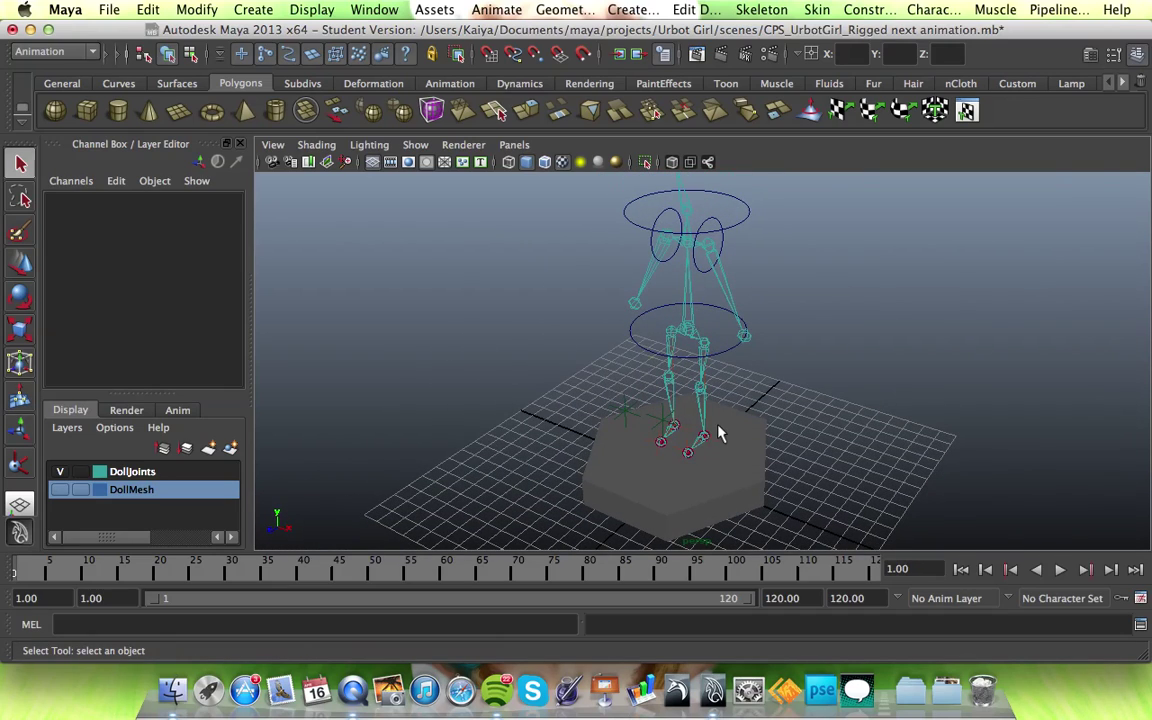
{"action": "left_click", "coordinate": [722, 364]}
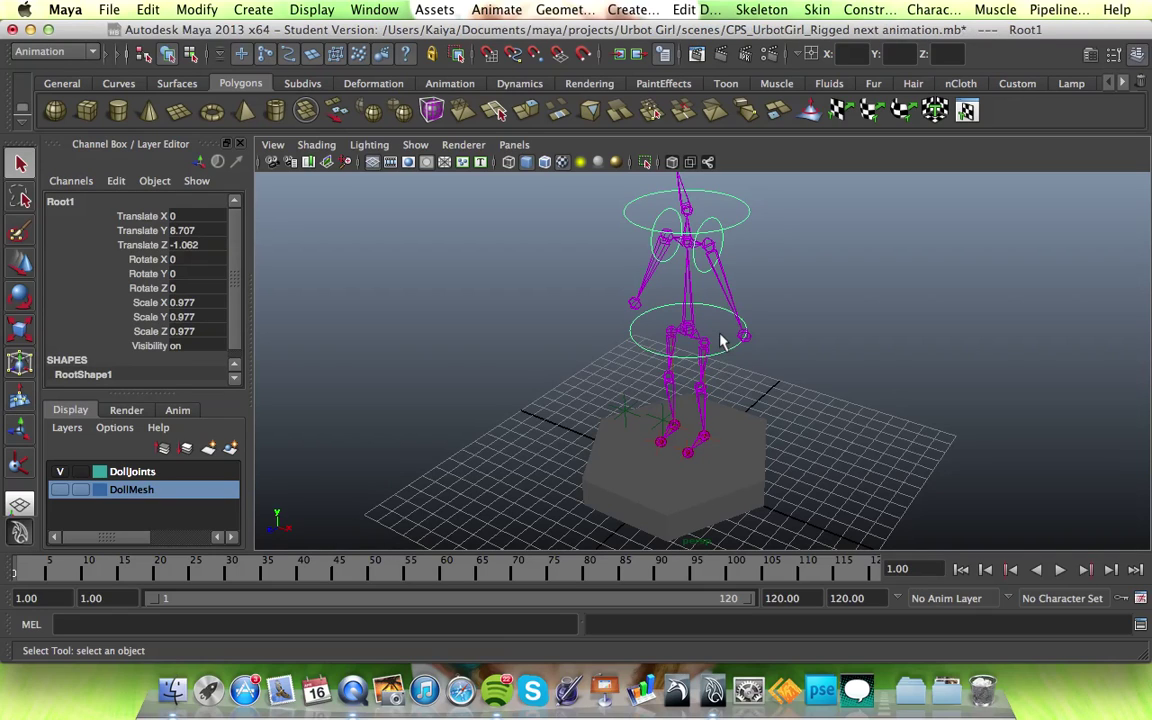
{"action": "key", "text": "w"}
{"action": "mouse_move", "coordinate": [692, 227]}
{"action": "left_mouse_down"}
{"action": "mouse_move", "coordinate": [689, 155]}
{"action": "mouse_move", "coordinate": [689, 237]}
{"action": "mouse_move", "coordinate": [690, 192]}
{"action": "mouse_move", "coordinate": [700, 228]}
{"action": "left_mouse_up"}
{"action": "key", "text": "ctrl+z"}
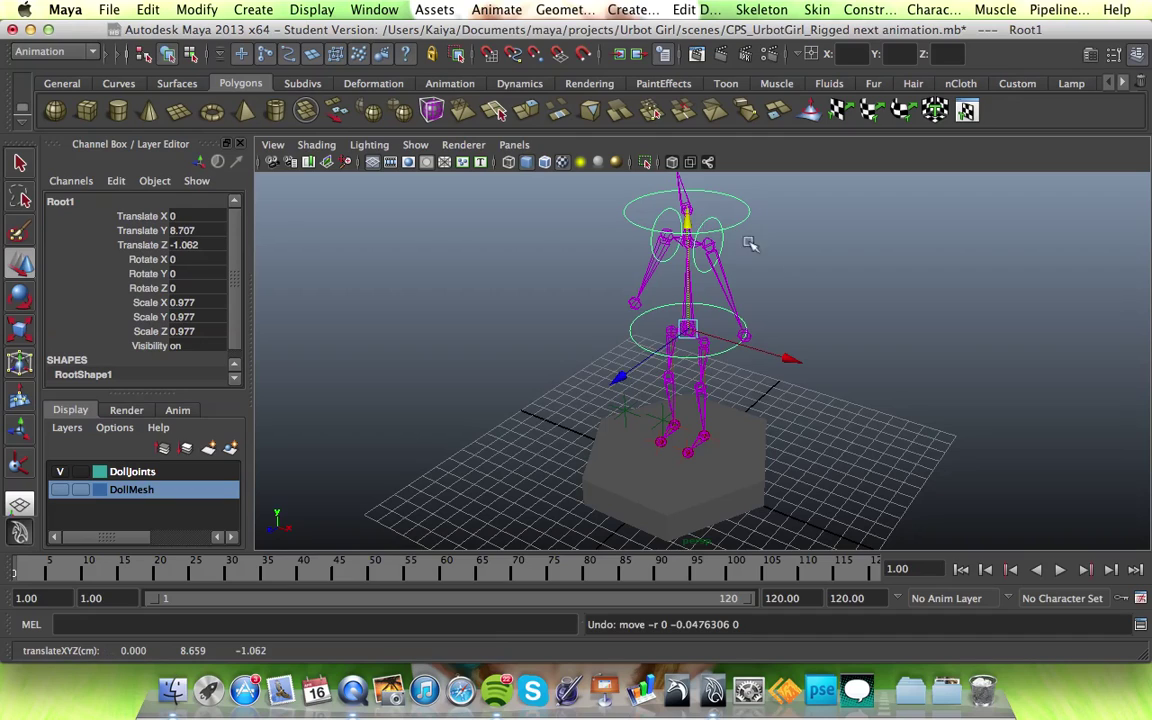
{"action": "left_click", "coordinate": [915, 285]}
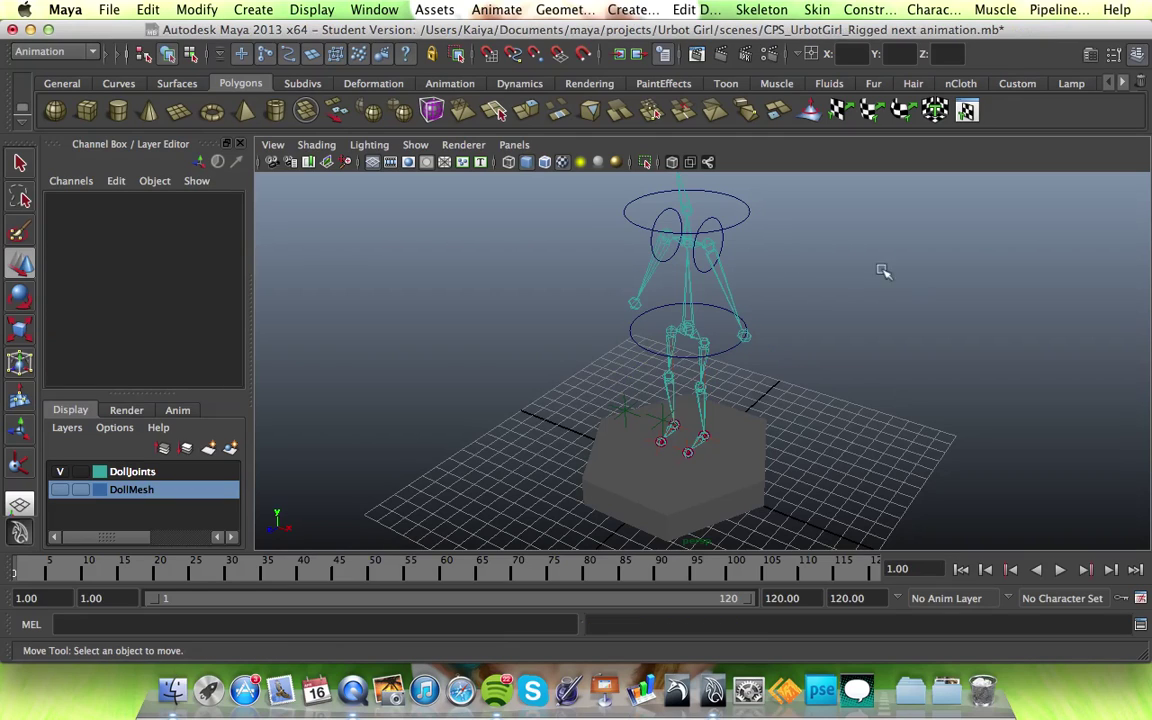
Create a NURBS circle on the grid beside the skeleton and scale it to about X 0.8 and Z 1.07.
{"action": "left_click", "coordinate": [245, 12]}
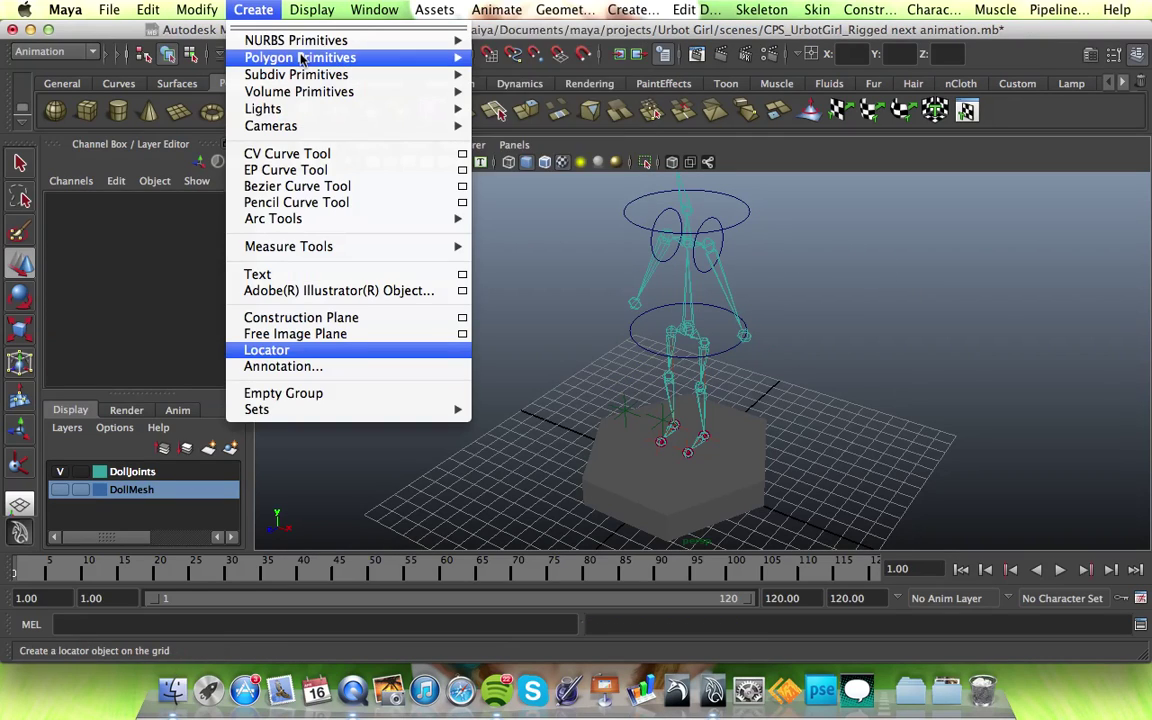
{"action": "mouse_move", "coordinate": [320, 45]}
{"action": "left_click", "coordinate": [612, 147]}
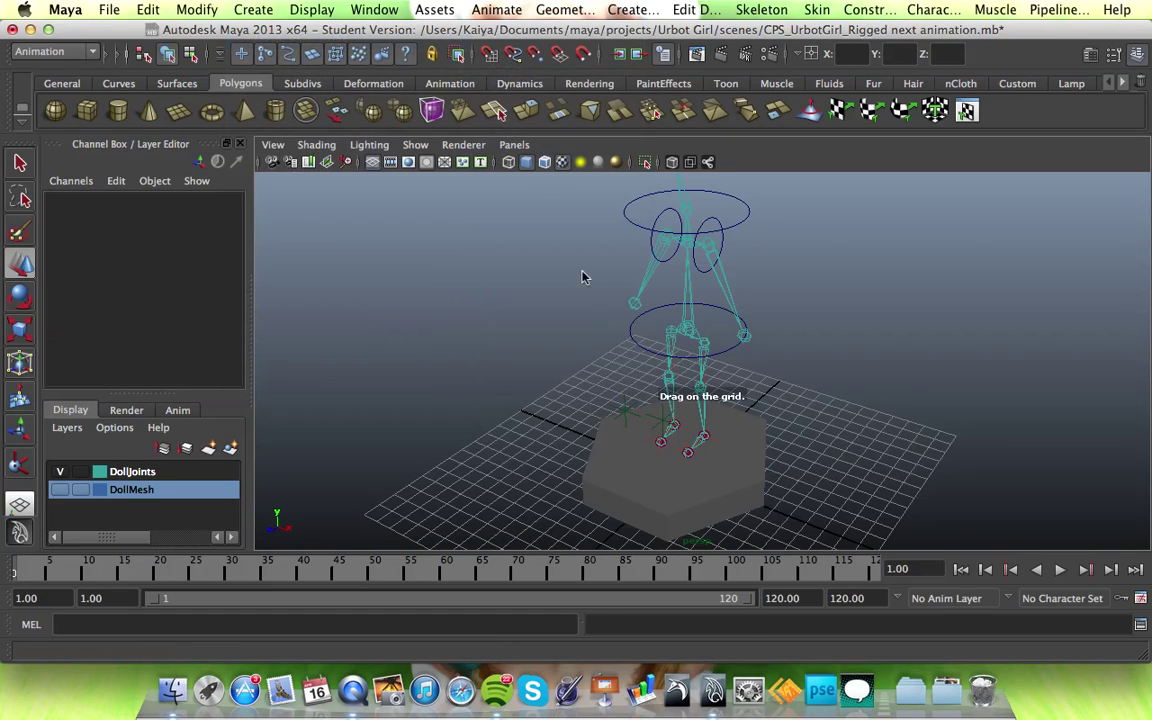
{"action": "left_click_drag", "start_coordinate": [541, 408], "coordinate": [574, 411]}
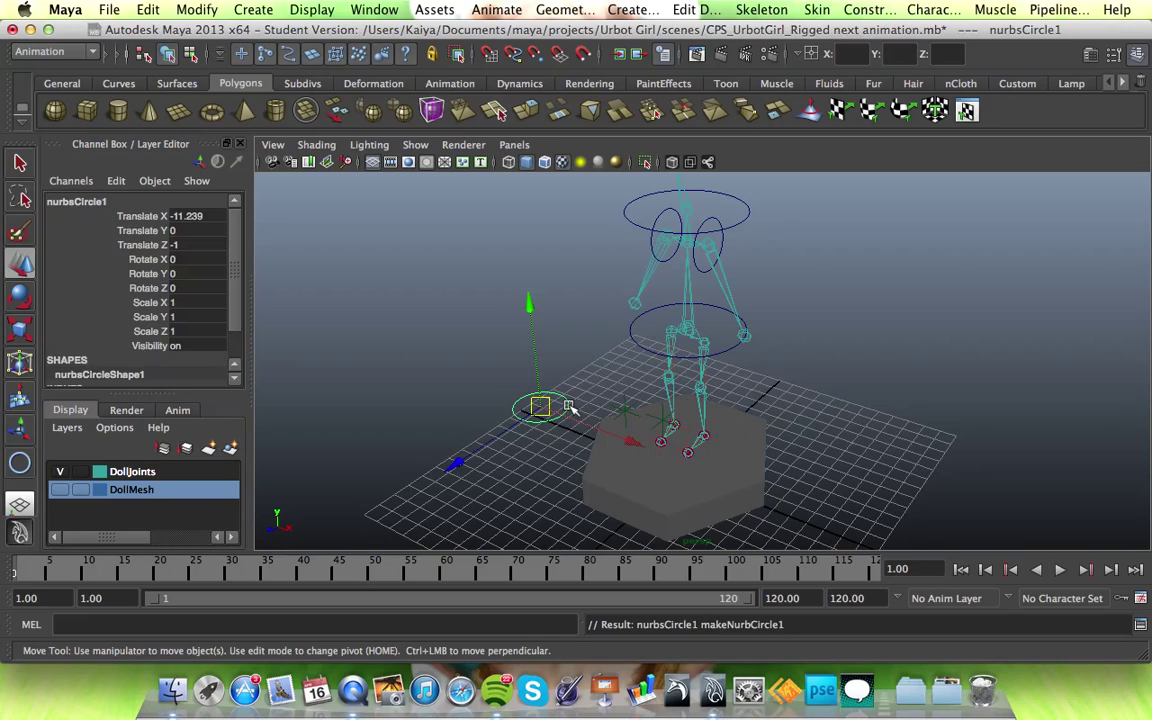
{"action": "key", "text": "r"}
{"action": "left_click_drag", "start_coordinate": [413, 495], "coordinate": [391, 503]}
{"action": "left_click_drag", "start_coordinate": [677, 462], "coordinate": [598, 410]}
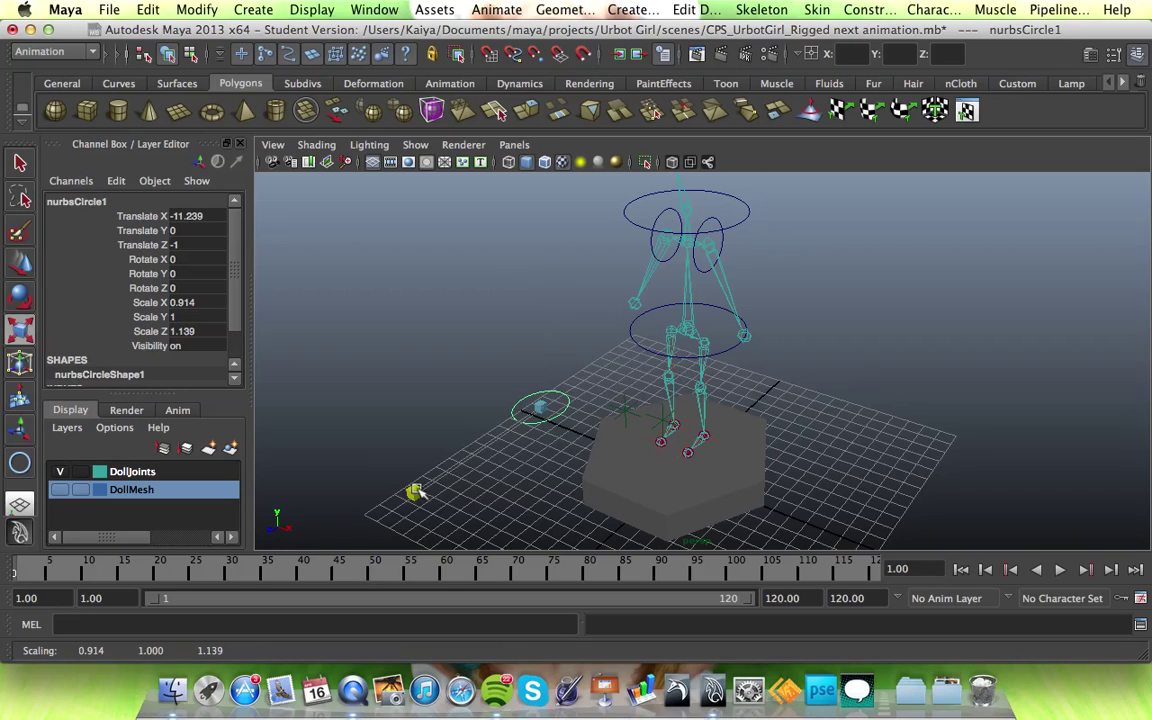
{"action": "left_click_drag", "start_coordinate": [680, 458], "coordinate": [656, 452]}
Delete the hexagonal base beneath the skeleton's feet.
{"action": "left_click", "coordinate": [745, 496]}
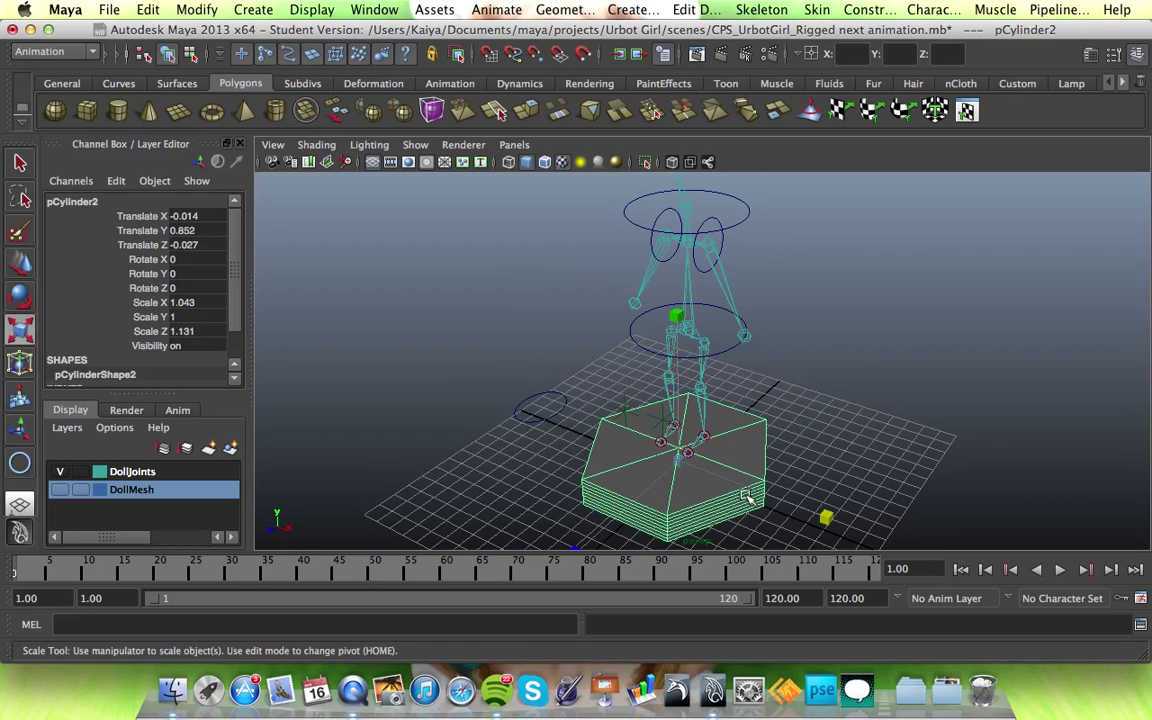
{"action": "key", "text": "Delete"}
{"action": "left_click_drag", "start_coordinate": [645, 498], "coordinate": [697, 456], "text": "alt"}
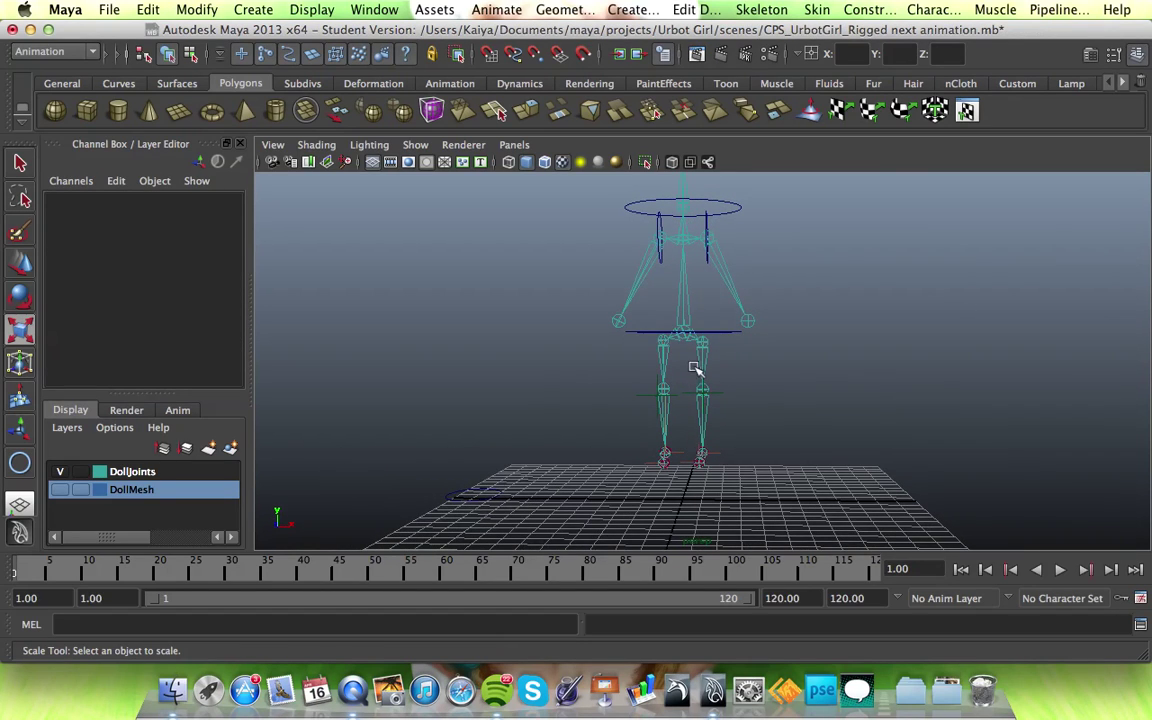
{"action": "scroll", "coordinate": [704, 366], "scroll_direction": "down", "scroll_amount": 4}
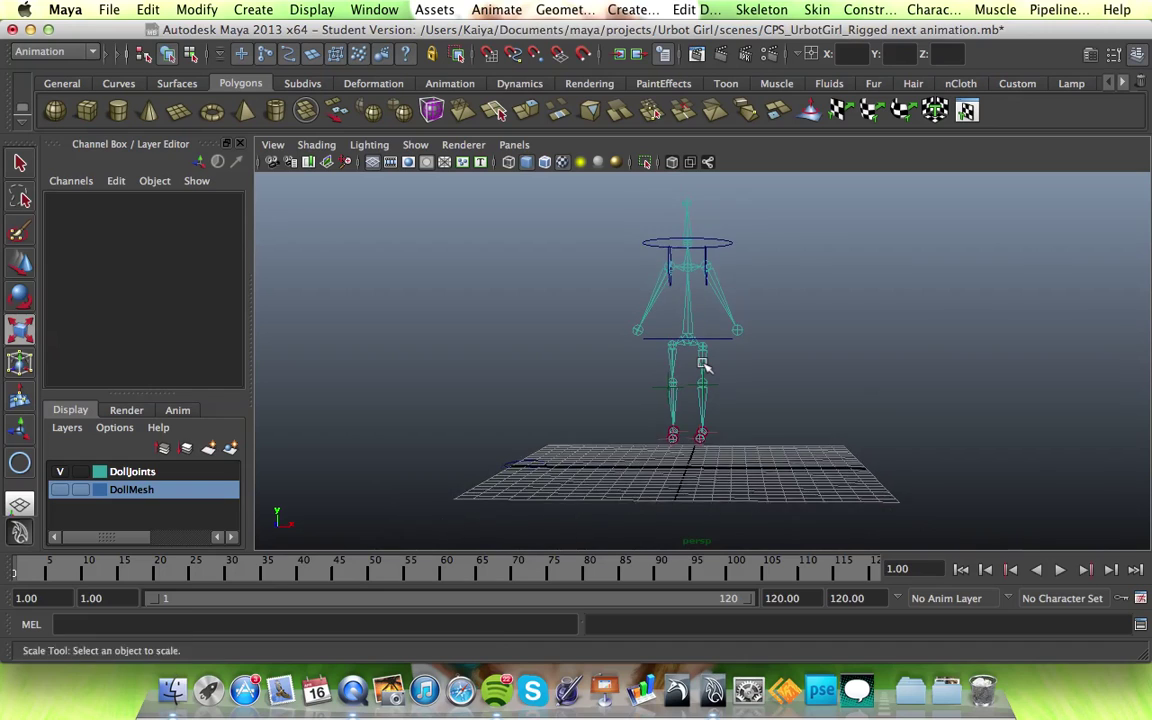
{"action": "left_click_drag", "start_coordinate": [688, 314], "coordinate": [591, 428], "text": "alt"}
Move the new circle around the skeleton's right foot, at about X -1.1, Y 2.57, Z 0.18 cm.
{"action": "left_click", "coordinate": [572, 422]}
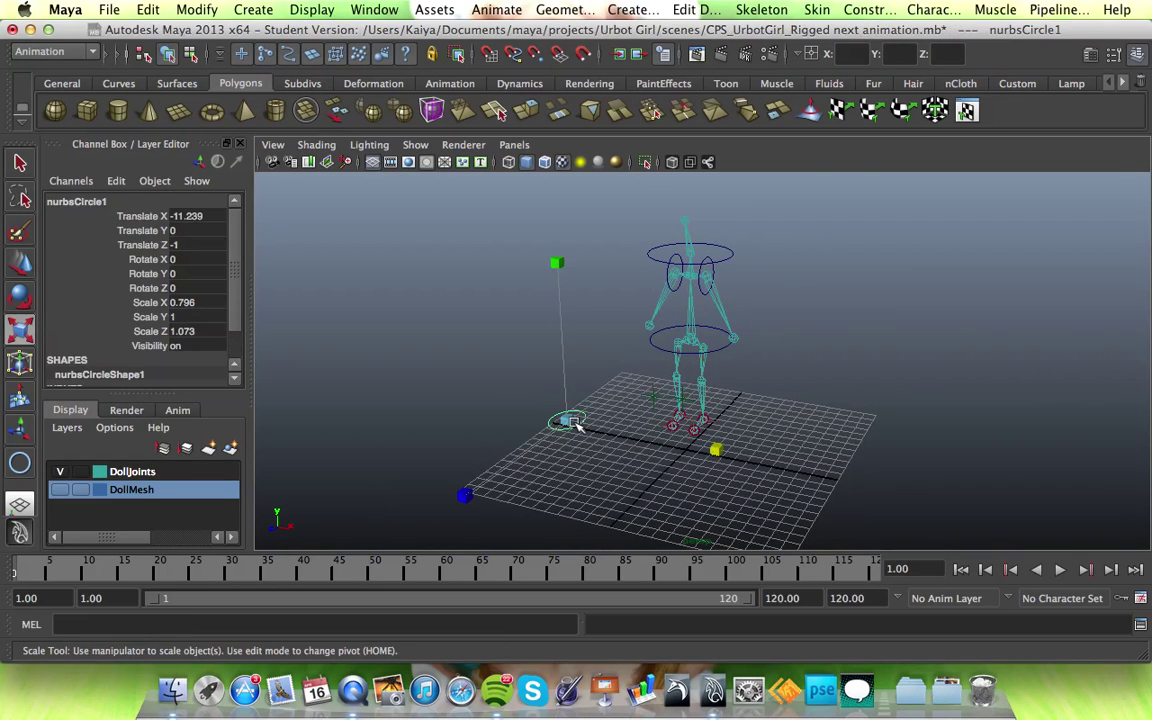
{"action": "key", "text": "w"}
{"action": "left_click_drag", "start_coordinate": [559, 318], "coordinate": [561, 287]}
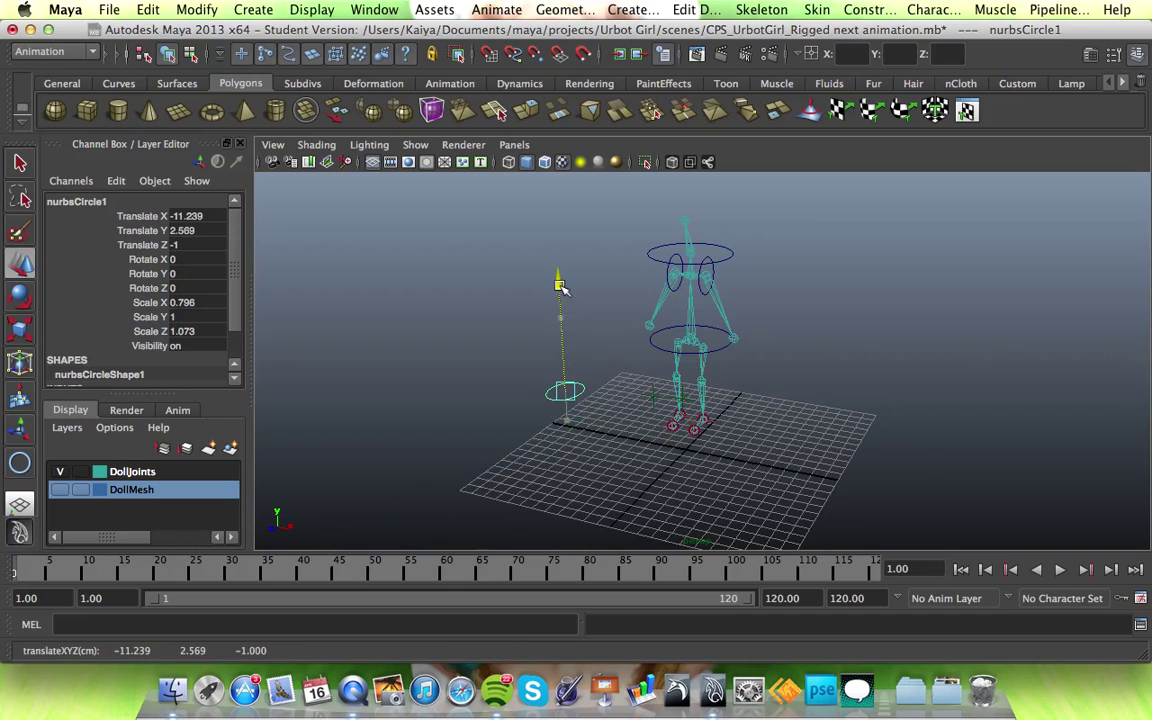
{"action": "left_click_drag", "start_coordinate": [645, 417], "coordinate": [689, 450], "text": "alt"}
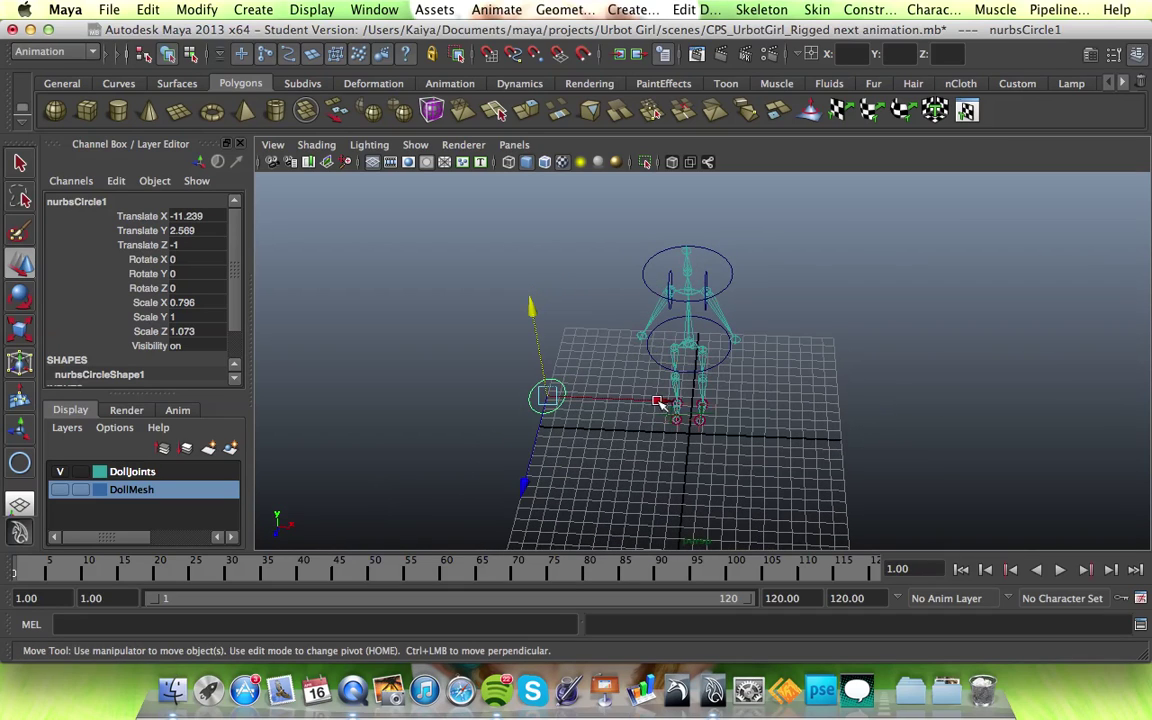
{"action": "left_click_drag", "start_coordinate": [661, 398], "coordinate": [789, 416]}
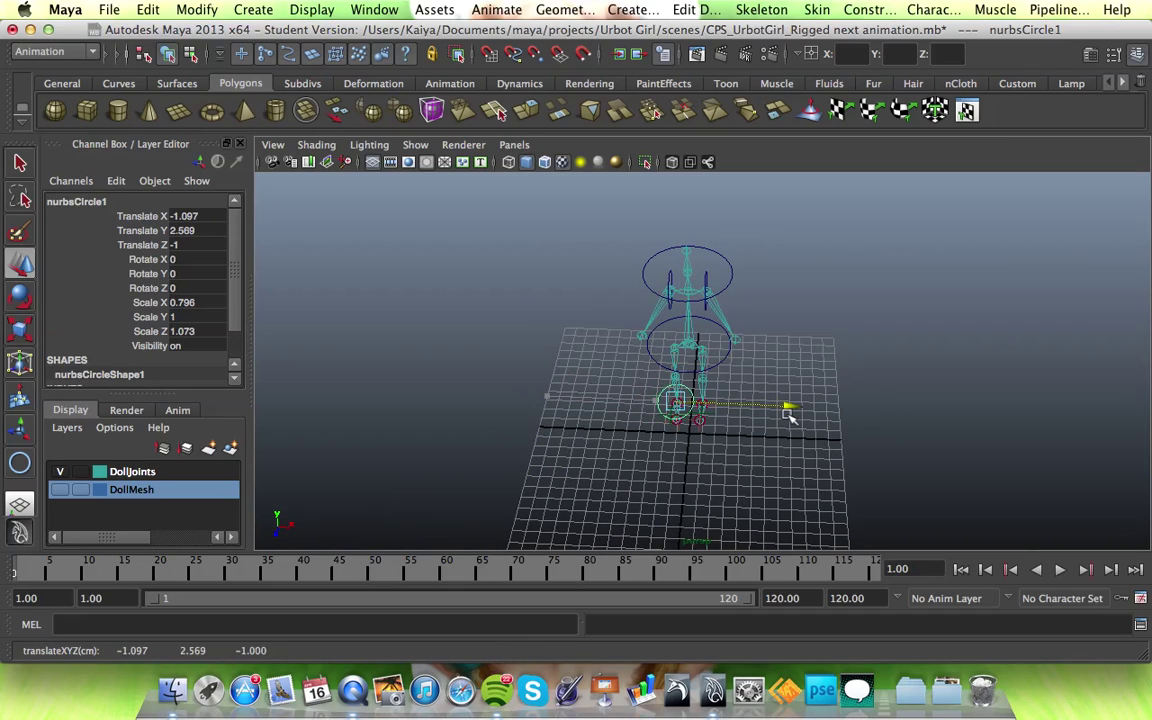
{"action": "left_click_drag", "start_coordinate": [665, 490], "coordinate": [667, 507]}
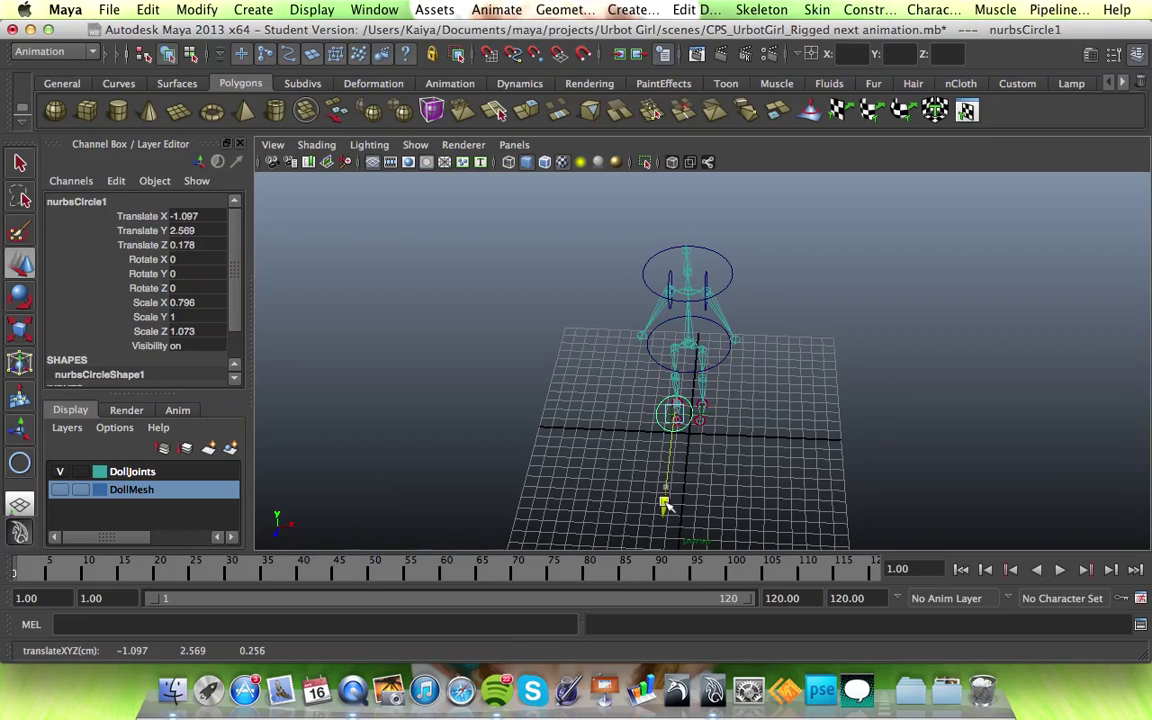
Narrow the right foot's circle to an X scale of about 0.69.
{"action": "key", "text": "r"}
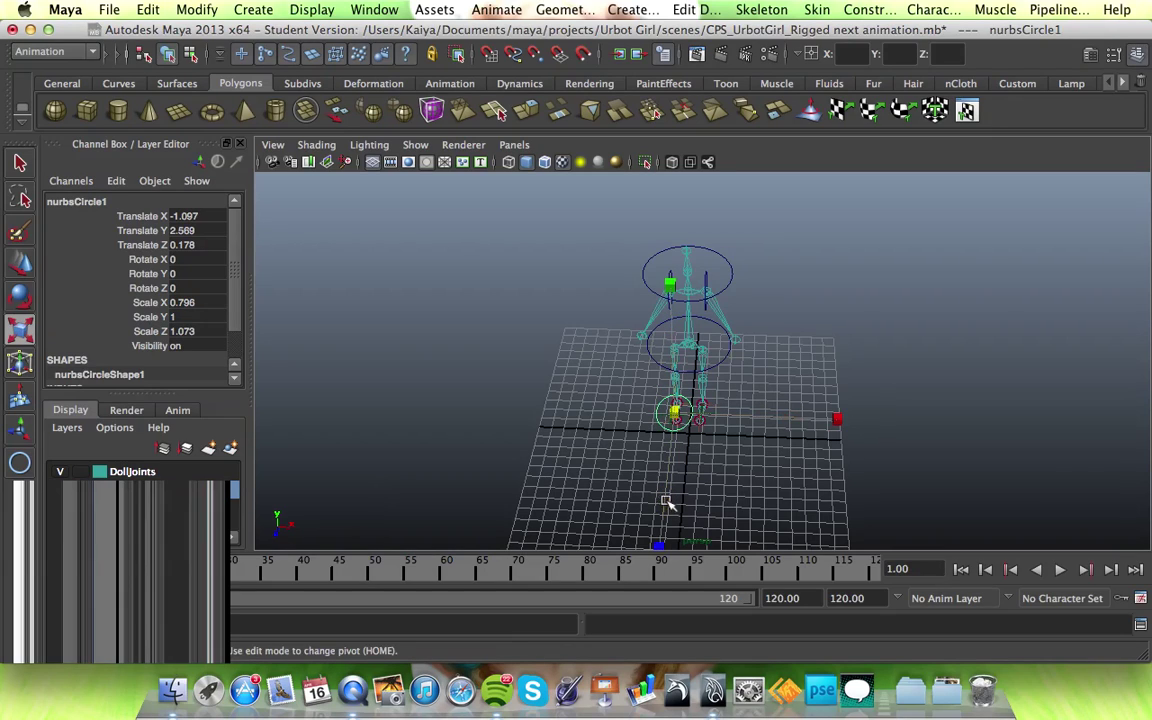
{"action": "left_click", "coordinate": [839, 420]}
{"action": "left_click_drag", "start_coordinate": [833, 420], "coordinate": [818, 419]}
{"action": "scroll", "coordinate": [815, 420], "scroll_direction": "up", "scroll_amount": 3}
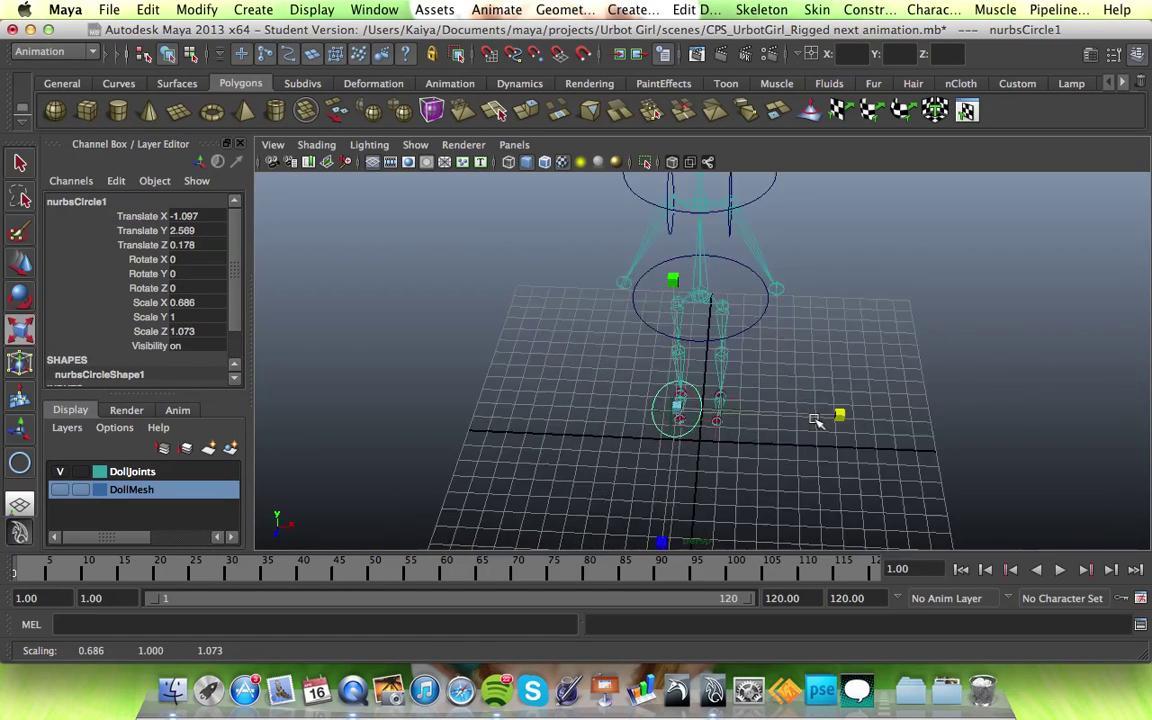
Lower the circle beneath the right foot to about X -1.0, Y 1.71 cm and narrow its X scale to about 0.51.
{"action": "key", "text": "f"}
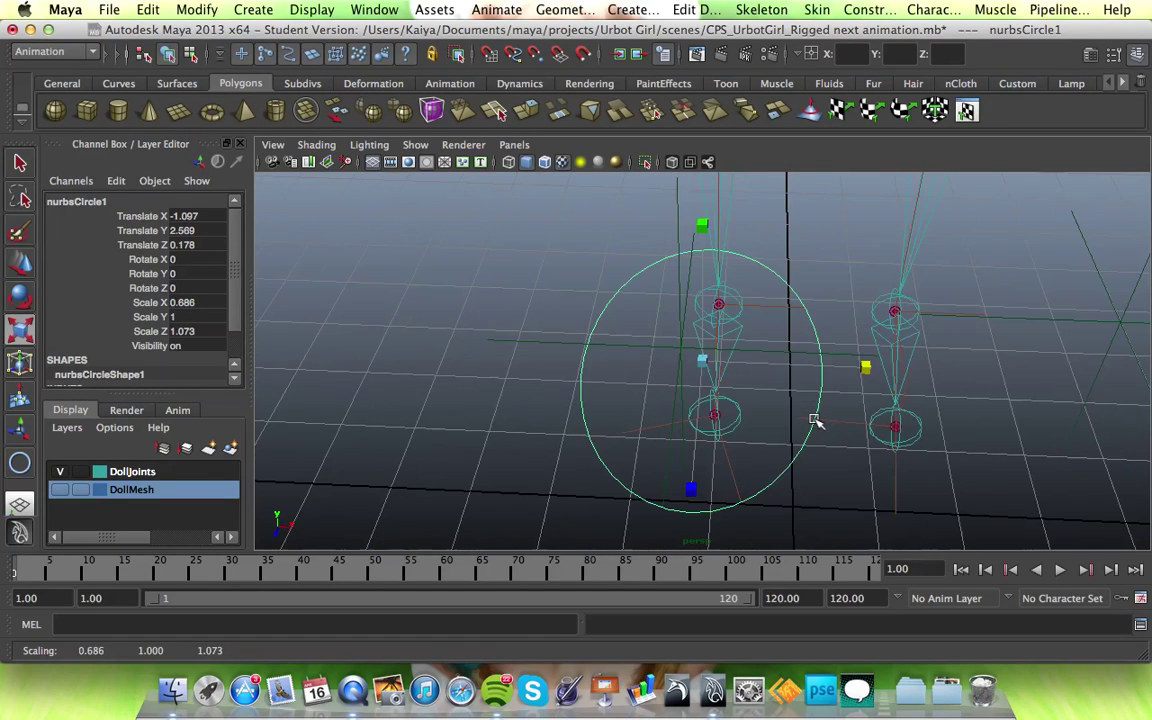
{"action": "key", "text": "w"}
{"action": "left_click_drag", "start_coordinate": [815, 420], "coordinate": [815, 357], "text": "alt"}
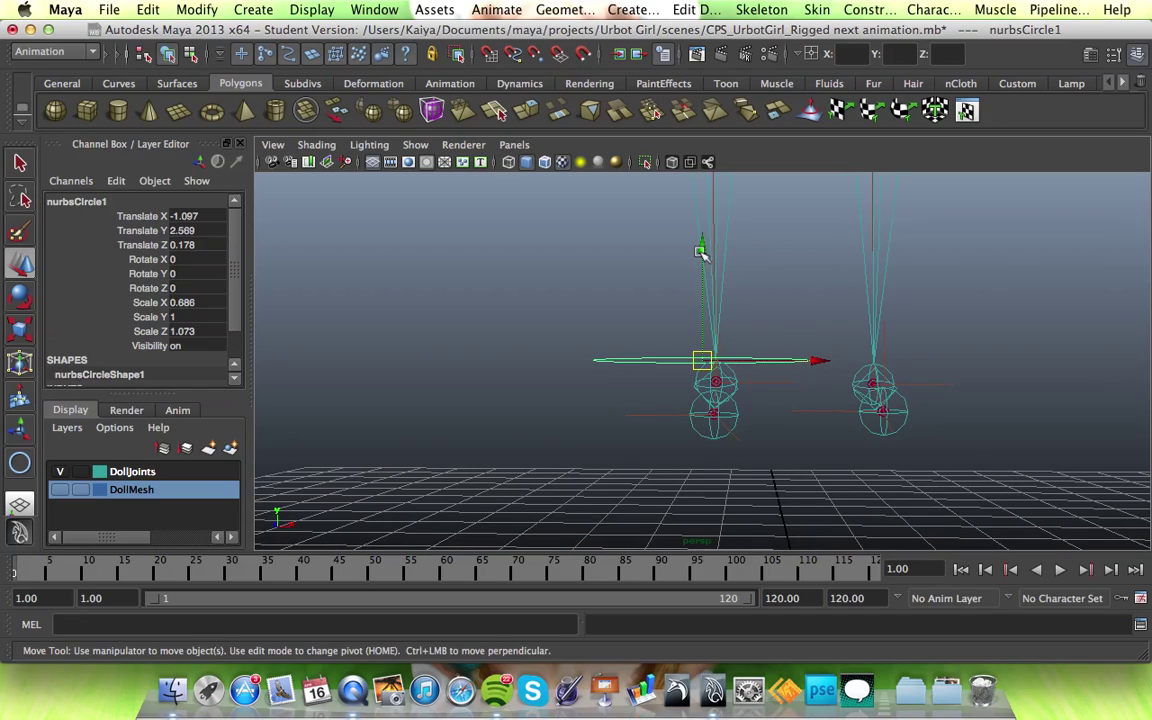
{"action": "left_click_drag", "start_coordinate": [701, 252], "coordinate": [700, 327]}
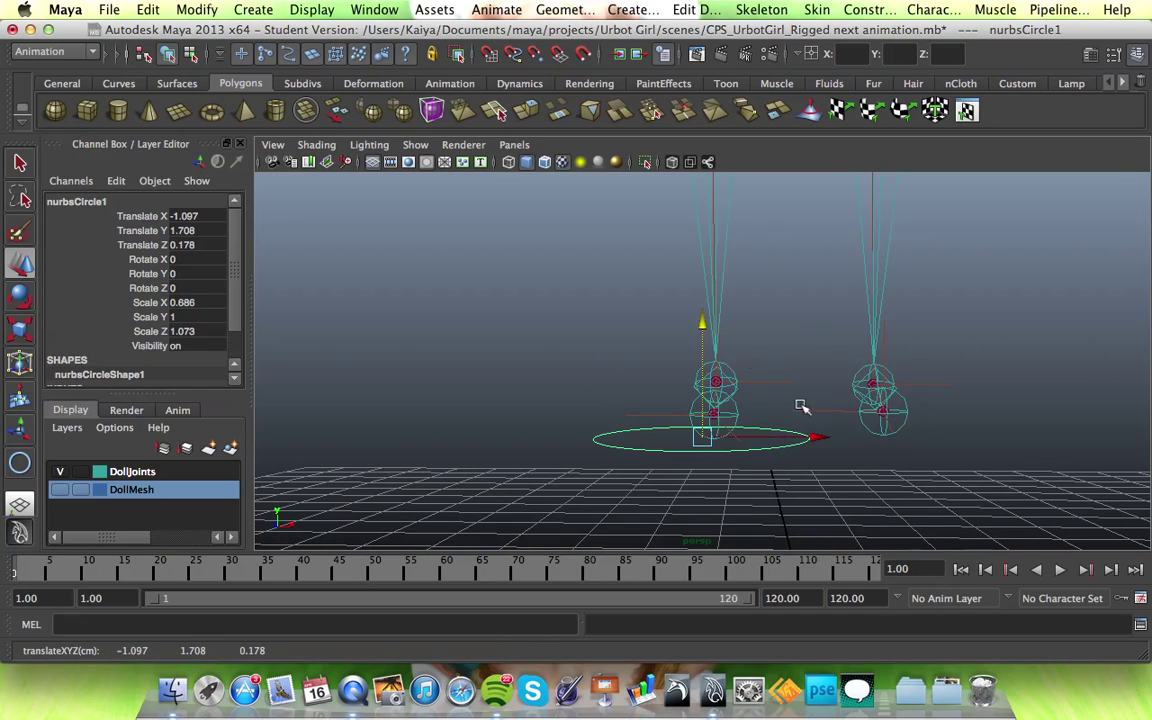
{"action": "left_click_drag", "start_coordinate": [826, 437], "coordinate": [842, 436]}
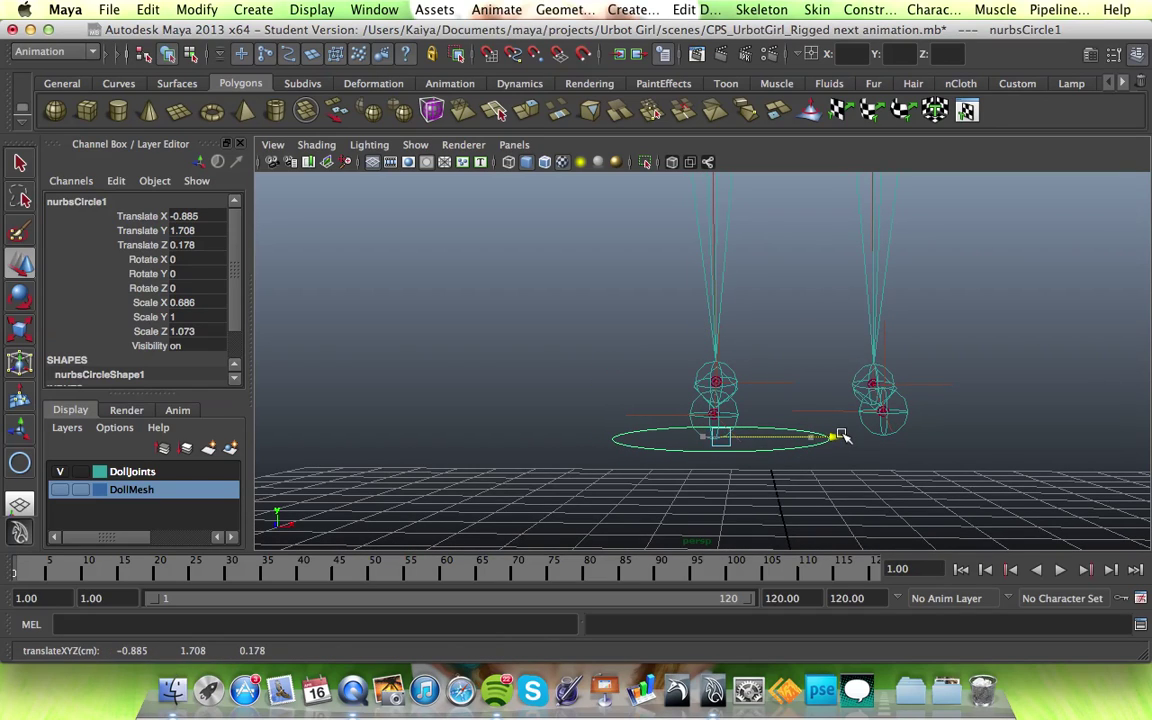
{"action": "key", "text": "r"}
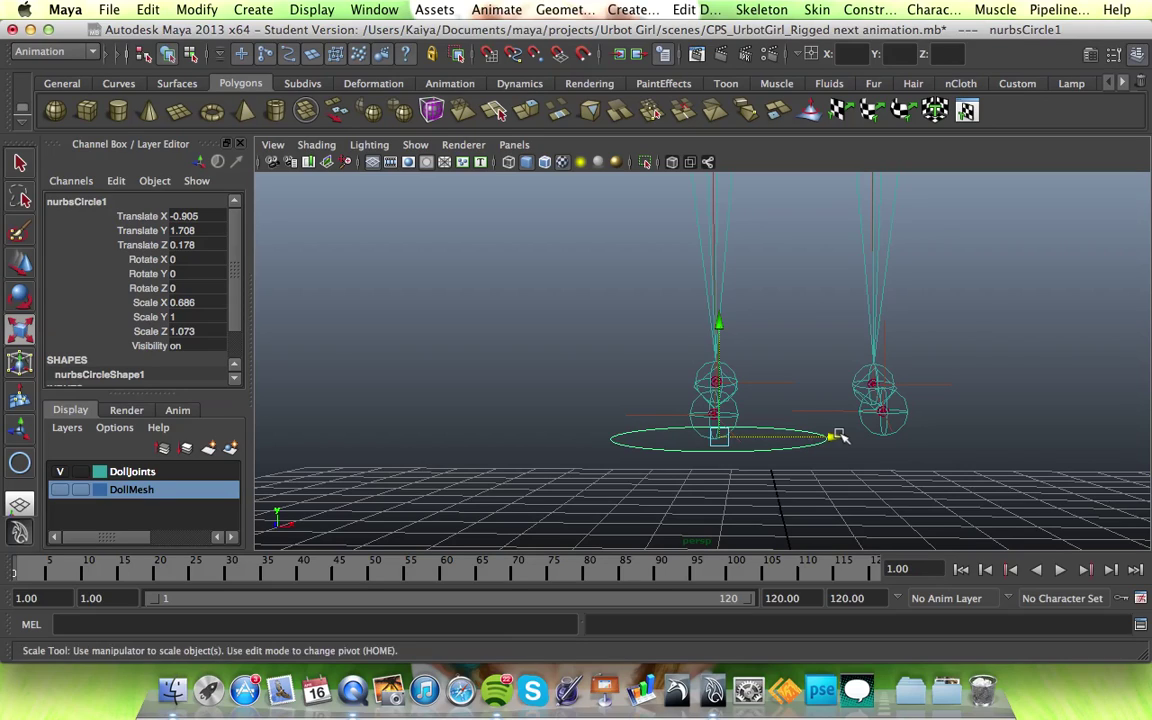
{"action": "left_click_drag", "start_coordinate": [882, 440], "coordinate": [822, 440]}
Duplicate the foot circle and place the copy beneath the left foot at about X 0.82, Z -0.11 cm.
{"action": "key", "text": "w"}
{"action": "key", "text": "ctrl+d"}
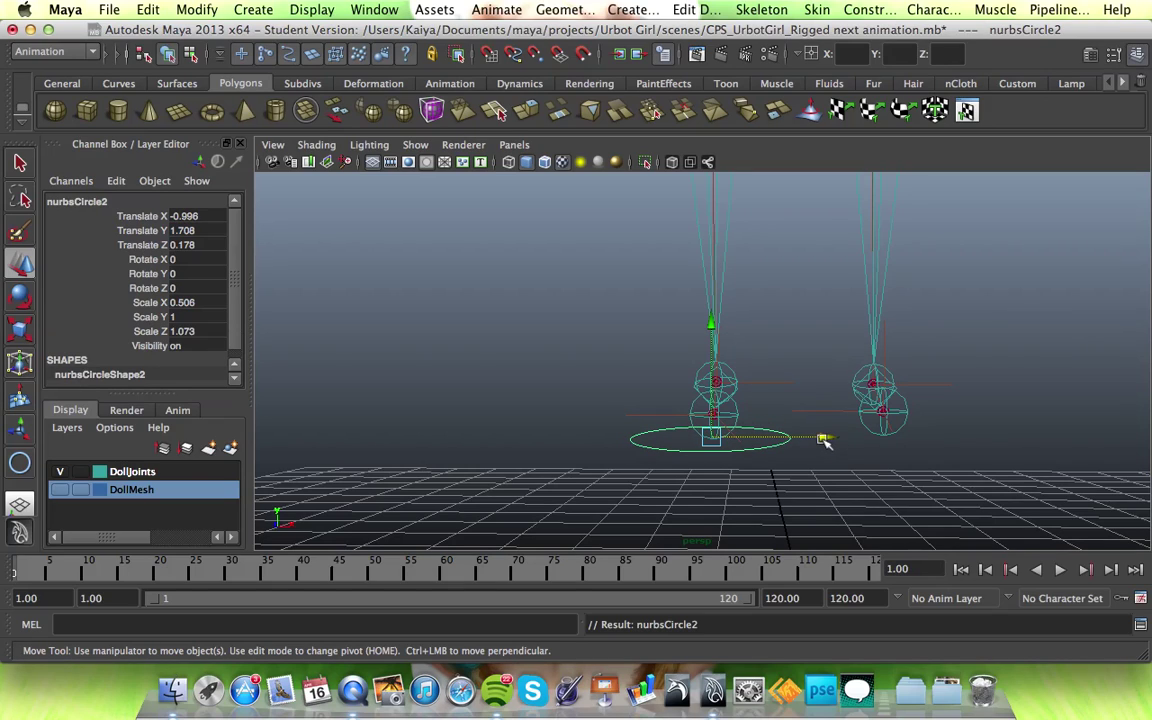
{"action": "left_click_drag", "start_coordinate": [822, 440], "coordinate": [988, 431]}
{"action": "left_click_drag", "start_coordinate": [1058, 452], "coordinate": [860, 530], "text": "alt"}
{"action": "left_click_drag", "start_coordinate": [583, 496], "coordinate": [599, 489]}
Shift the right foot's circle slightly backward along Z to fit around the foot, then deselect it.
{"action": "left_click", "coordinate": [599, 421]}
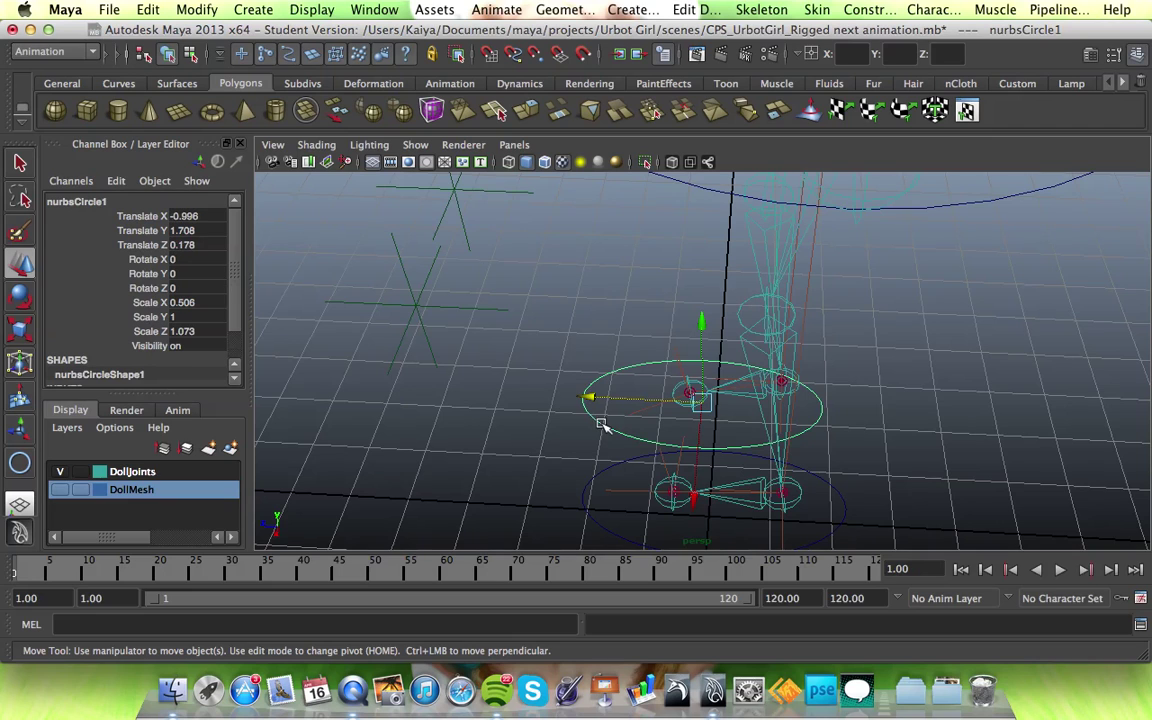
{"action": "mouse_move", "coordinate": [589, 400]}
{"action": "left_mouse_down"}
{"action": "mouse_move", "coordinate": [612, 398]}
{"action": "mouse_move", "coordinate": [597, 407]}
{"action": "left_mouse_up"}
{"action": "left_click", "coordinate": [319, 319]}
Parent the left ankle and toe IK handles and the left knee locator to the left foot's circle.
{"action": "left_click_drag", "start_coordinate": [380, 310], "coordinate": [527, 322], "text": "alt"}
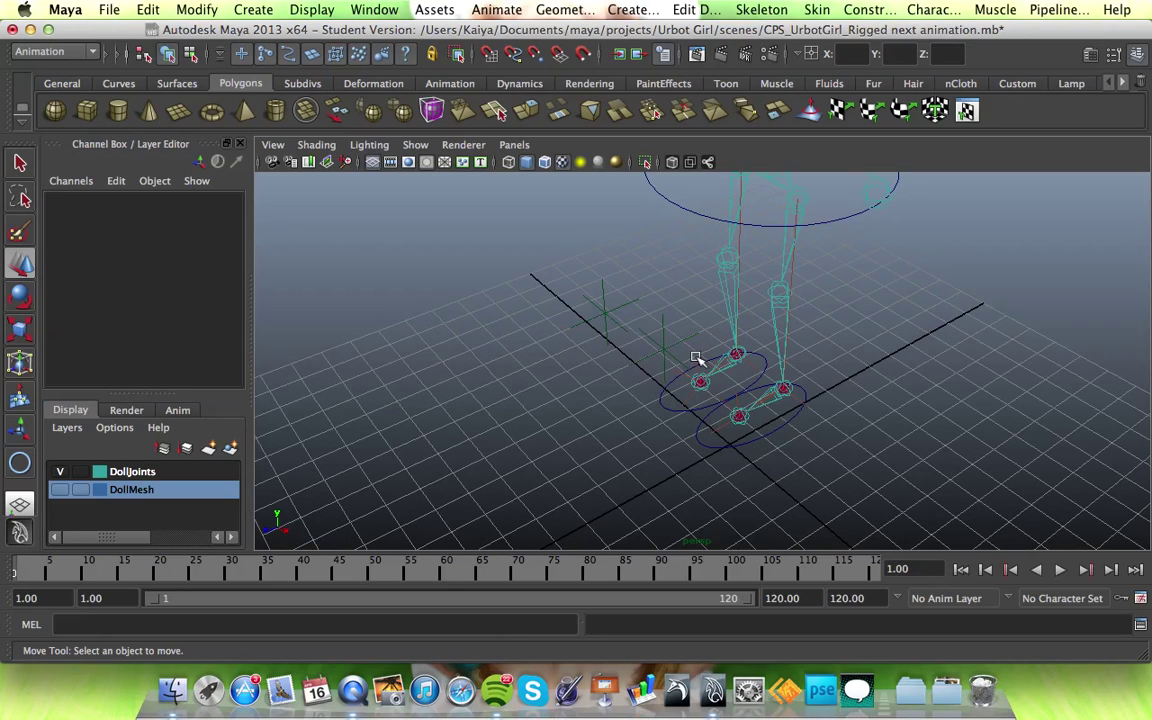
{"action": "left_click", "coordinate": [786, 389]}
{"action": "left_click", "coordinate": [740, 418], "text": "shift"}
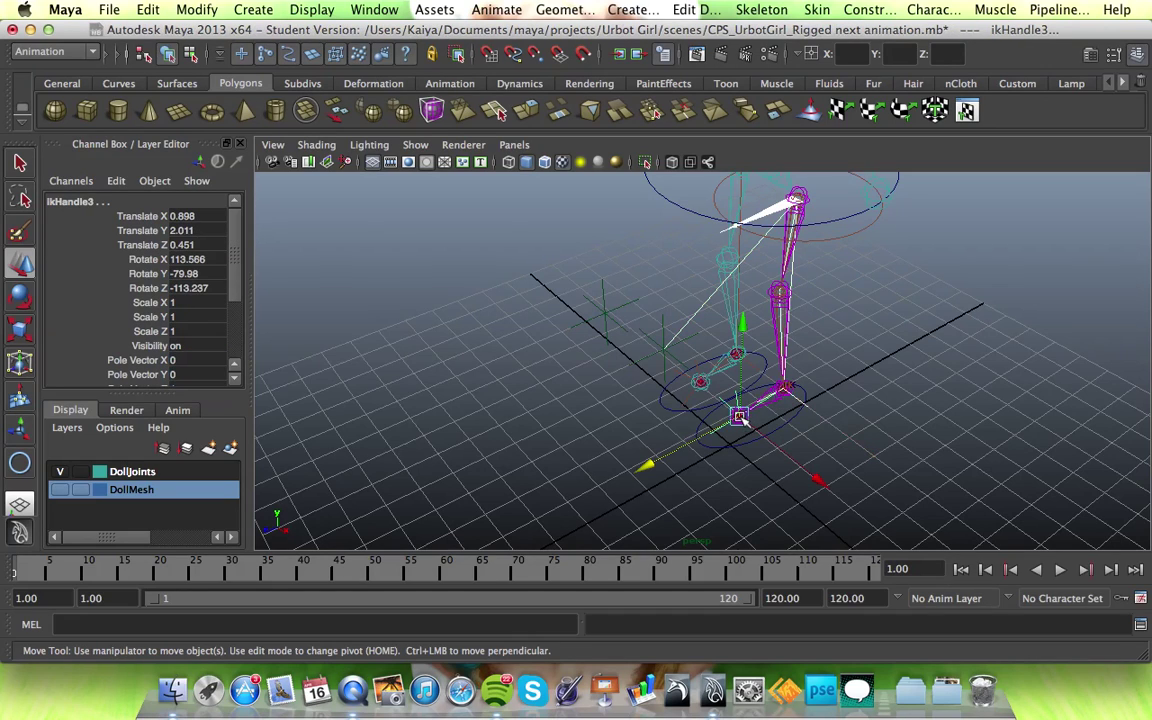
{"action": "left_click", "coordinate": [661, 350], "text": "shift"}
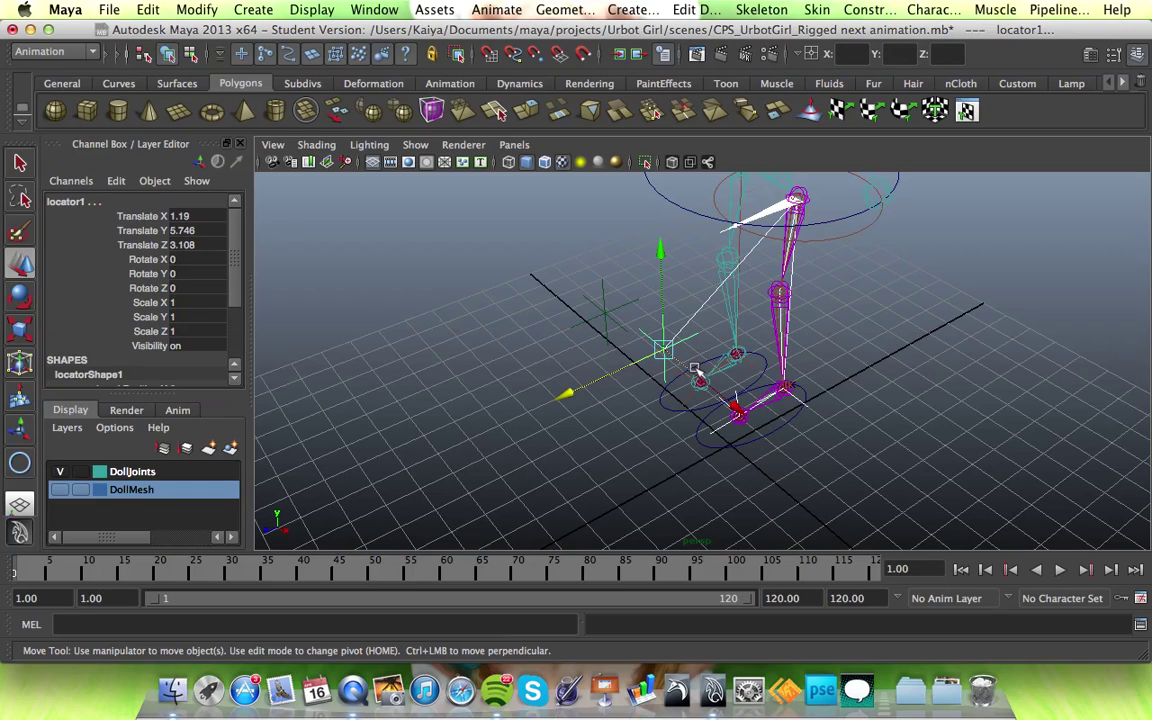
{"action": "left_click", "coordinate": [781, 430], "text": "shift"}
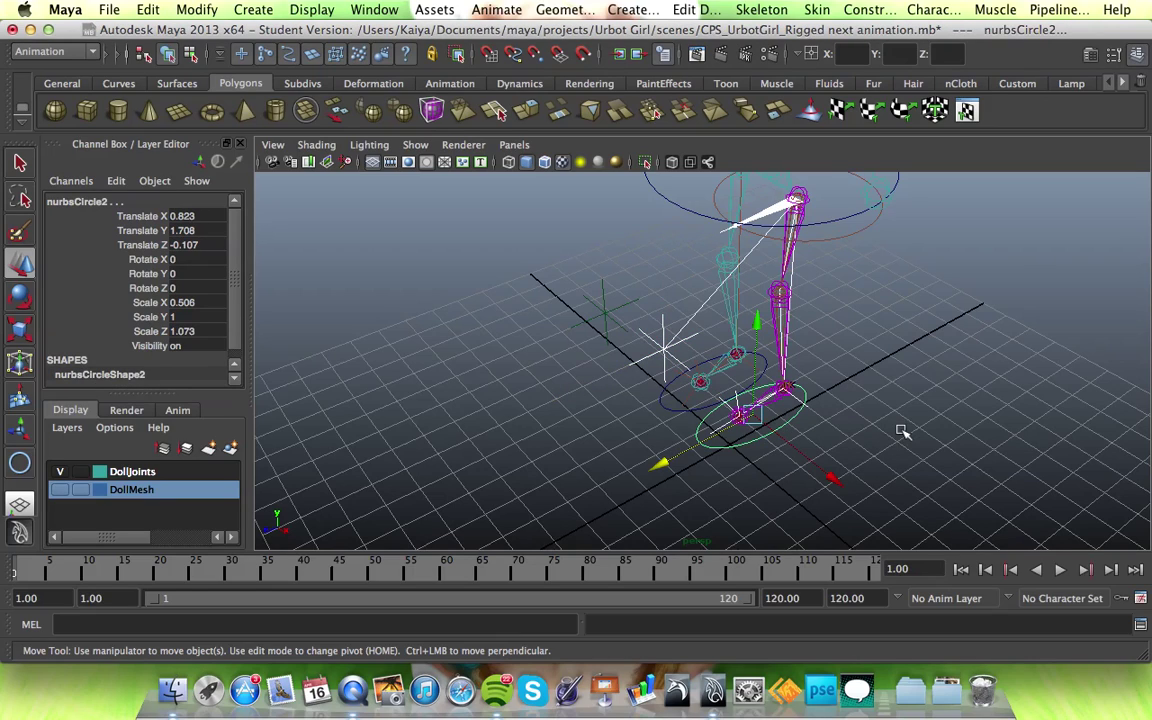
{"action": "key", "text": "p"}
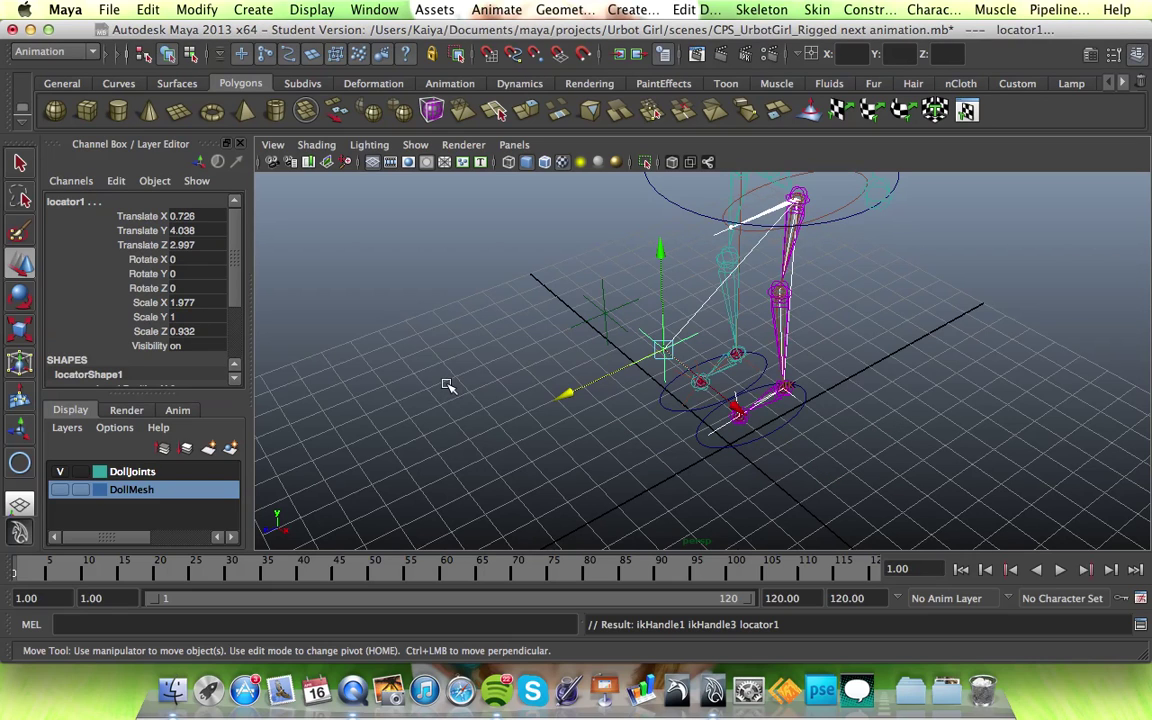
Test the left foot control by moving and rotating its circle, then undo the changes and deselect.
{"action": "left_click_drag", "start_coordinate": [447, 383], "coordinate": [476, 378], "text": "alt"}
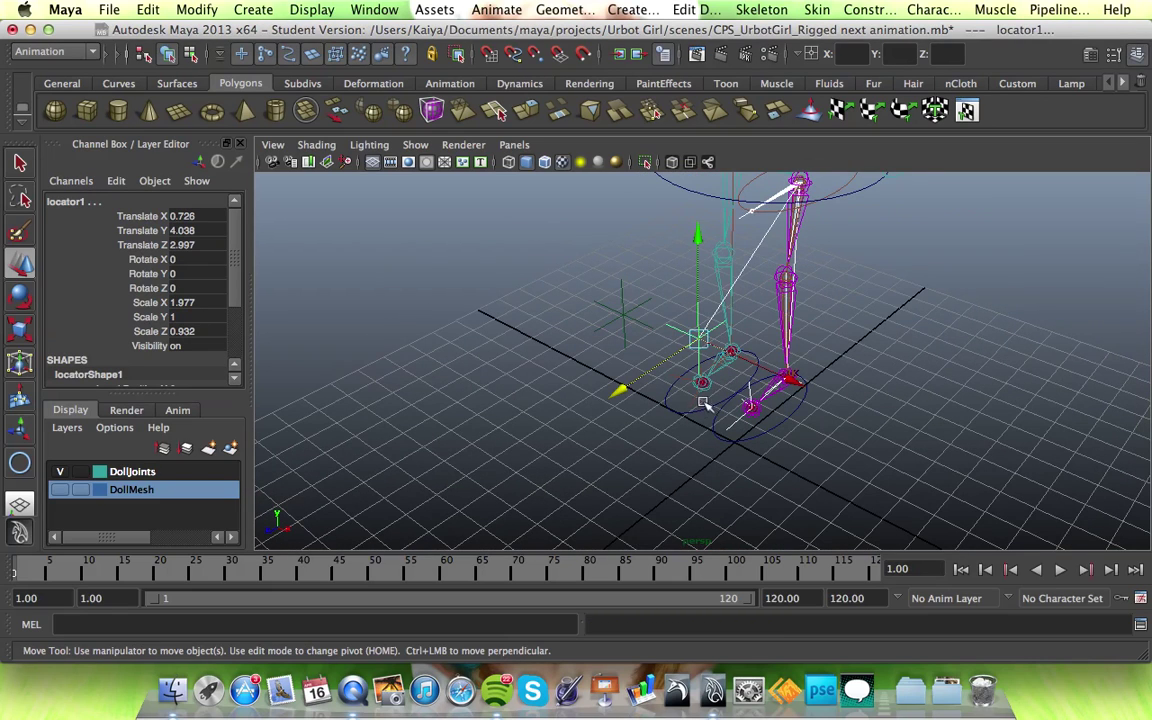
{"action": "left_click", "coordinate": [780, 424]}
{"action": "left_click_drag", "start_coordinate": [780, 420], "coordinate": [731, 293], "text": "alt"}
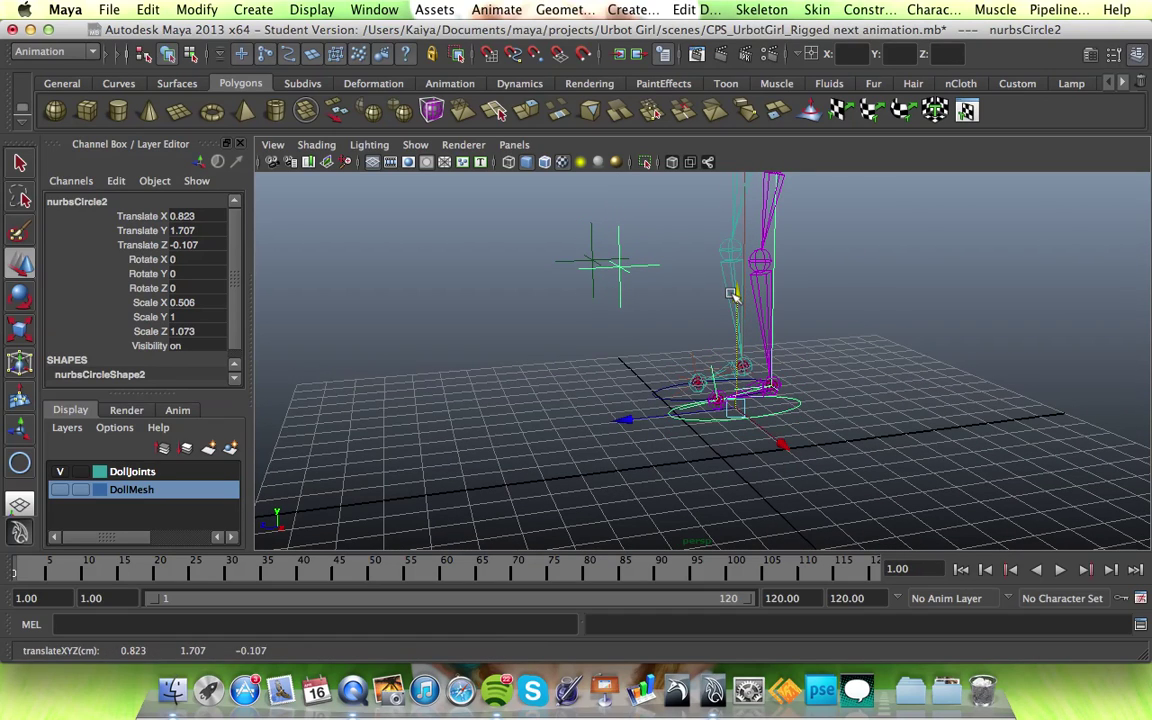
{"action": "key", "text": "e"}
{"action": "mouse_move", "coordinate": [651, 285]}
{"action": "left_mouse_down"}
{"action": "mouse_move", "coordinate": [622, 303]}
{"action": "mouse_move", "coordinate": [714, 253]}
{"action": "mouse_move", "coordinate": [674, 290]}
{"action": "mouse_move", "coordinate": [658, 386]}
{"action": "mouse_move", "coordinate": [673, 291]}
{"action": "left_mouse_up"}
{"action": "key", "text": "ctrl+z"}
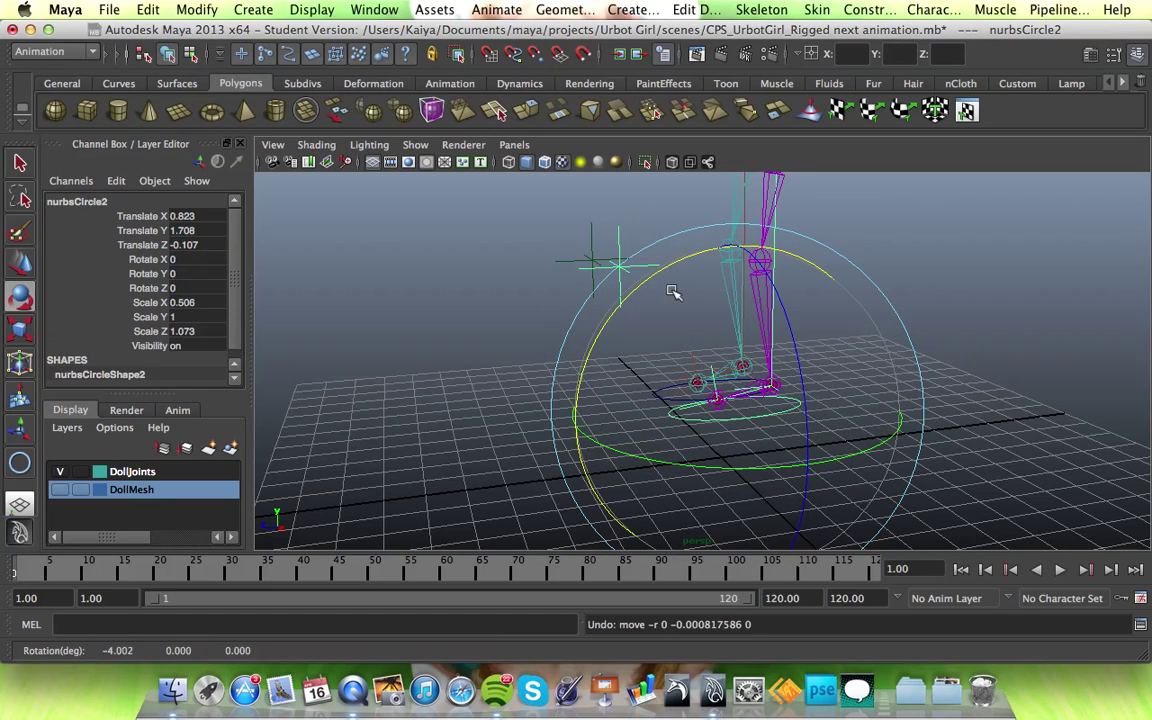
{"action": "left_click", "coordinate": [494, 386]}
Parent the right ankle and toe IK handles and the right knee locator to the right foot's circle.
{"action": "left_click_drag", "start_coordinate": [553, 404], "coordinate": [634, 431], "text": "alt"}
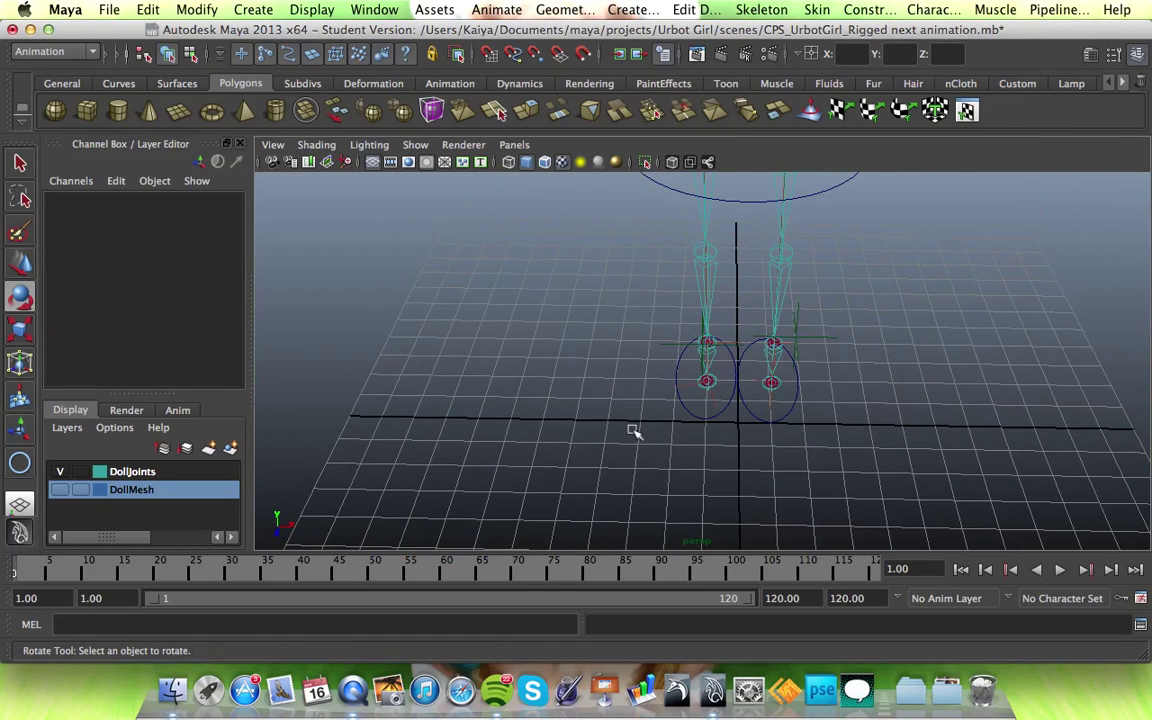
{"action": "mouse_move", "coordinate": [725, 341]}
{"action": "left_mouse_down", "text": "alt"}
{"action": "mouse_move", "coordinate": [609, 365]}
{"action": "mouse_move", "coordinate": [743, 335]}
{"action": "left_mouse_up", "text": "alt"}
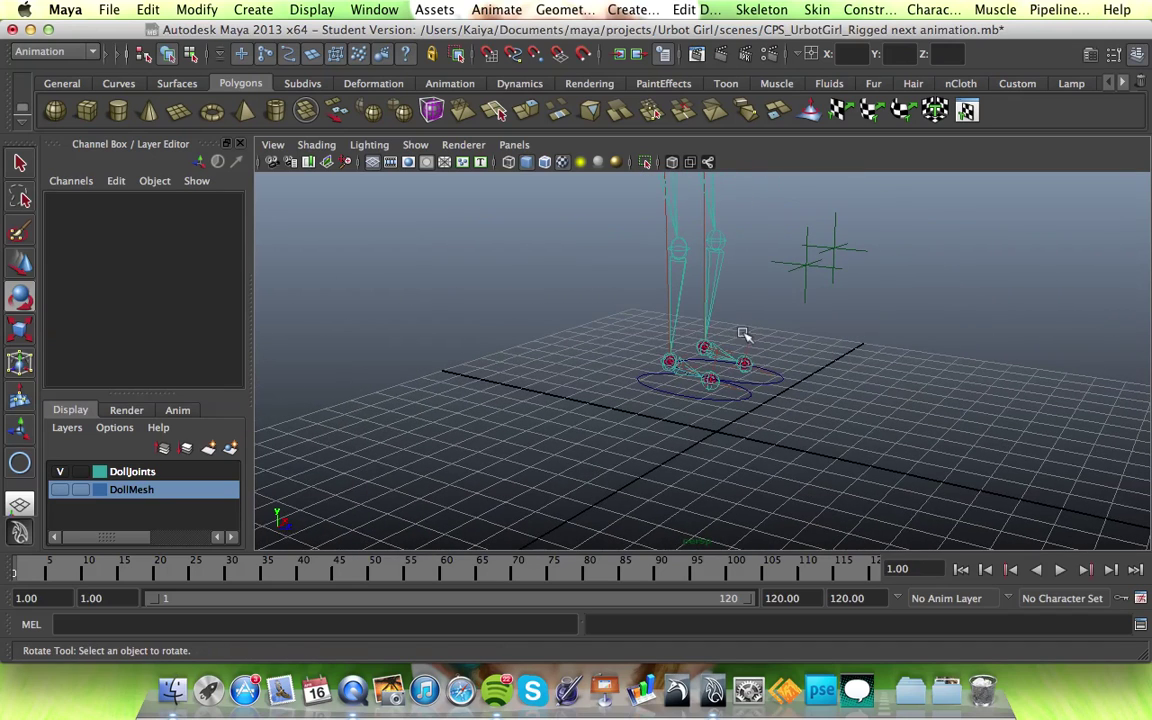
{"action": "left_click", "coordinate": [670, 362]}
{"action": "left_click", "coordinate": [709, 380]}
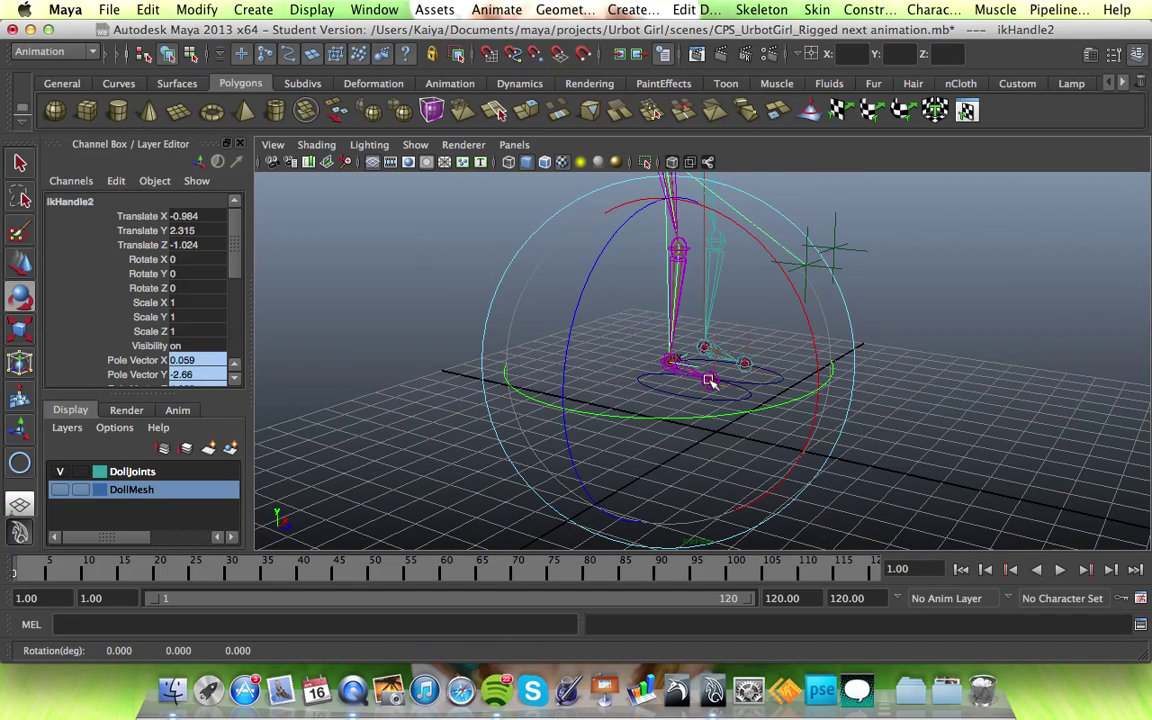
{"action": "key", "text": "q"}
{"action": "left_click", "coordinate": [708, 384], "text": "shift"}
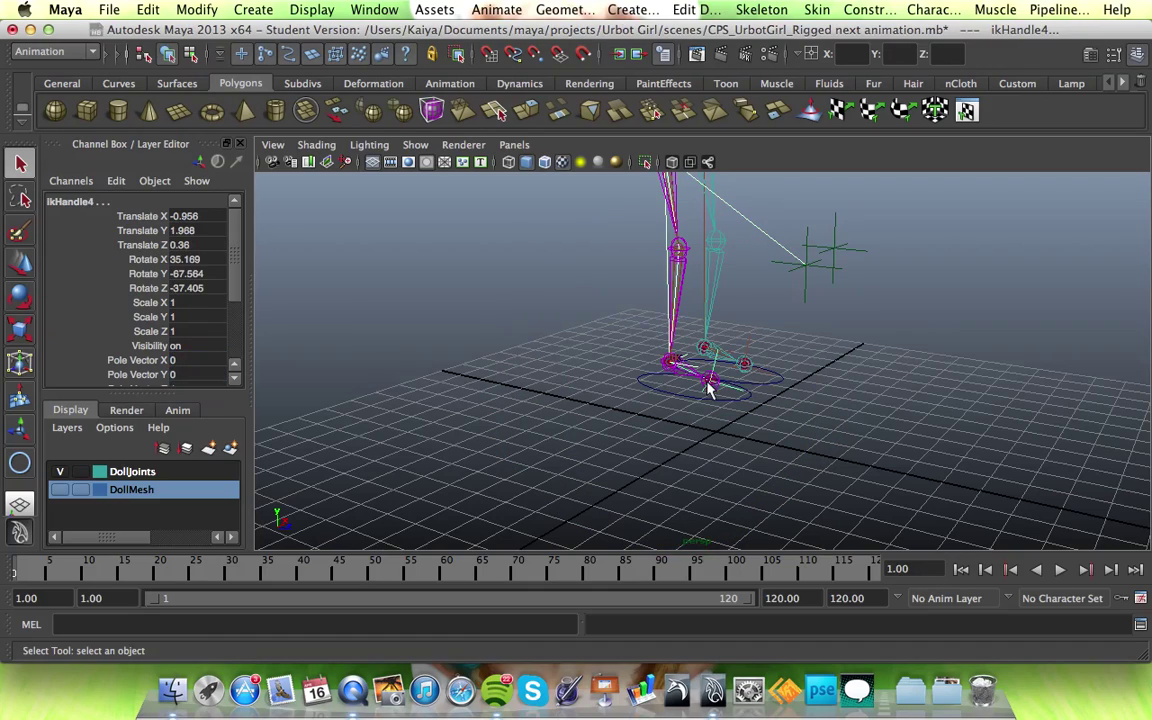
{"action": "left_click", "coordinate": [806, 268], "text": "shift"}
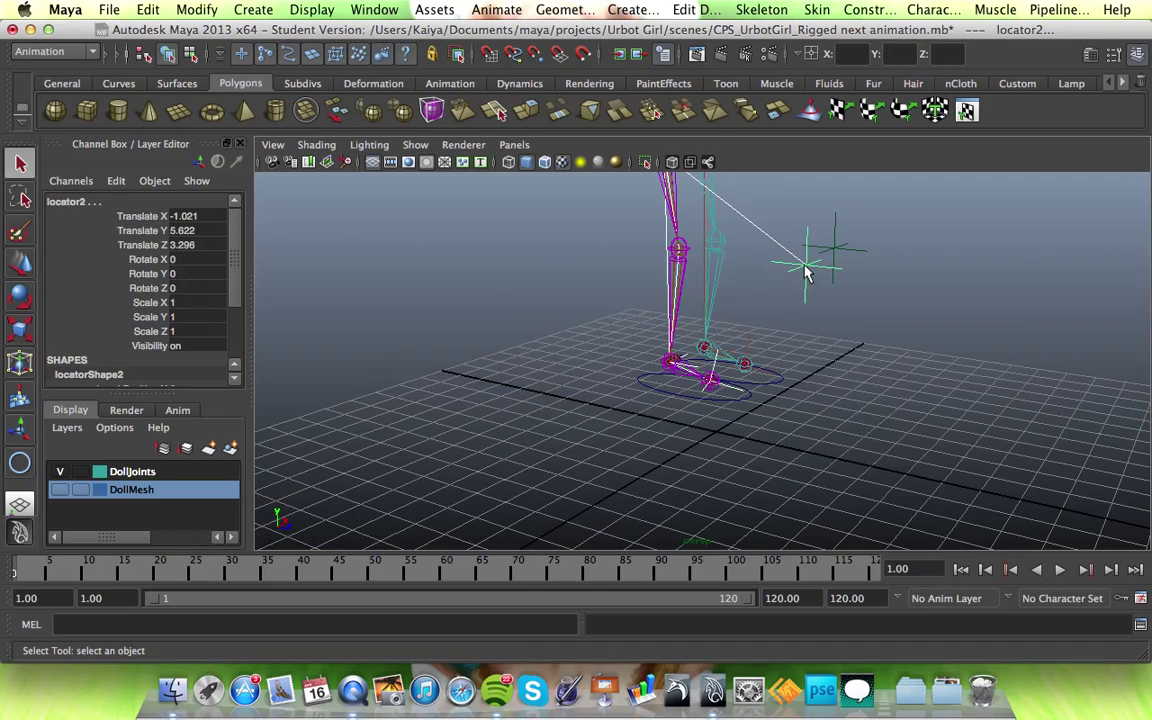
{"action": "left_click", "coordinate": [663, 398], "text": "shift"}
{"action": "key", "text": "p"}
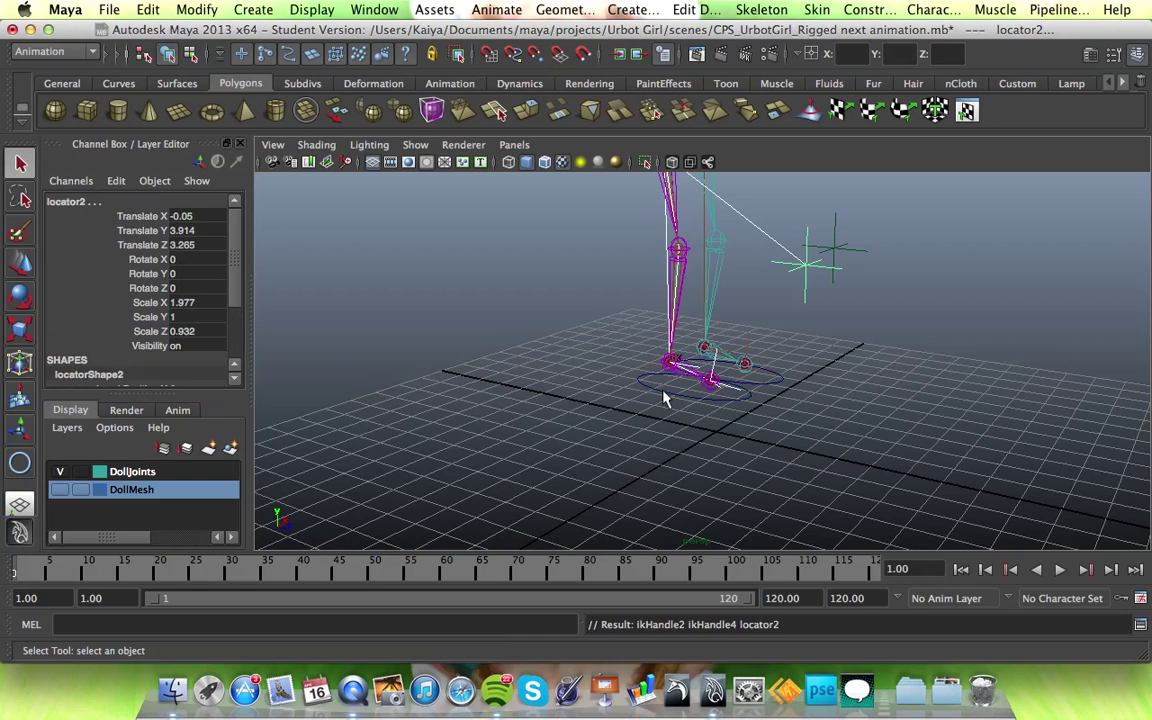
Test the right foot control by raising its circle to about 2.55 in Y and rotating it around X and Y.
{"action": "left_click", "coordinate": [880, 390]}
{"action": "left_click_drag", "start_coordinate": [955, 341], "coordinate": [873, 329], "text": "alt"}
{"action": "left_click", "coordinate": [728, 402]}
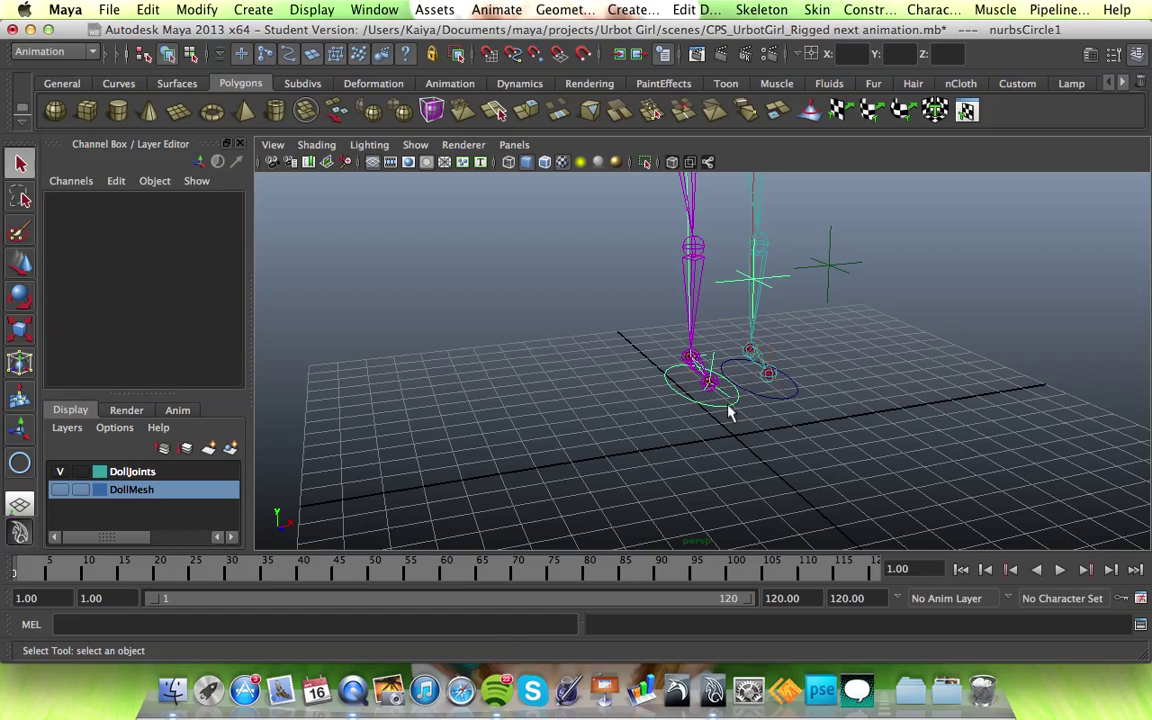
{"action": "key", "text": "w"}
{"action": "left_click_drag", "start_coordinate": [694, 268], "coordinate": [700, 240]}
{"action": "key", "text": "e"}
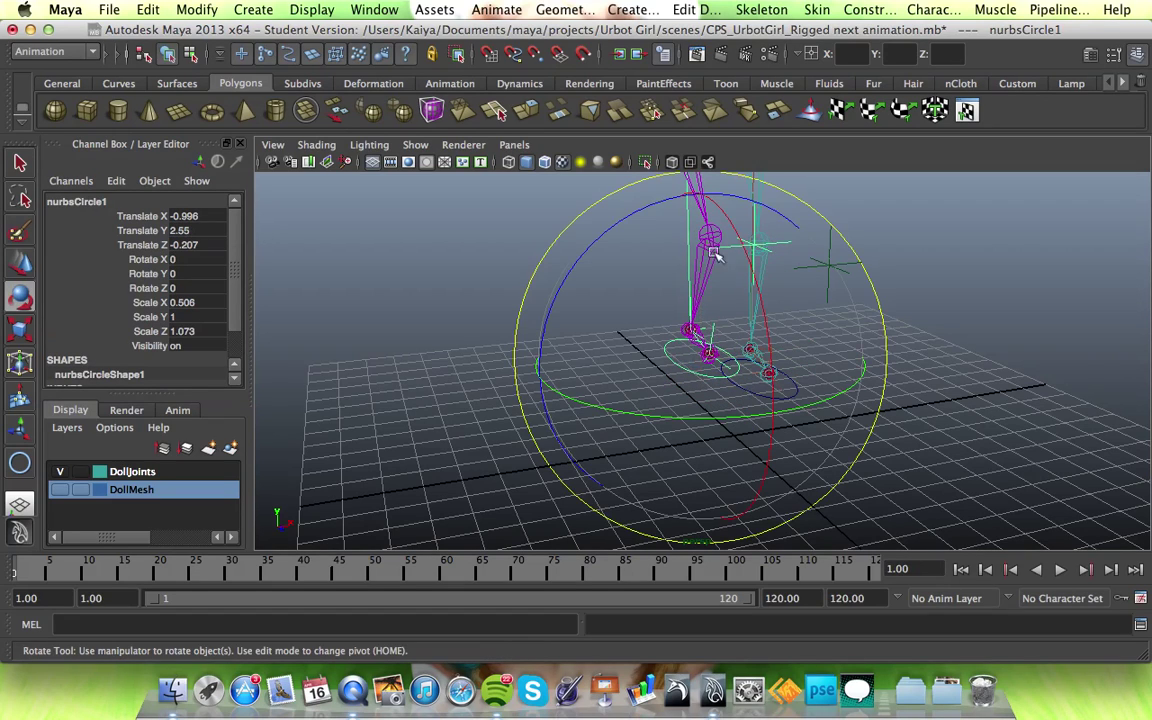
{"action": "mouse_move", "coordinate": [755, 275]}
{"action": "left_mouse_down"}
{"action": "mouse_move", "coordinate": [769, 326]}
{"action": "mouse_move", "coordinate": [757, 276]}
{"action": "mouse_move", "coordinate": [759, 290]}
{"action": "left_mouse_up"}
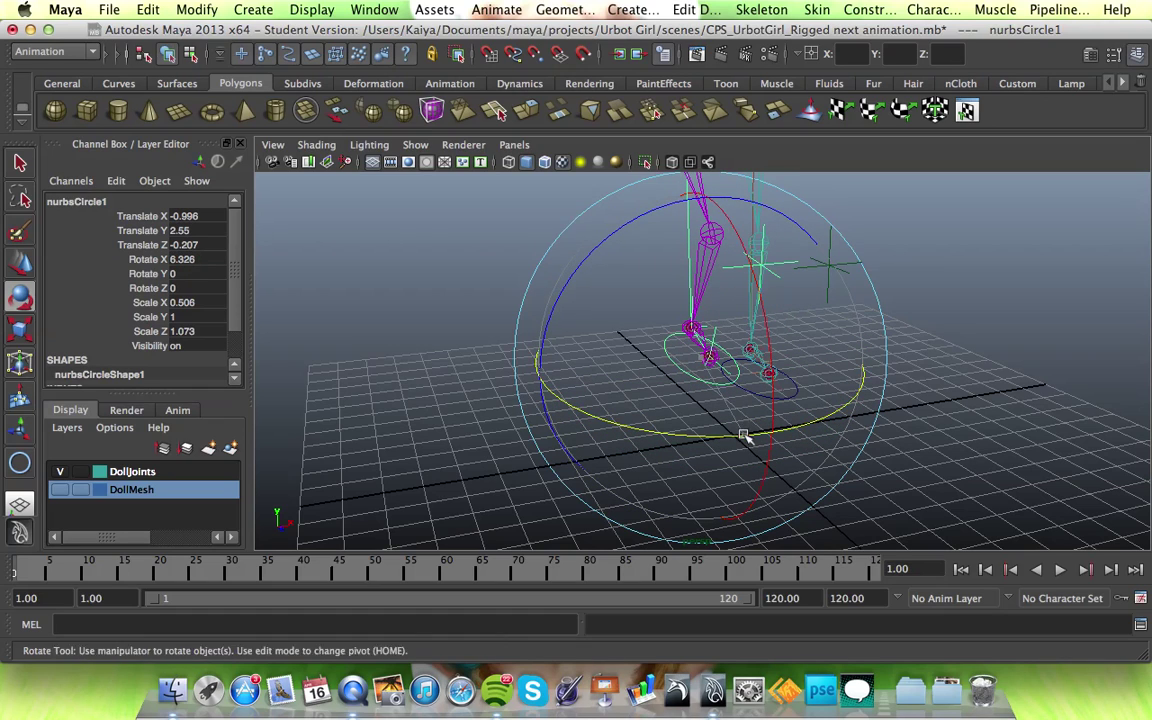
{"action": "left_click_drag", "start_coordinate": [743, 435], "coordinate": [707, 445]}
Undo the test move and rotations of the right foot's circle, then deselect it.
{"action": "key", "text": "z"}
{"action": "key", "text": "z"}
{"action": "key", "text": "z"}
{"action": "key", "text": "z"}
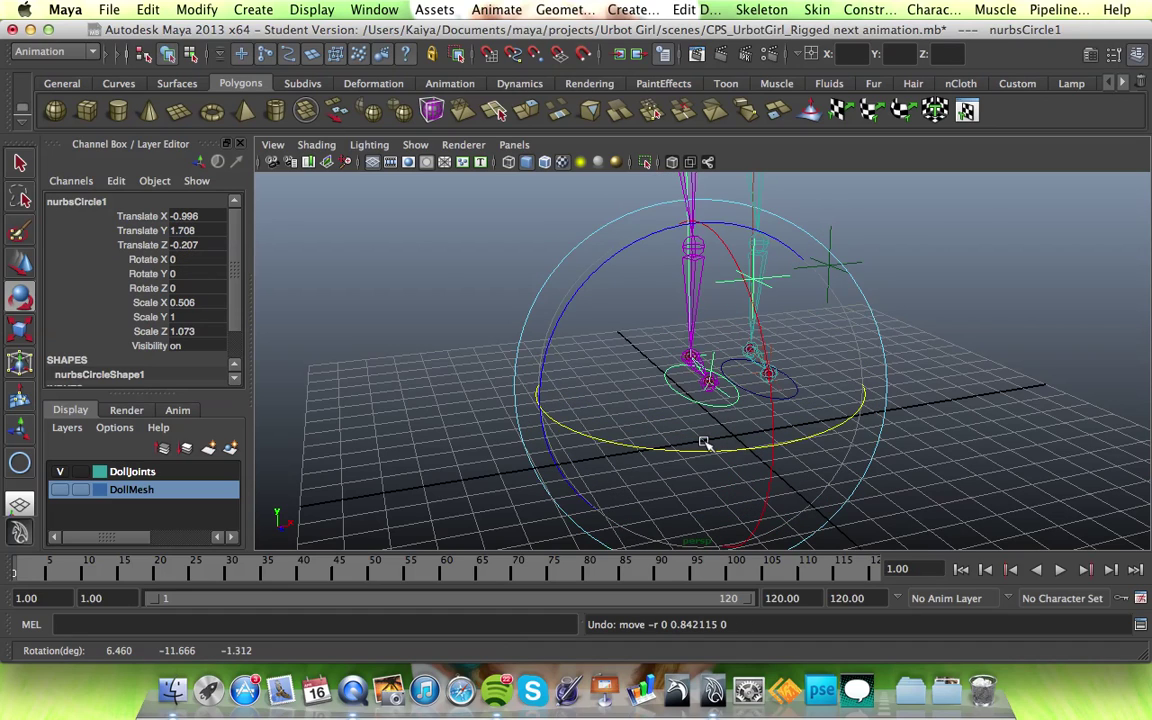
{"action": "key", "text": "q"}
{"action": "left_click", "coordinate": [836, 337]}
{"action": "key", "text": "a"}
{"action": "key", "text": "e"}
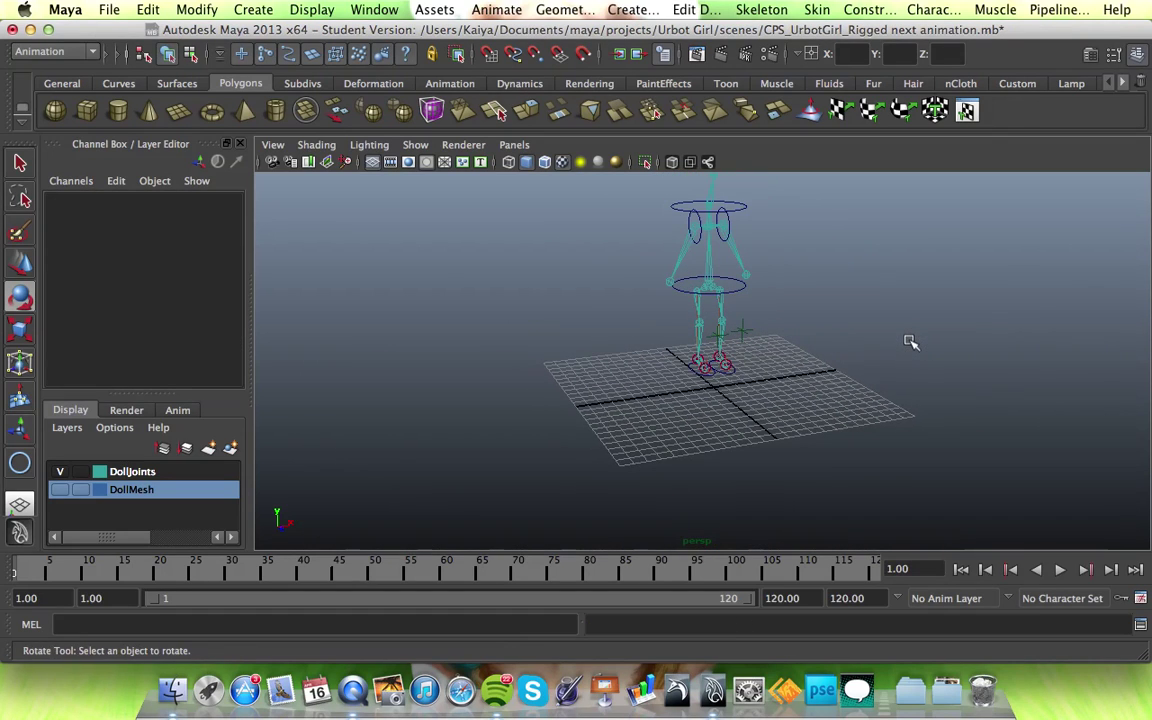
Show the DollMesh layer over the skeleton and leave the right foot mesh deselected.
{"action": "left_click_drag", "start_coordinate": [909, 340], "coordinate": [825, 362], "text": "alt"}
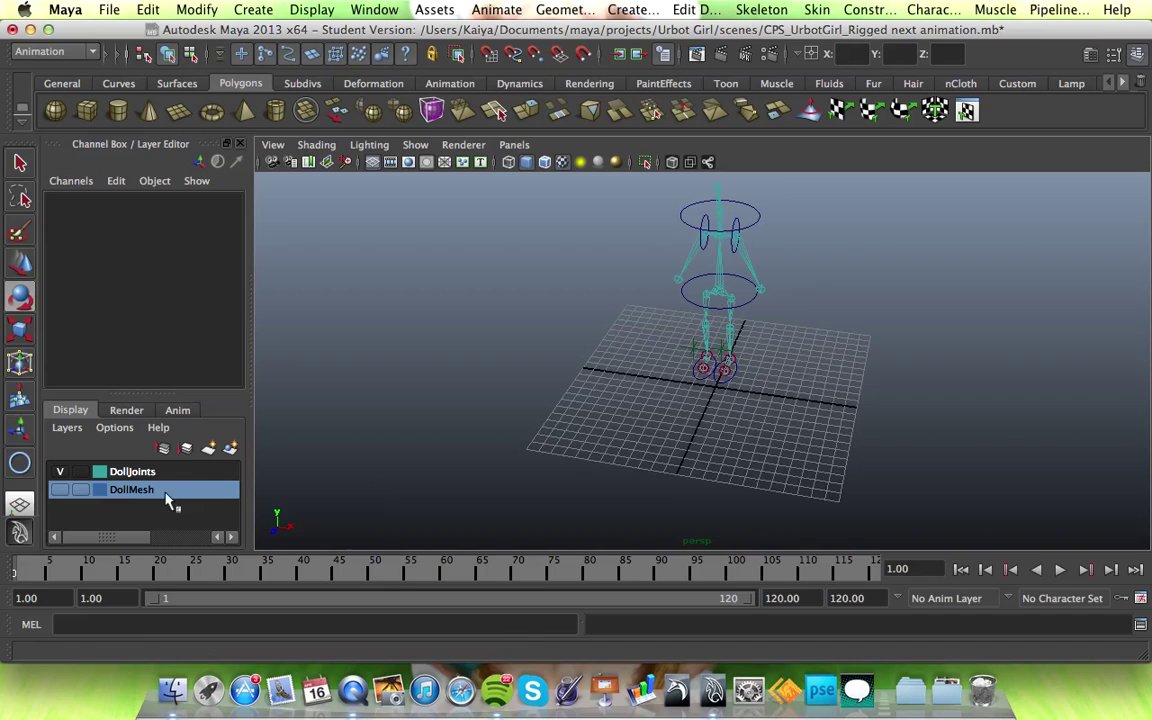
{"action": "left_click_drag", "start_coordinate": [487, 400], "coordinate": [590, 355], "text": "alt"}
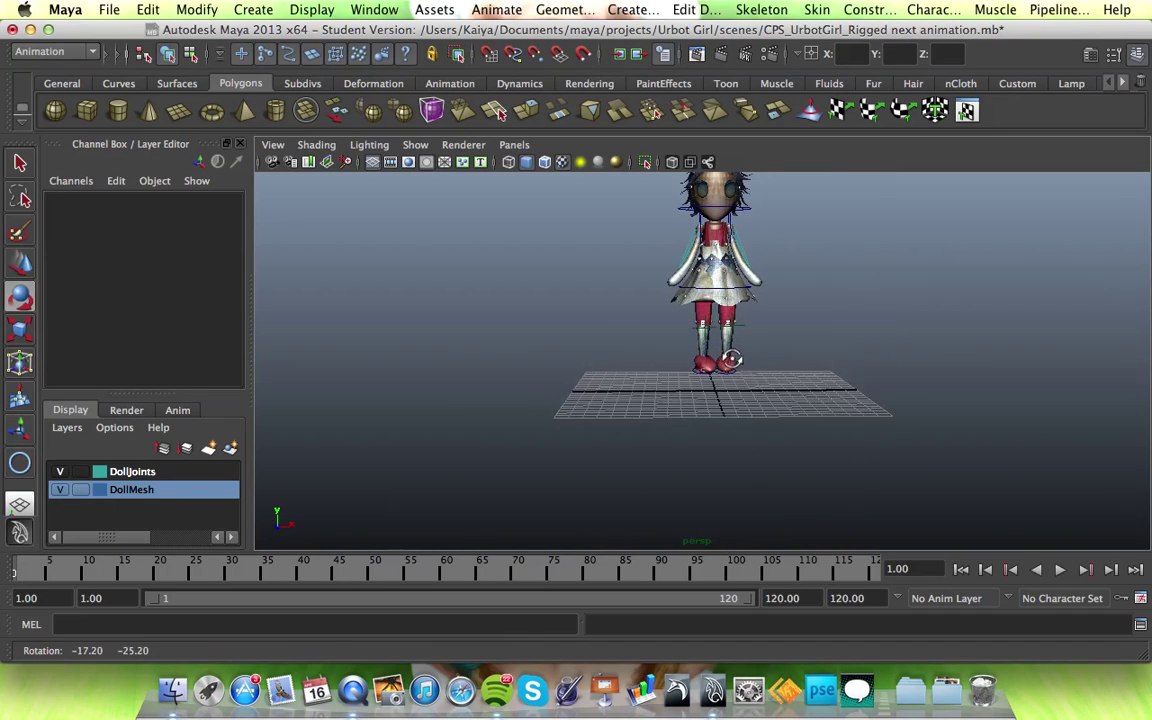
{"action": "right_click_drag", "start_coordinate": [600, 360], "coordinate": [729, 372], "text": "alt"}
{"action": "scroll", "coordinate": [729, 372], "scroll_direction": "up", "scroll_amount": 3}
{"action": "left_click", "coordinate": [729, 372]}
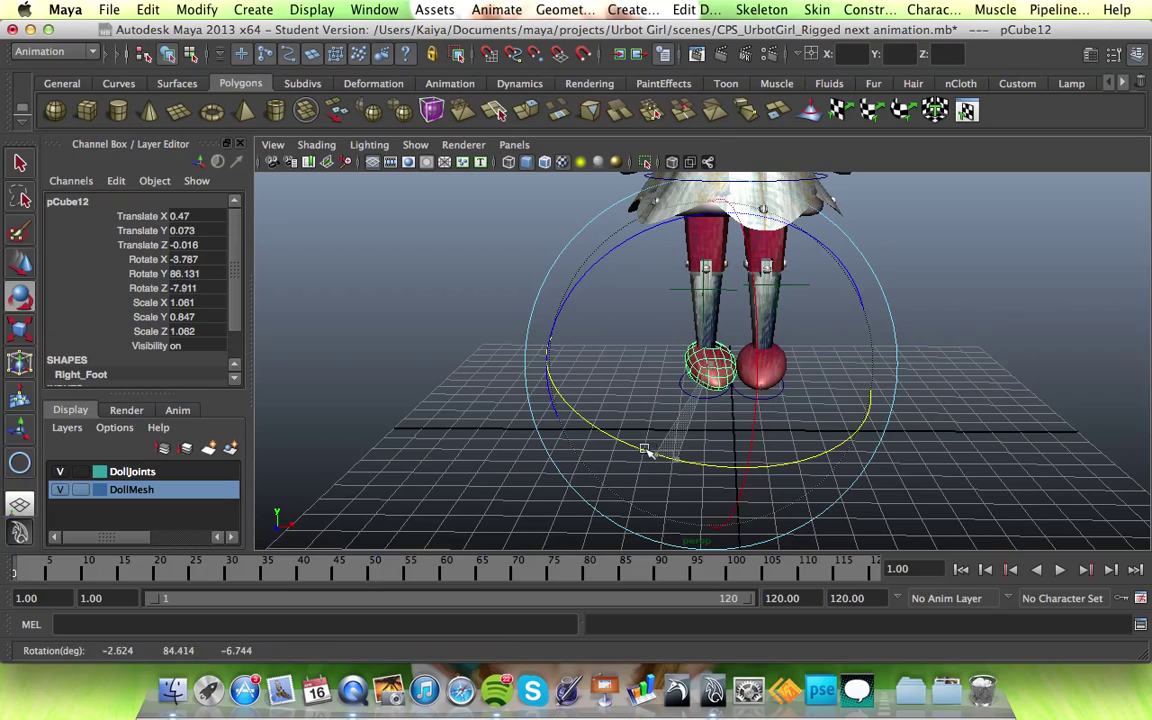
{"action": "left_click", "coordinate": [1019, 329]}
{"action": "left_click_drag", "start_coordinate": [1019, 329], "coordinate": [985, 336], "text": "alt"}
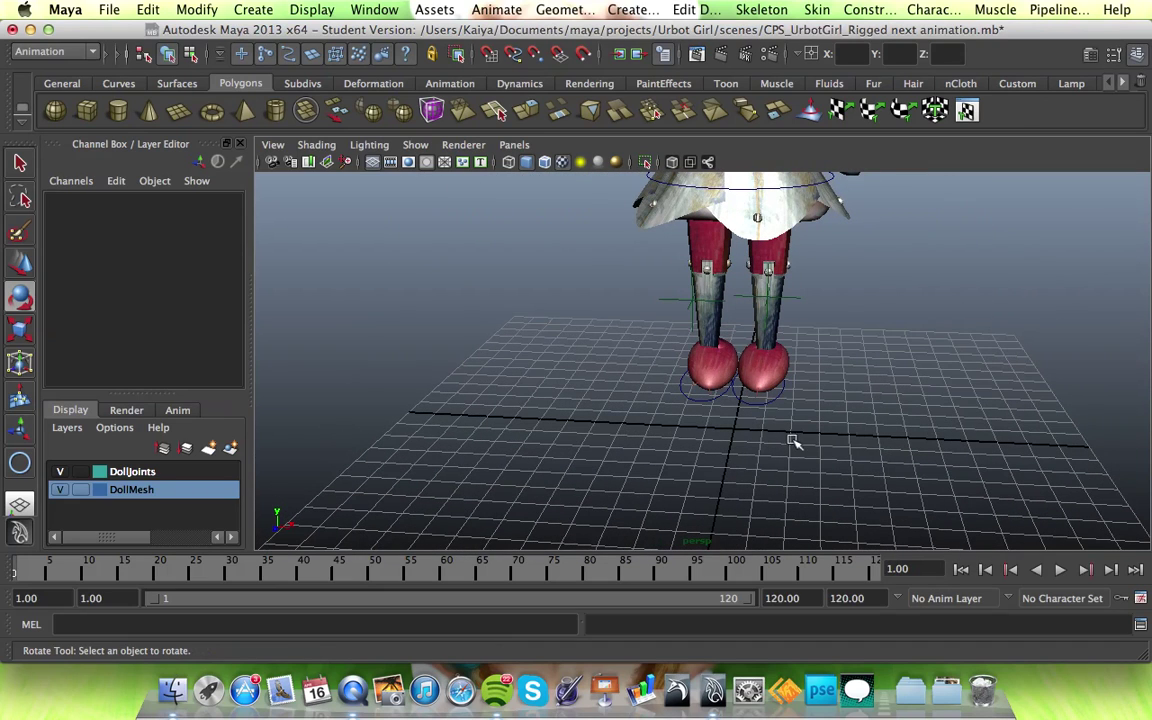
Test the left foot control with the mesh visible by rotating its circle about 6.5 degrees around X, then undo the rotation.
{"action": "left_click", "coordinate": [773, 398]}
{"action": "middle_click_drag", "start_coordinate": [751, 385], "coordinate": [757, 410]}
{"action": "left_click_drag", "start_coordinate": [1091, 257], "coordinate": [648, 240], "text": "alt"}
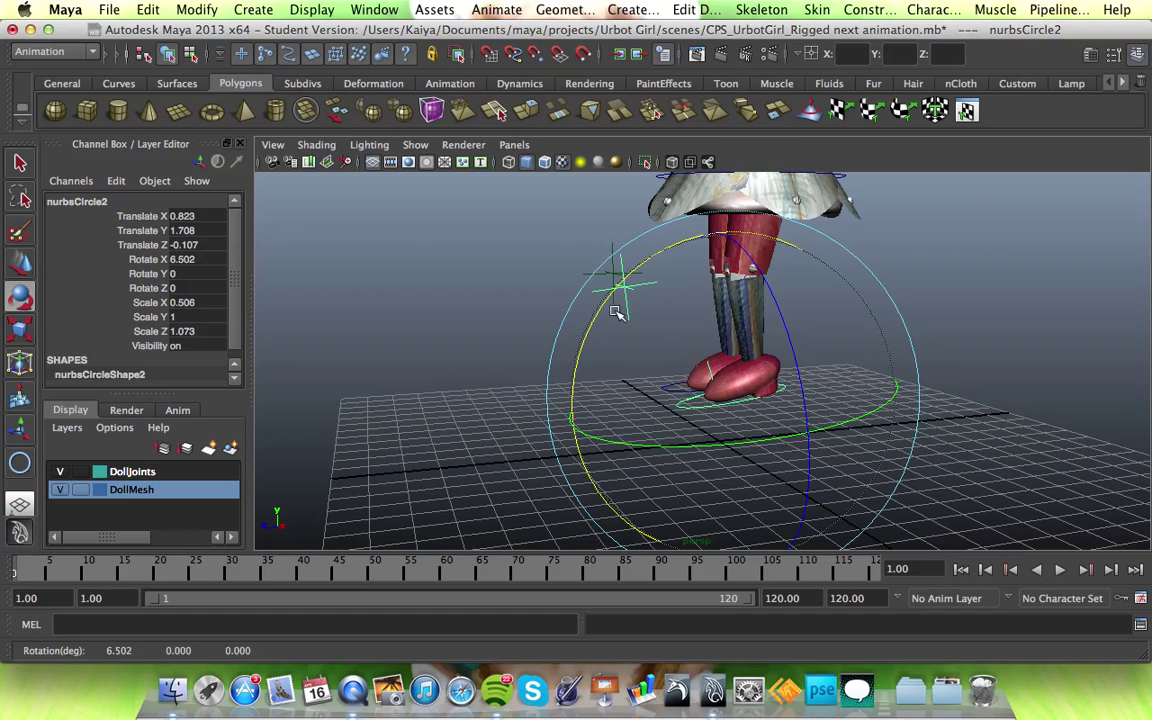
{"action": "left_click", "coordinate": [484, 307]}
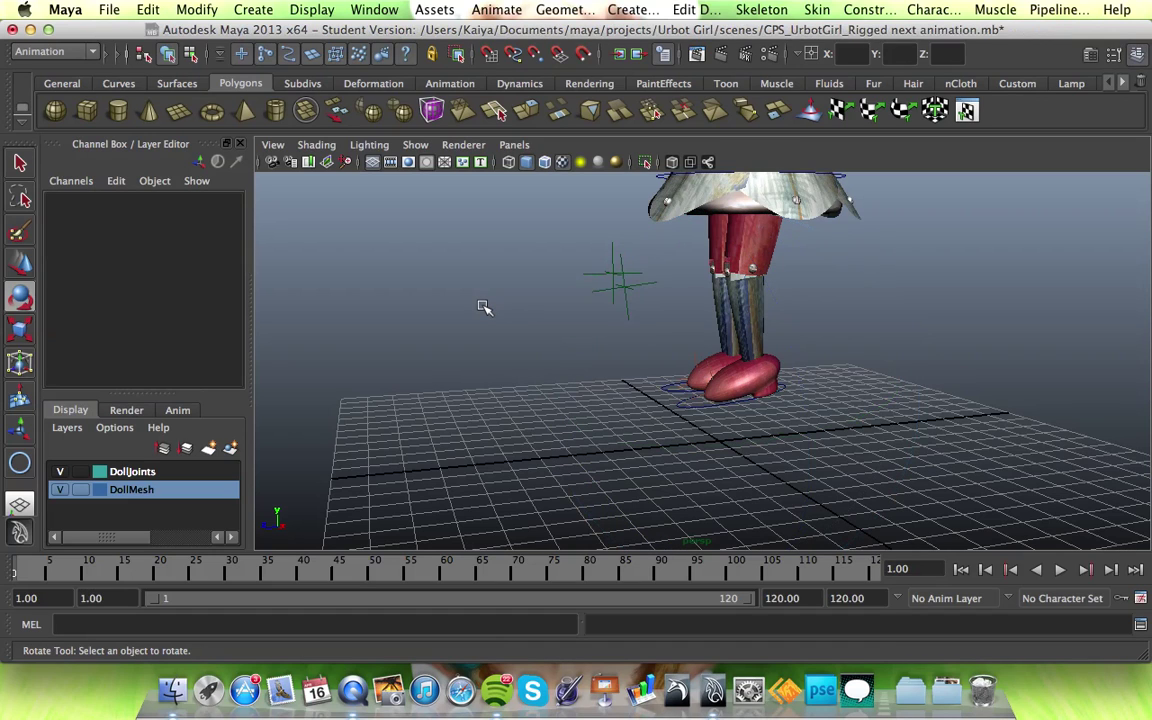
{"action": "left_click_drag", "start_coordinate": [568, 320], "coordinate": [649, 319], "text": "alt"}
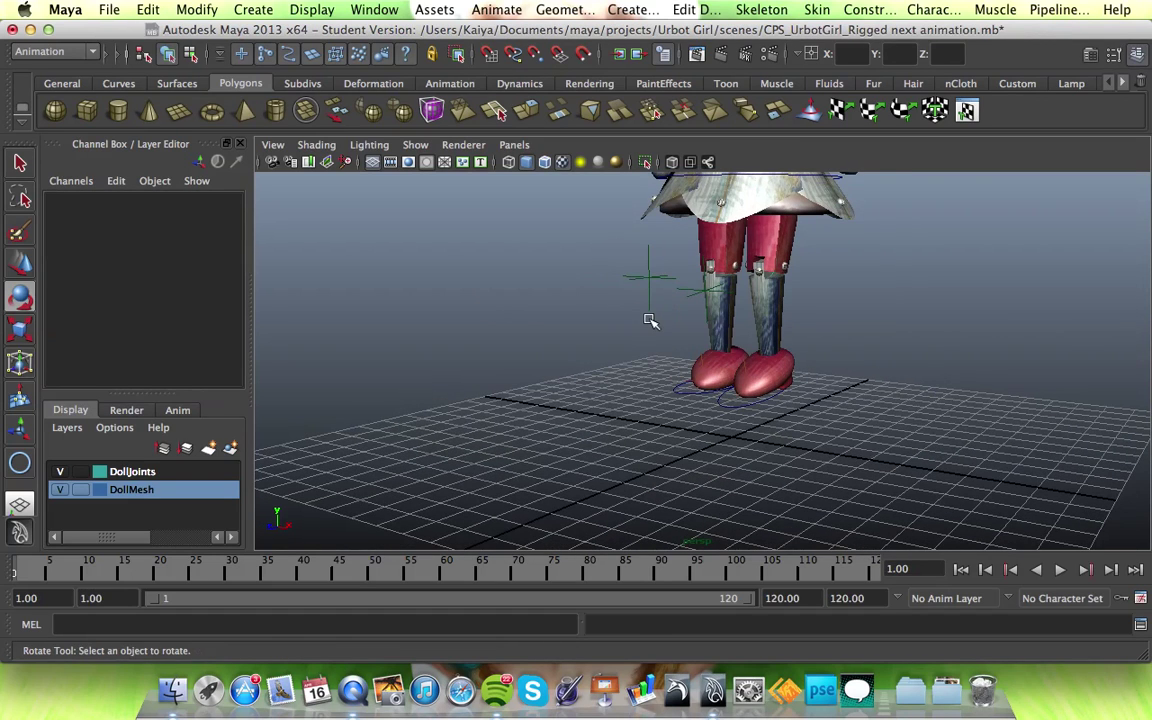
{"action": "key", "text": "ctrl+z"}
{"action": "key", "text": "ctrl+z"}
{"action": "key", "text": "ctrl+z"}
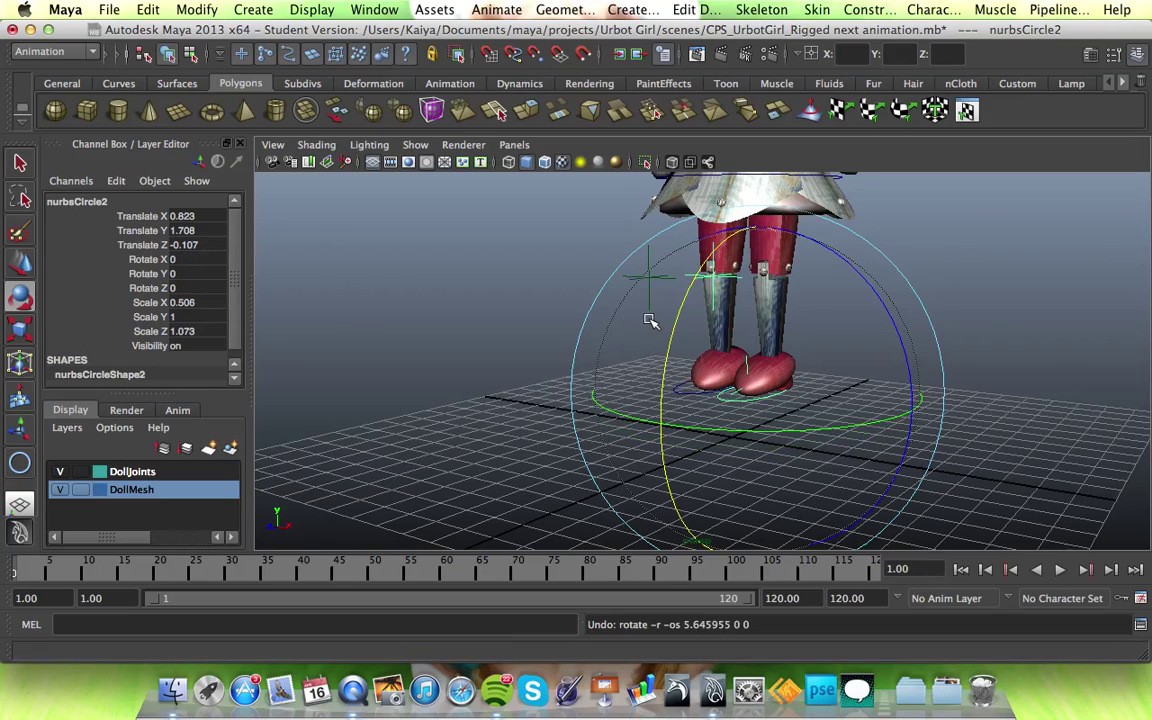
Clear the left foot circle's selection and select the skeleton's Root joint.
{"action": "left_click_drag", "start_coordinate": [650, 320], "coordinate": [580, 211], "text": "alt"}
{"action": "left_click", "coordinate": [718, 240]}
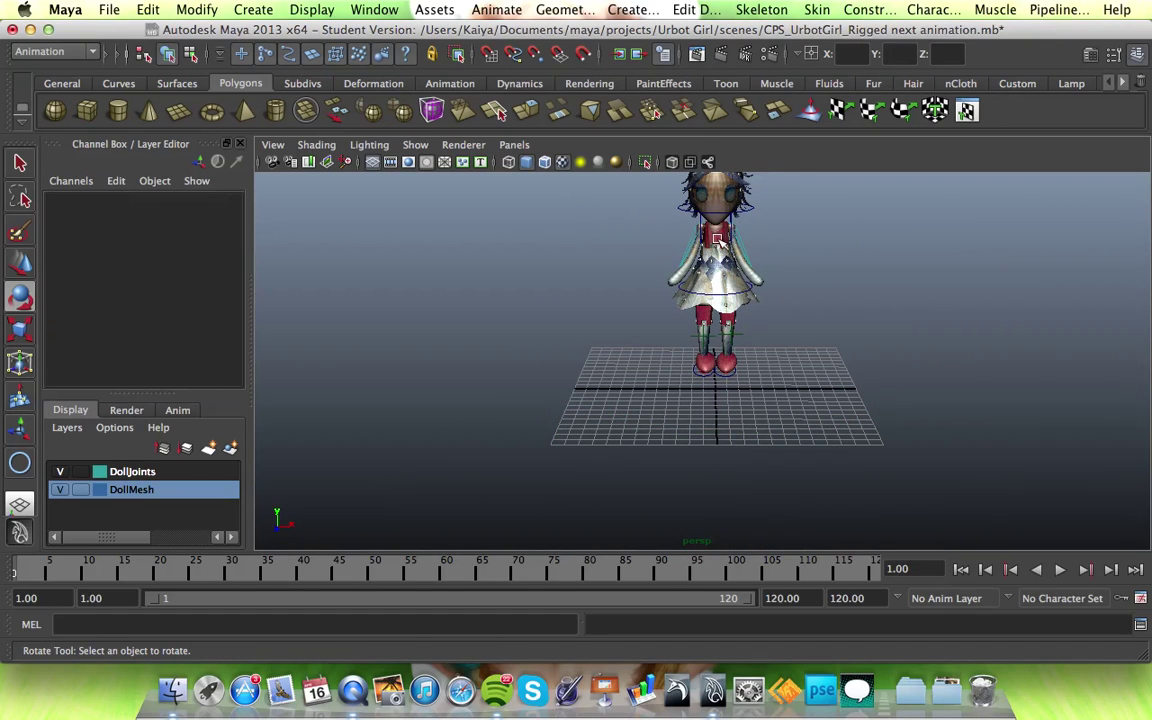
{"action": "left_click", "coordinate": [718, 293]}
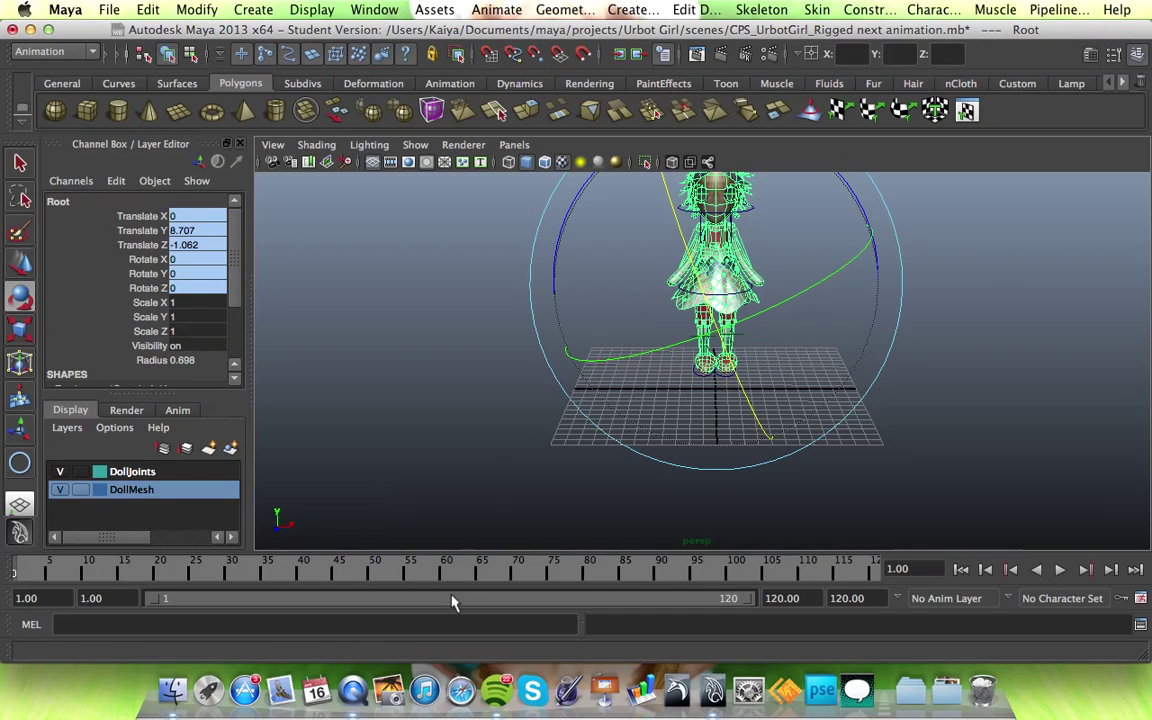
{"action": "left_click", "coordinate": [364, 684]}
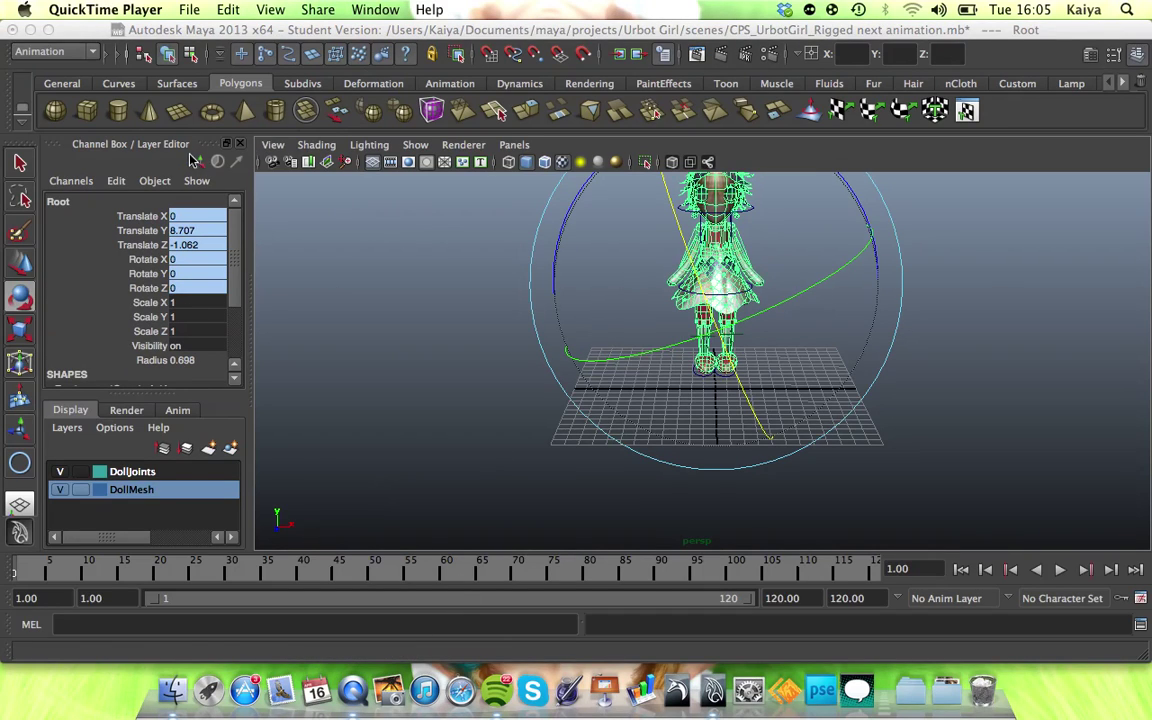